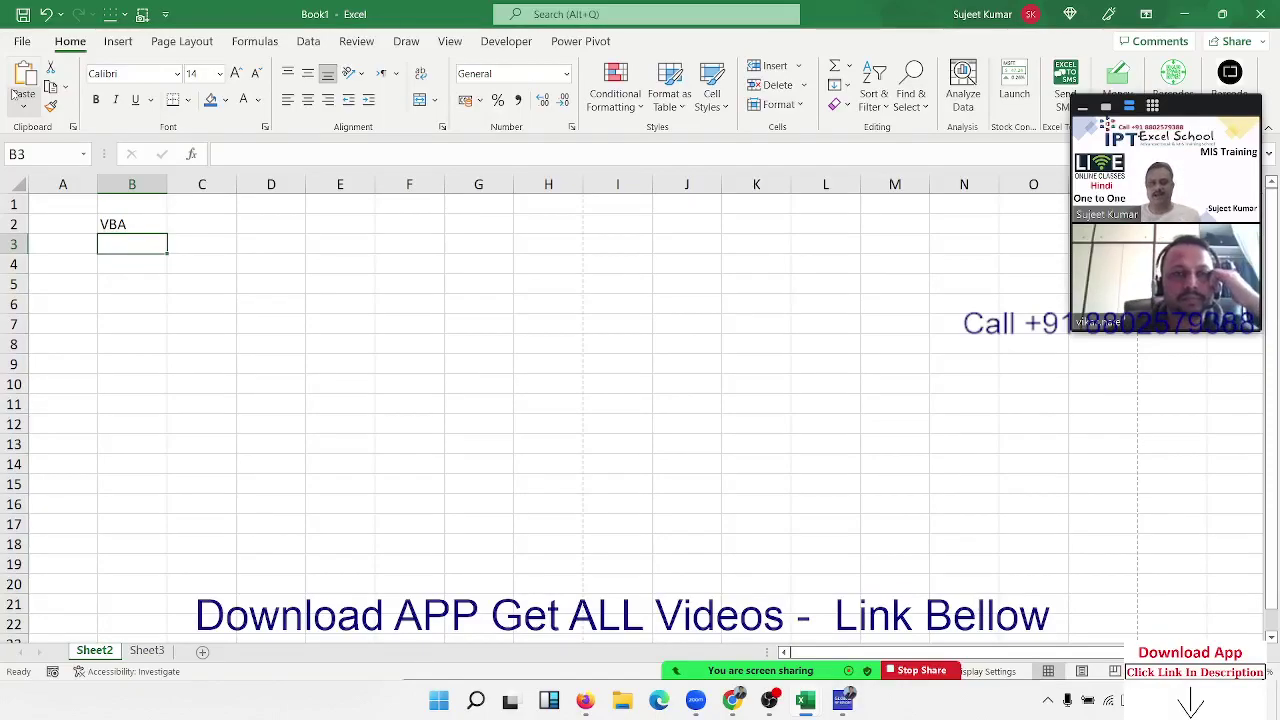
- Enter VB6, Vb.NET and VBS in cells B4 to B6 below the VBA heading in B2
{"action": "left_click", "coordinate": [62, 224]}
{"action": "left_click", "coordinate": [111, 263]}
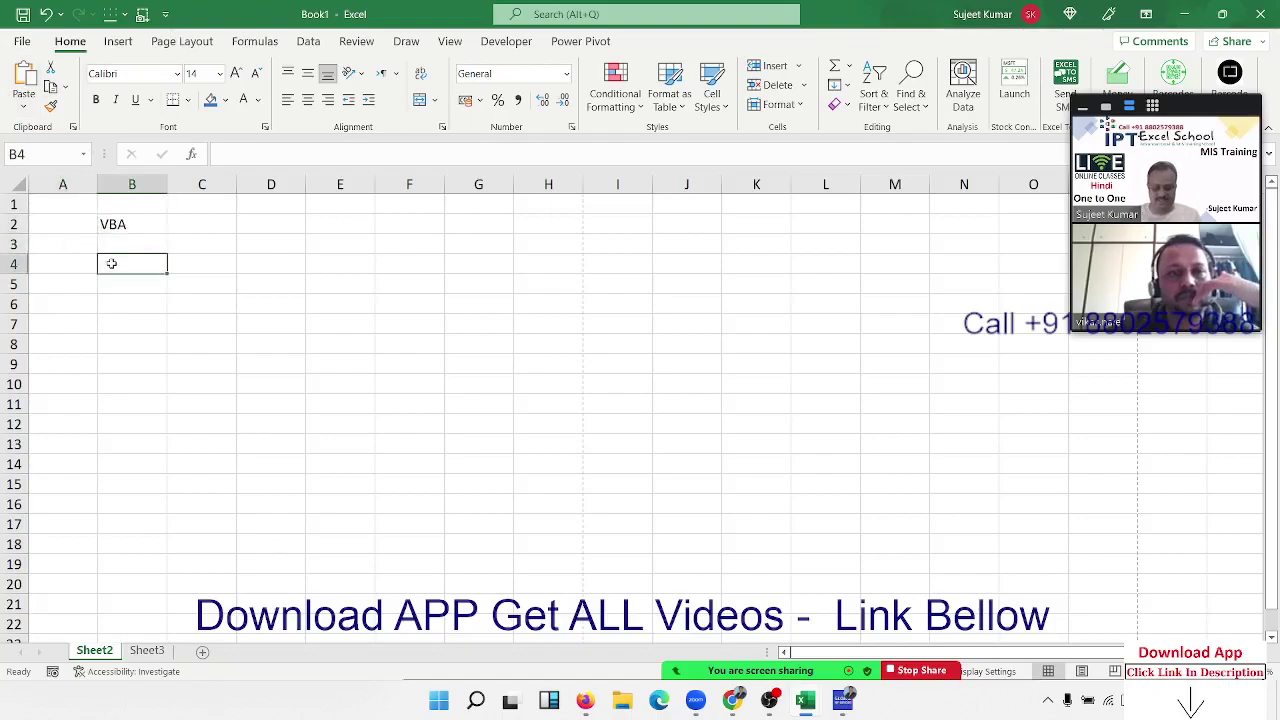
{"action": "type", "text": "VB"}
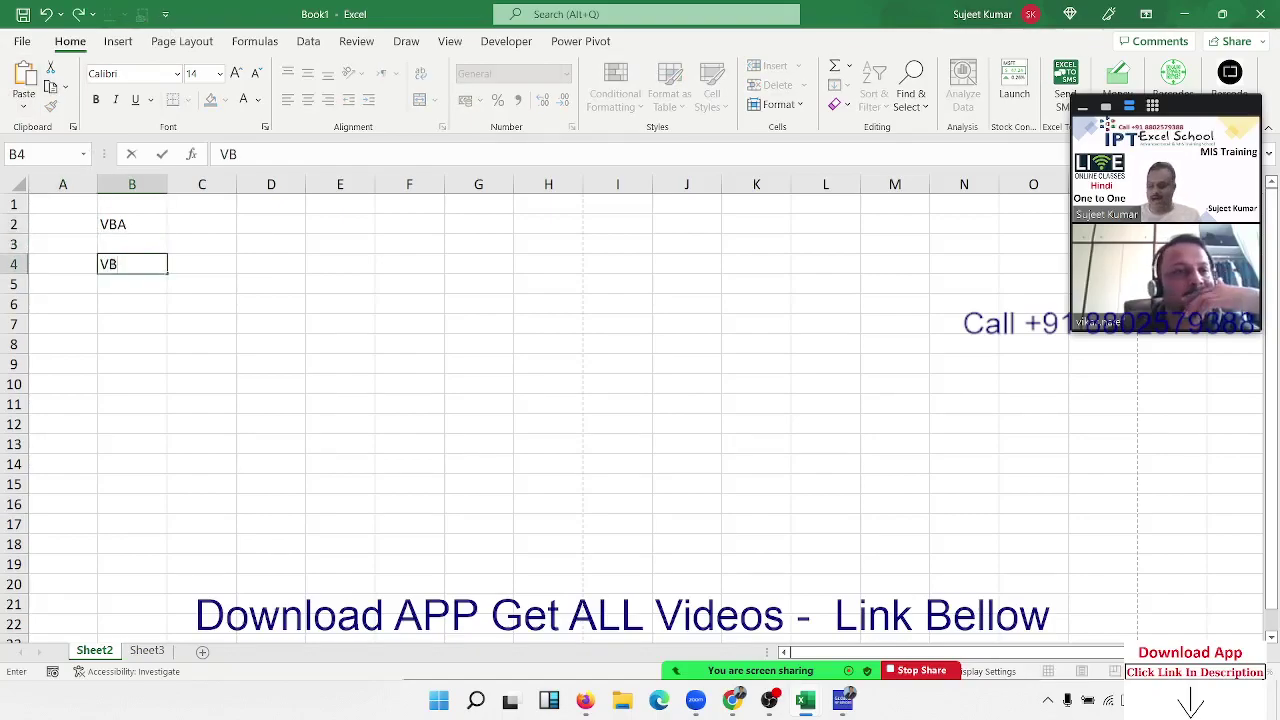
{"action": "type", "text": "6"}
{"action": "key", "text": "Return"}
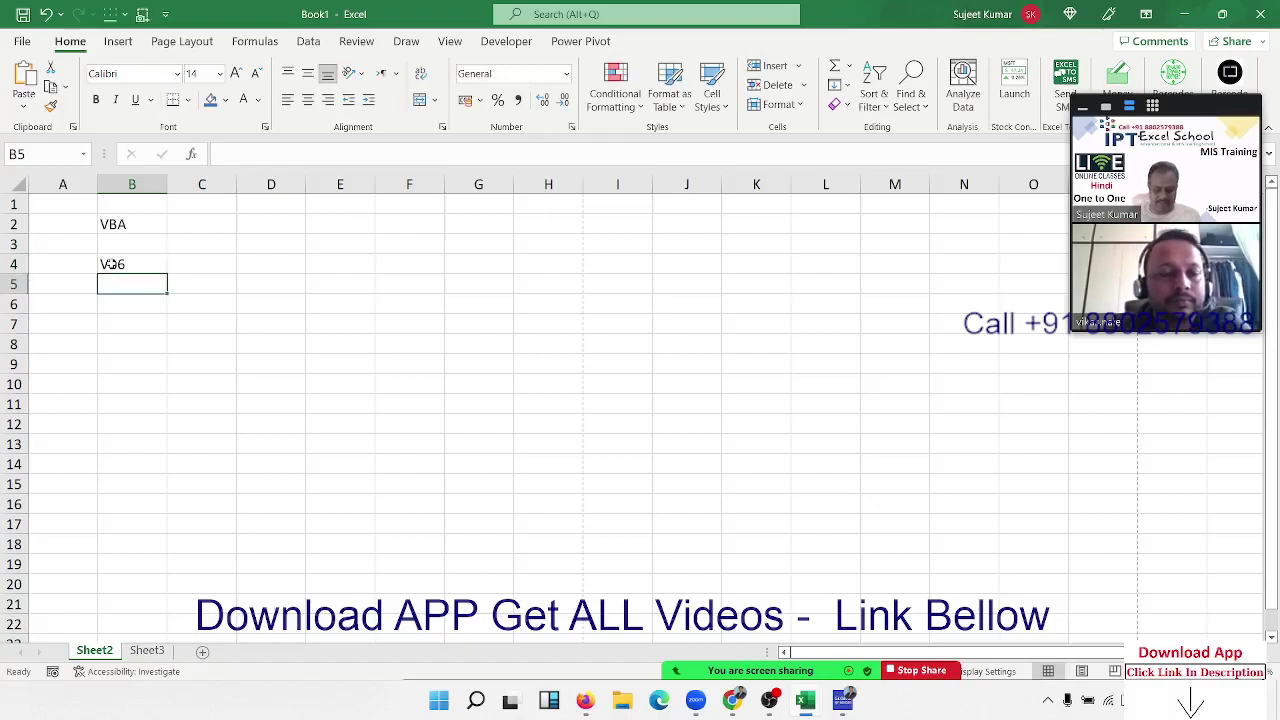
{"action": "type", "text": "Vb.NE"}
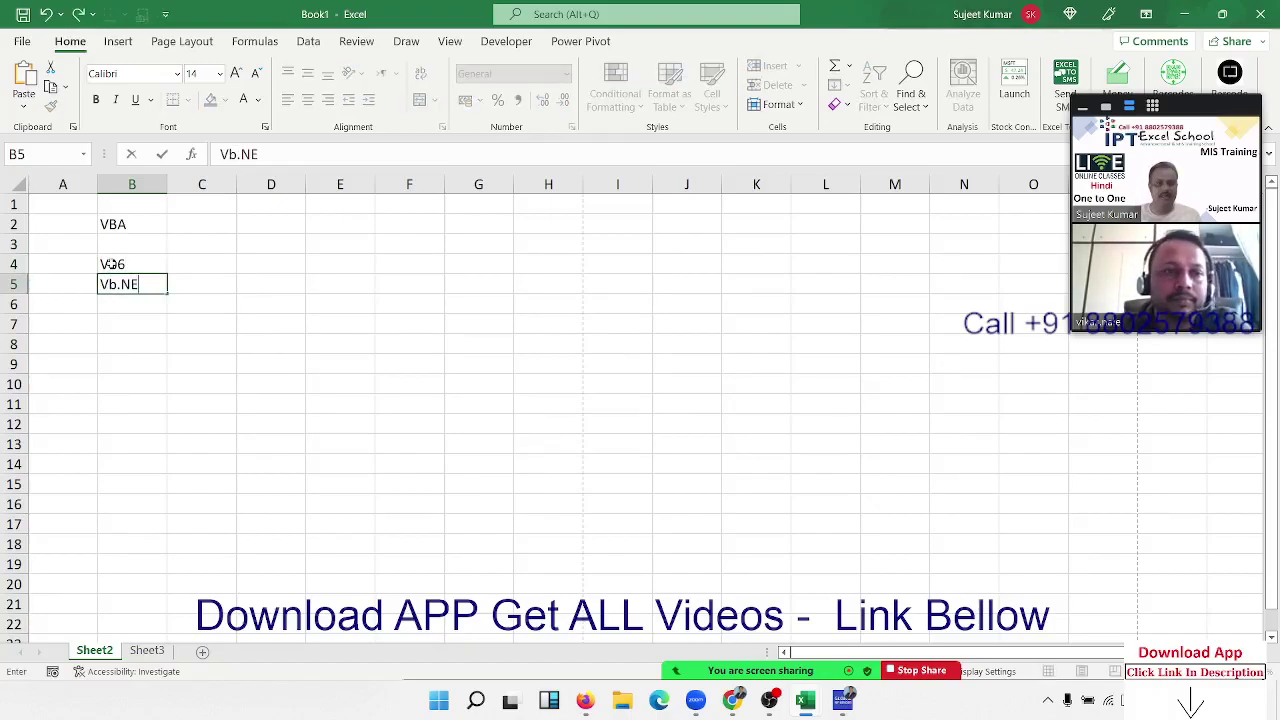
{"action": "type", "text": "T"}
{"action": "key", "text": "Return"}
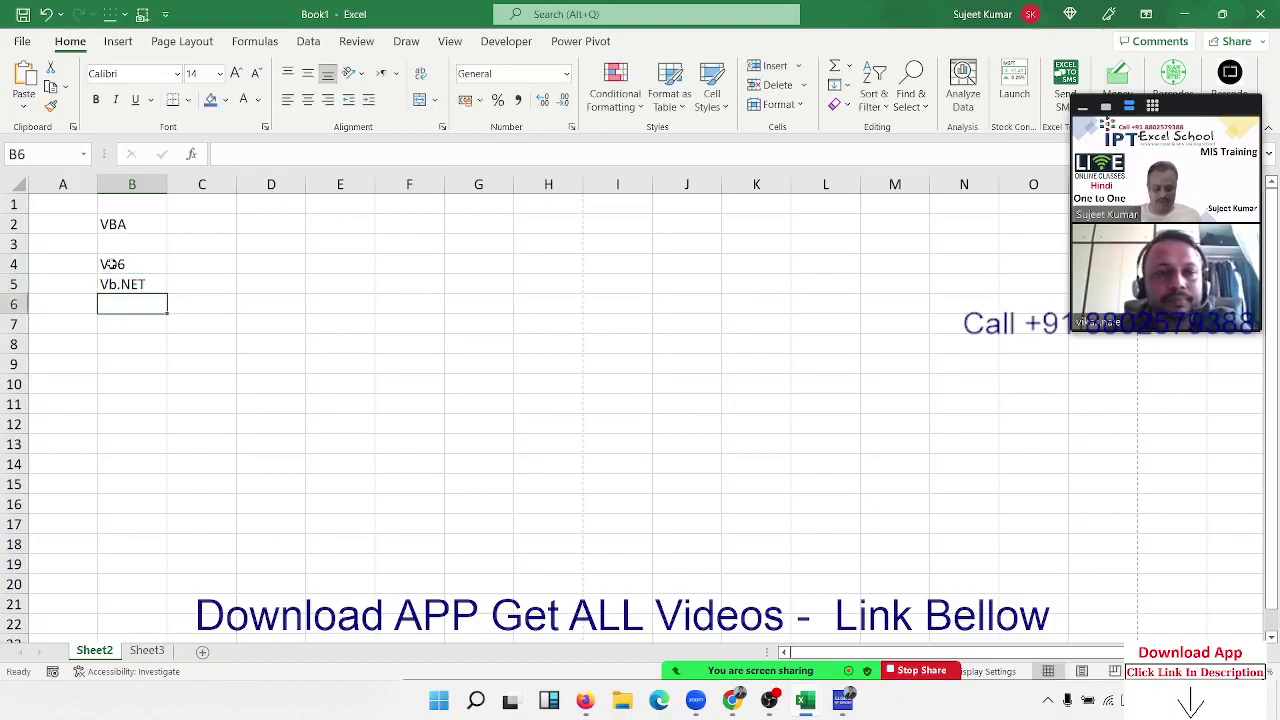
{"action": "type", "text": "VBS"}
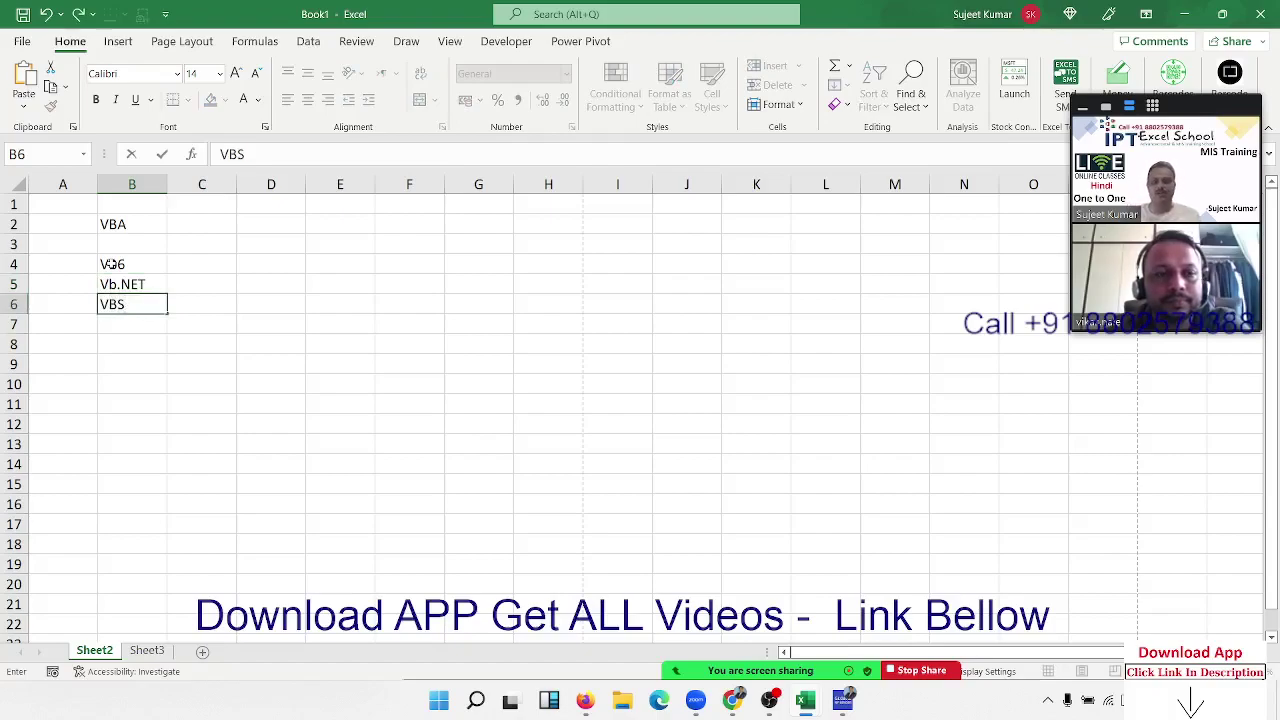
{"action": "key", "text": "Return"}
{"action": "key", "text": "Up"}
{"action": "key", "text": "Up"}
{"action": "key", "text": "Up"}
{"action": "key", "text": "Up"}
{"action": "key", "text": "Up"}
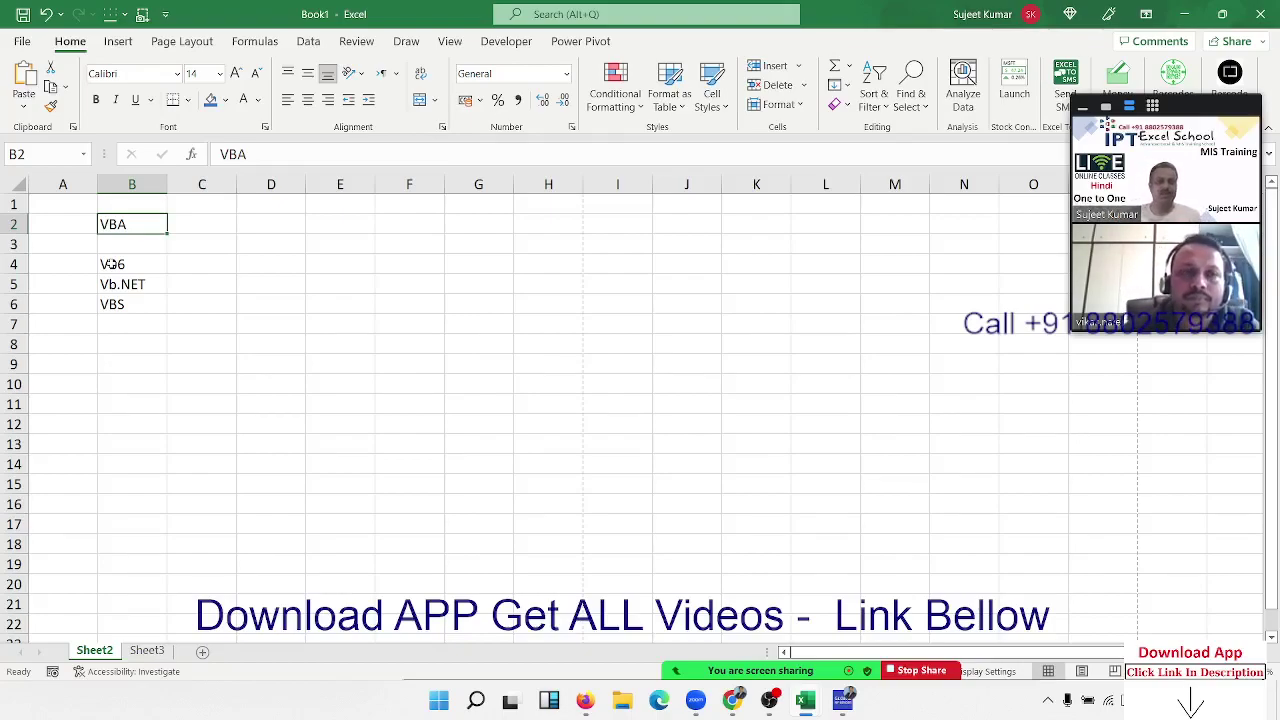
{"action": "key", "text": "Right"}
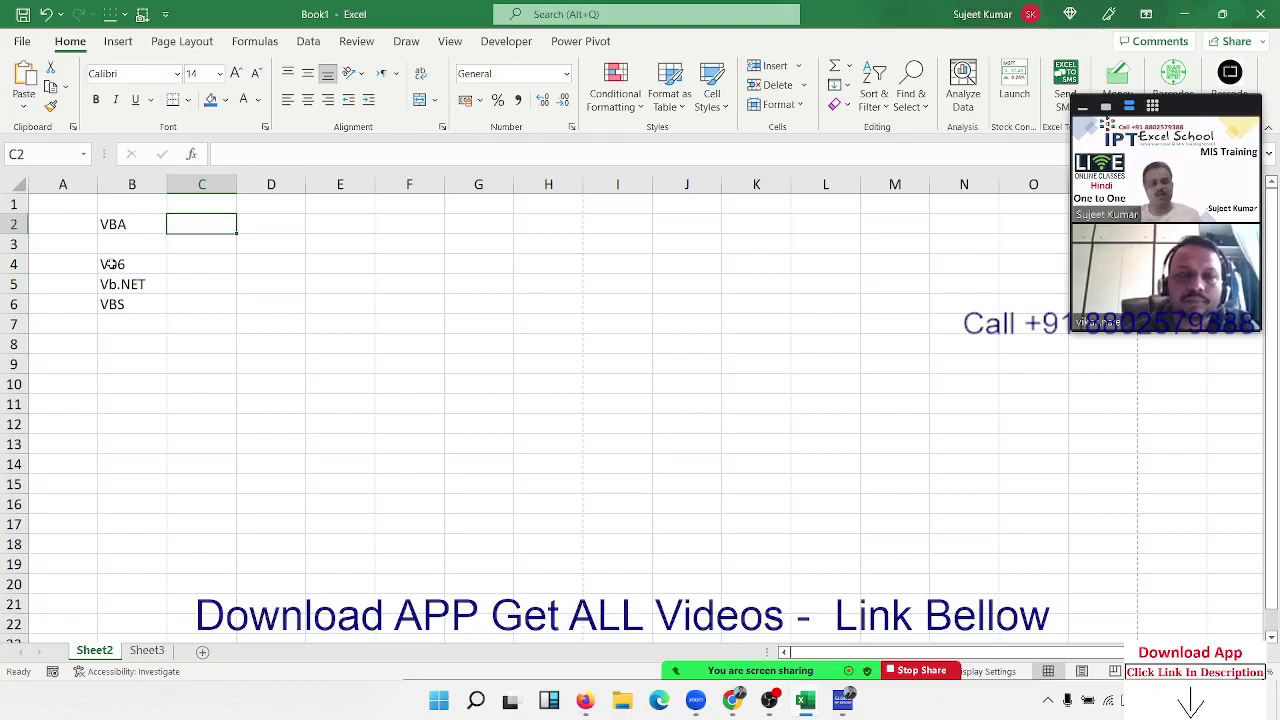
- Enter Macros in D3, Function in D6 and Userform in D9
{"action": "key", "text": "Right"}
{"action": "key", "text": "Down"}
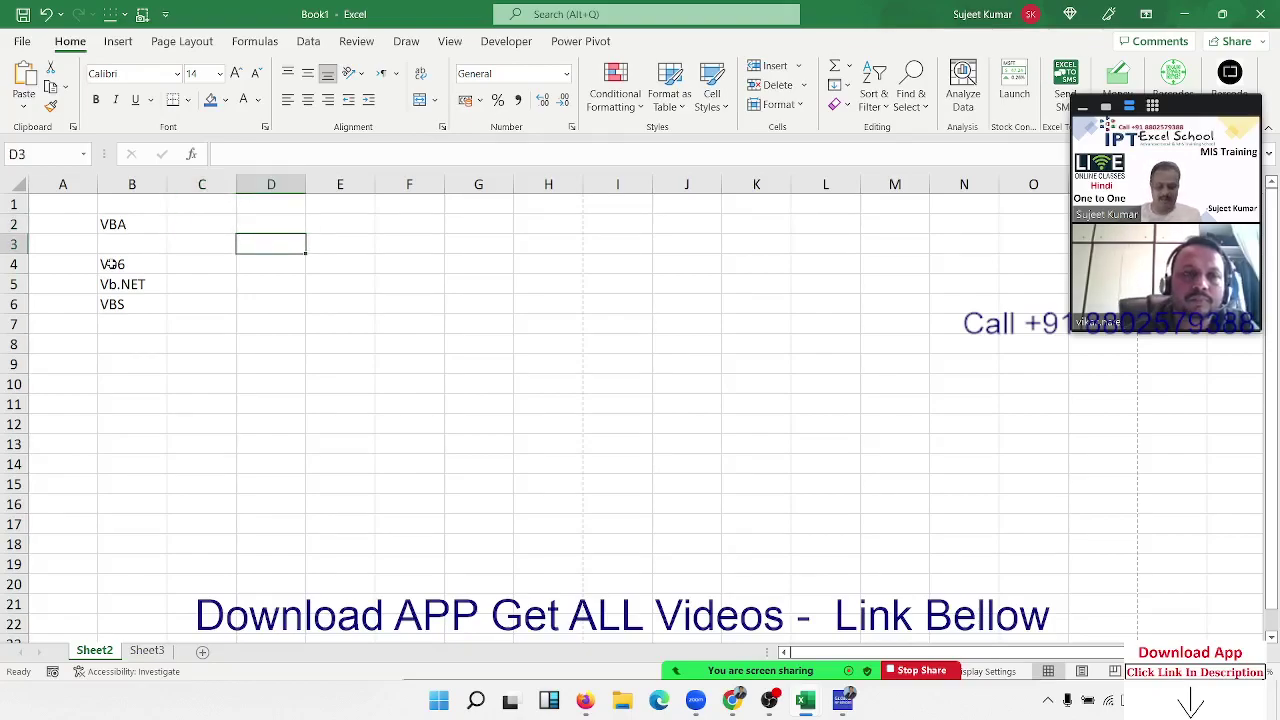
{"action": "type", "text": "Macros"}
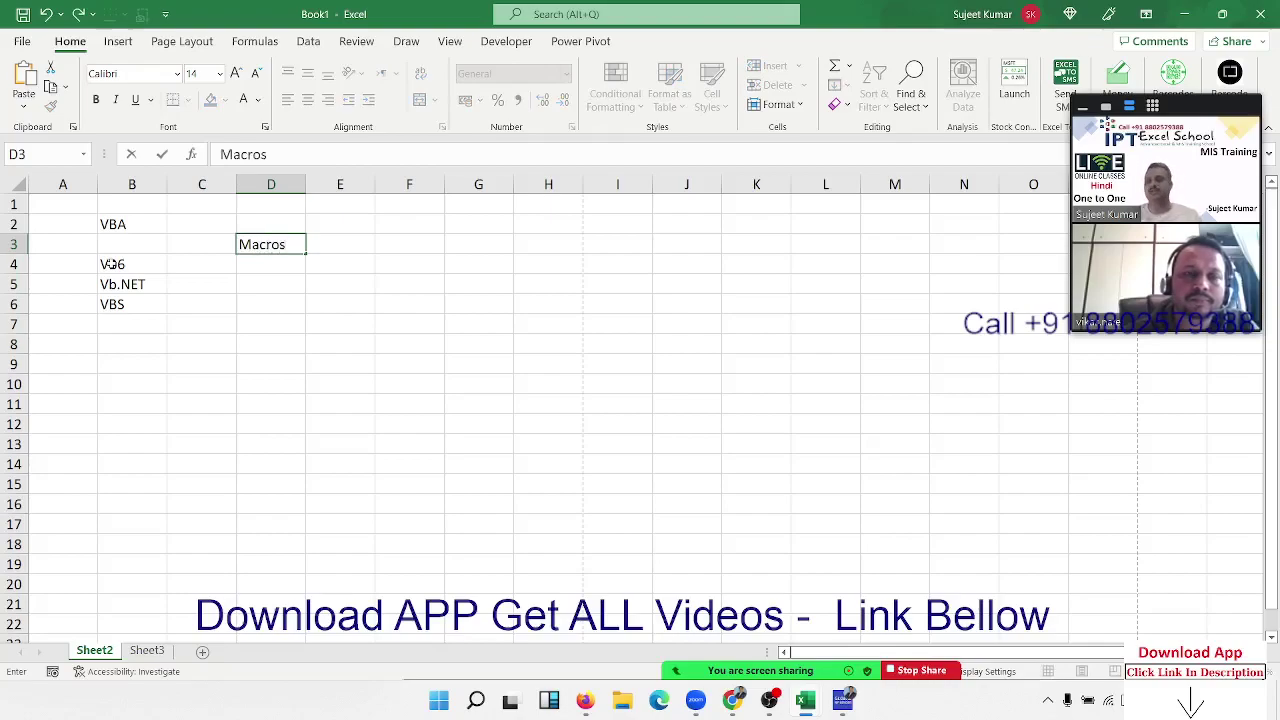
{"action": "key", "text": "Return"}
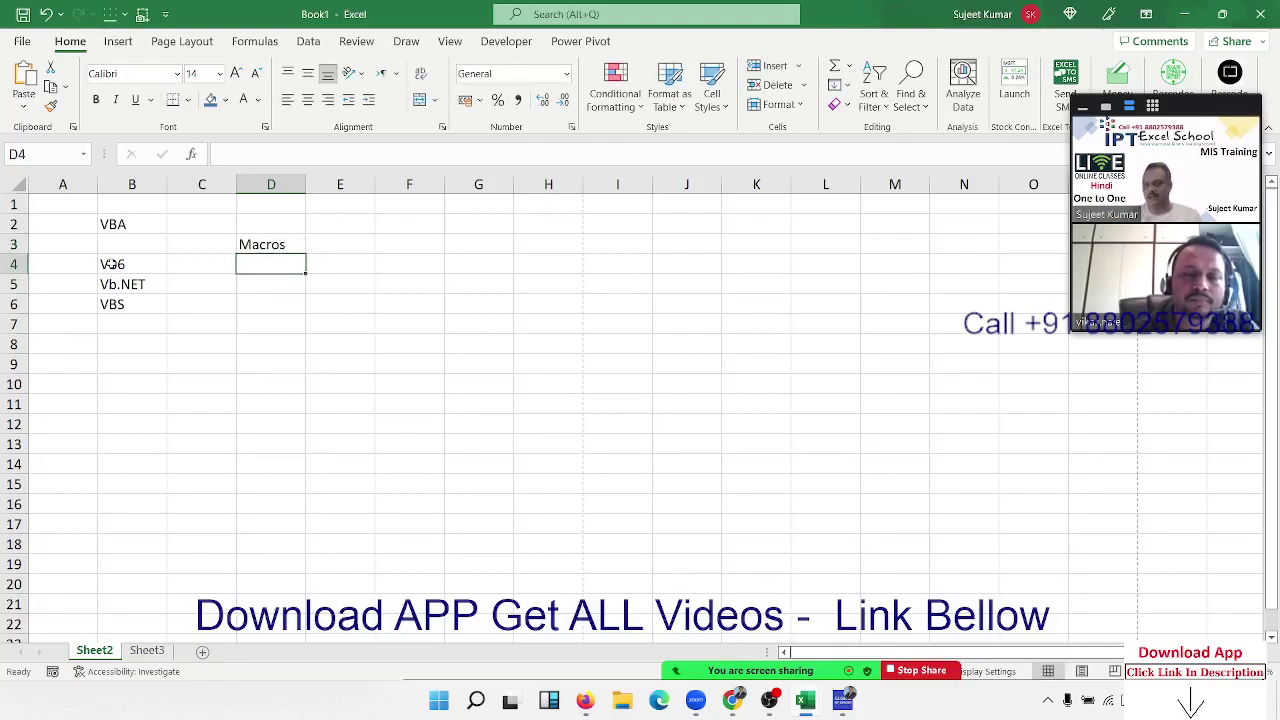
{"action": "key", "text": "Down"}
{"action": "key", "text": "Down"}
{"action": "type", "text": "Fun"}
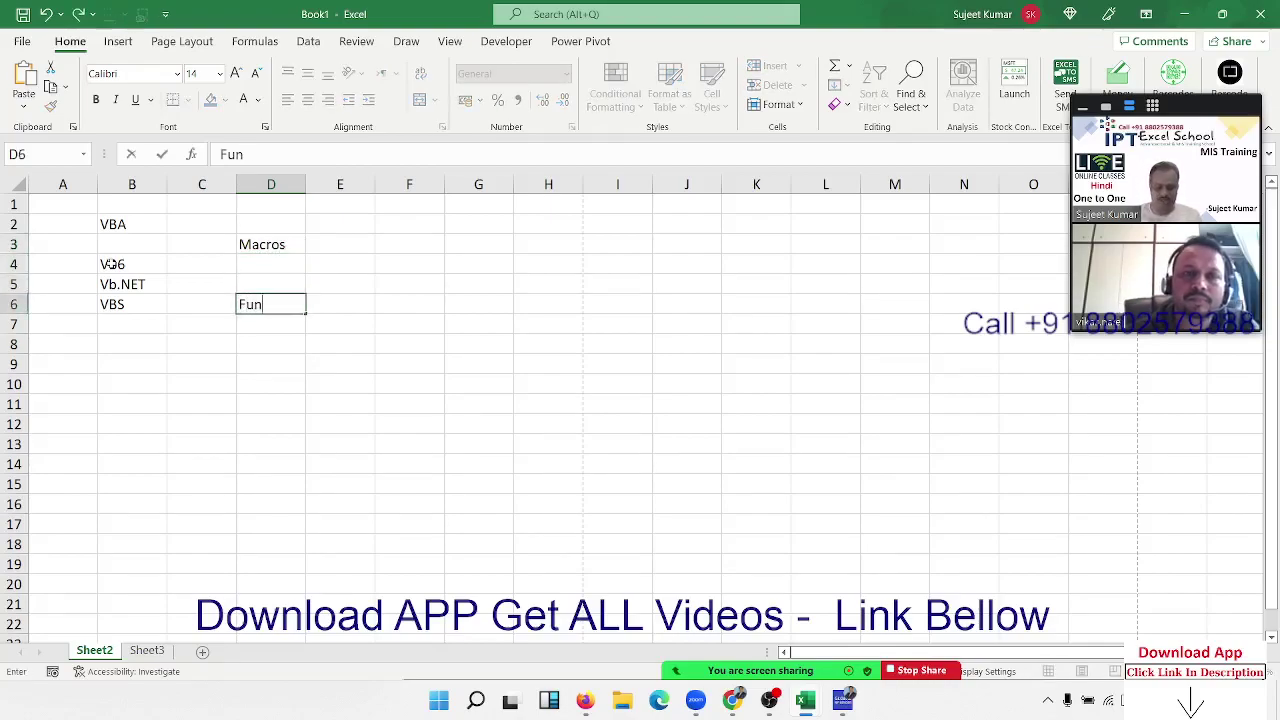
{"action": "type", "text": "ction"}
{"action": "key", "text": "Return"}
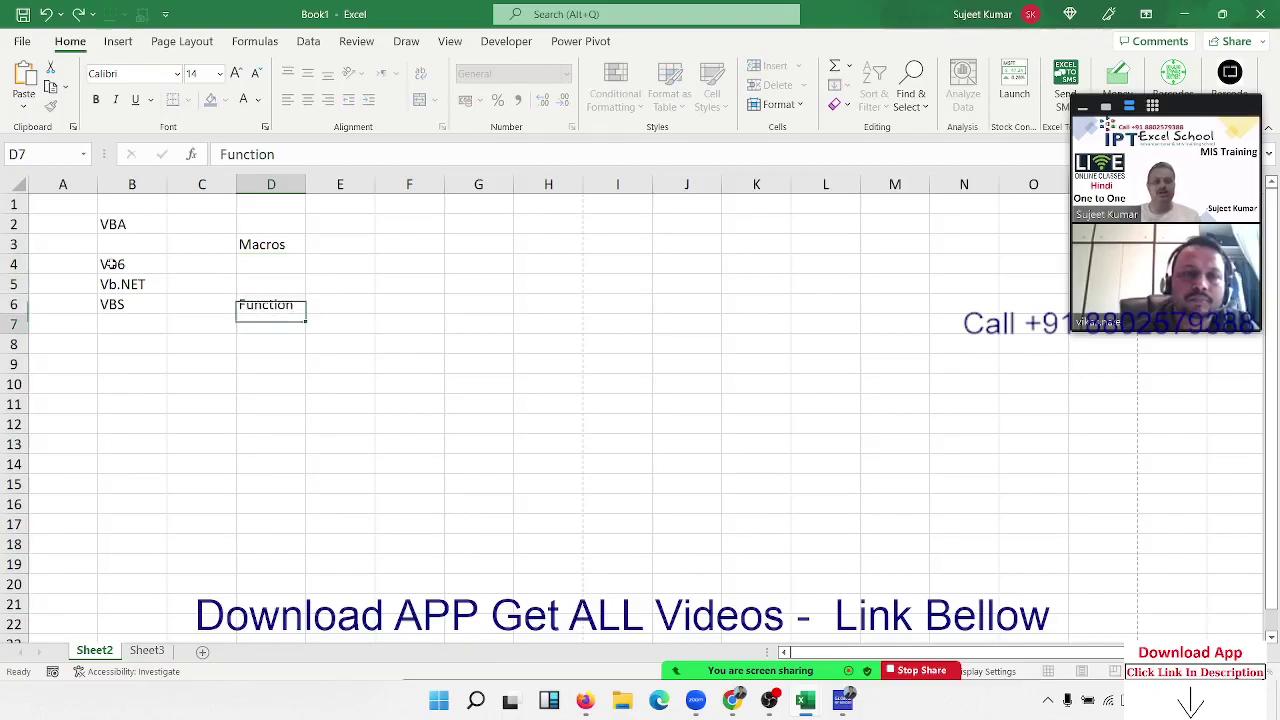
{"action": "key", "text": "Down"}
{"action": "key", "text": "Down"}
{"action": "type", "text": "User"}
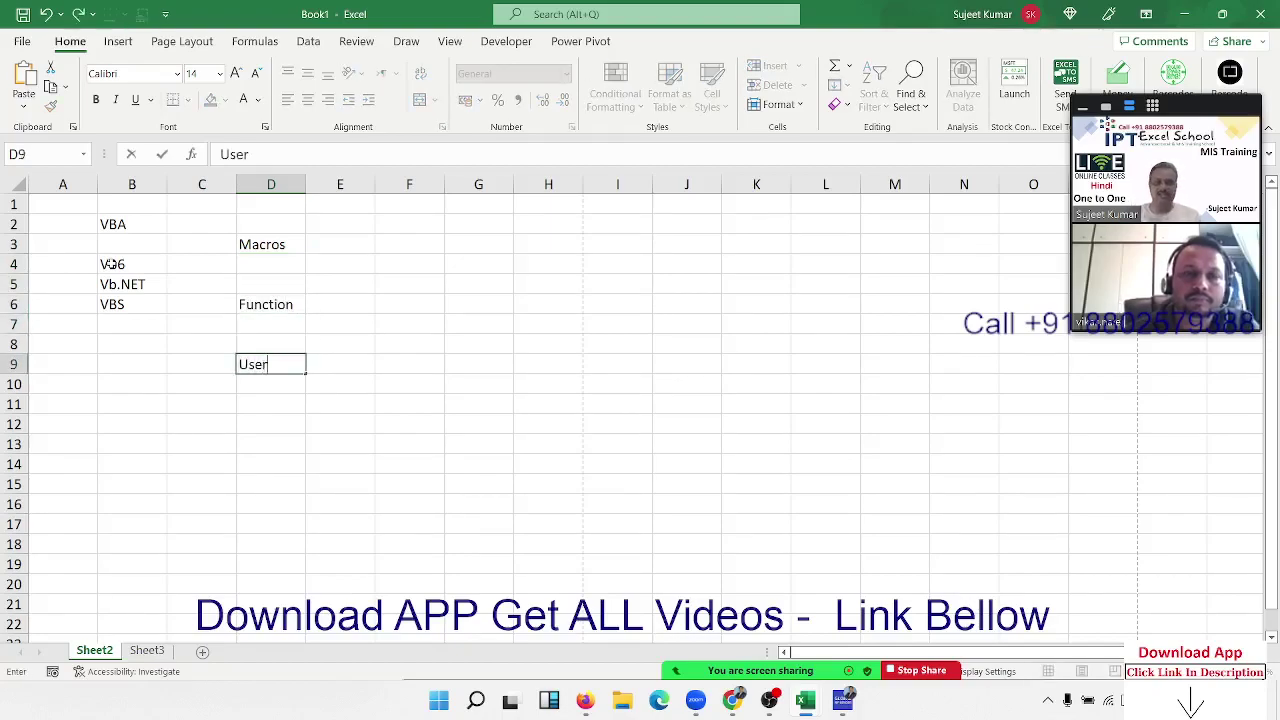
{"action": "type", "text": "form"}
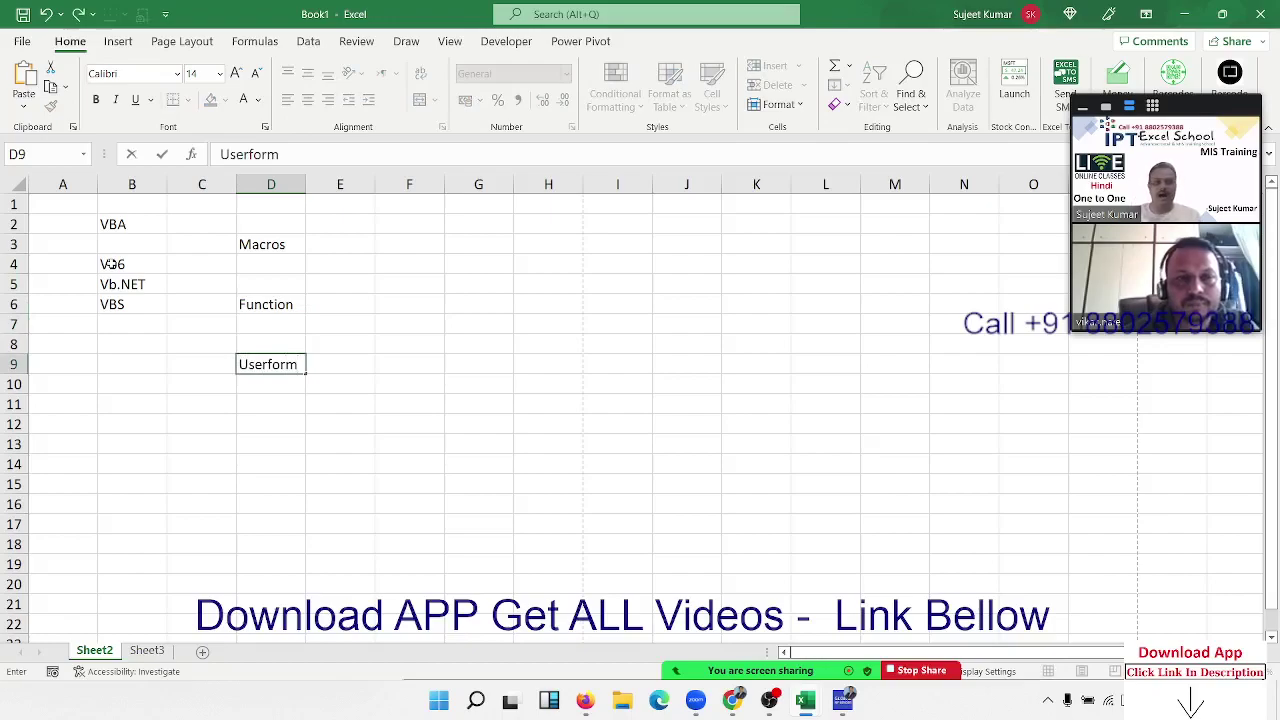
{"action": "key", "text": "Return"}
{"action": "key", "text": "Up"}
{"action": "key", "text": "Up"}
{"action": "key", "text": "Up"}
{"action": "key", "text": "Up"}
{"action": "key", "text": "Up"}
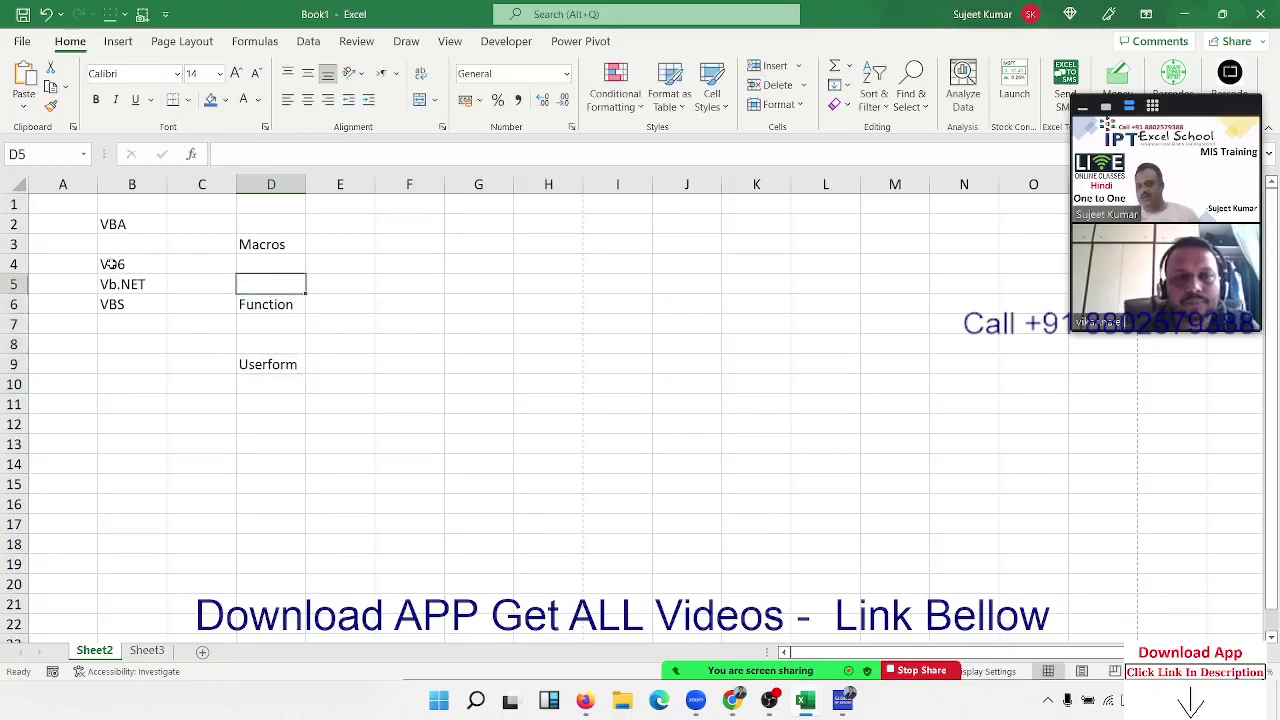
{"action": "key", "text": "Up"}
{"action": "key", "text": "Up"}
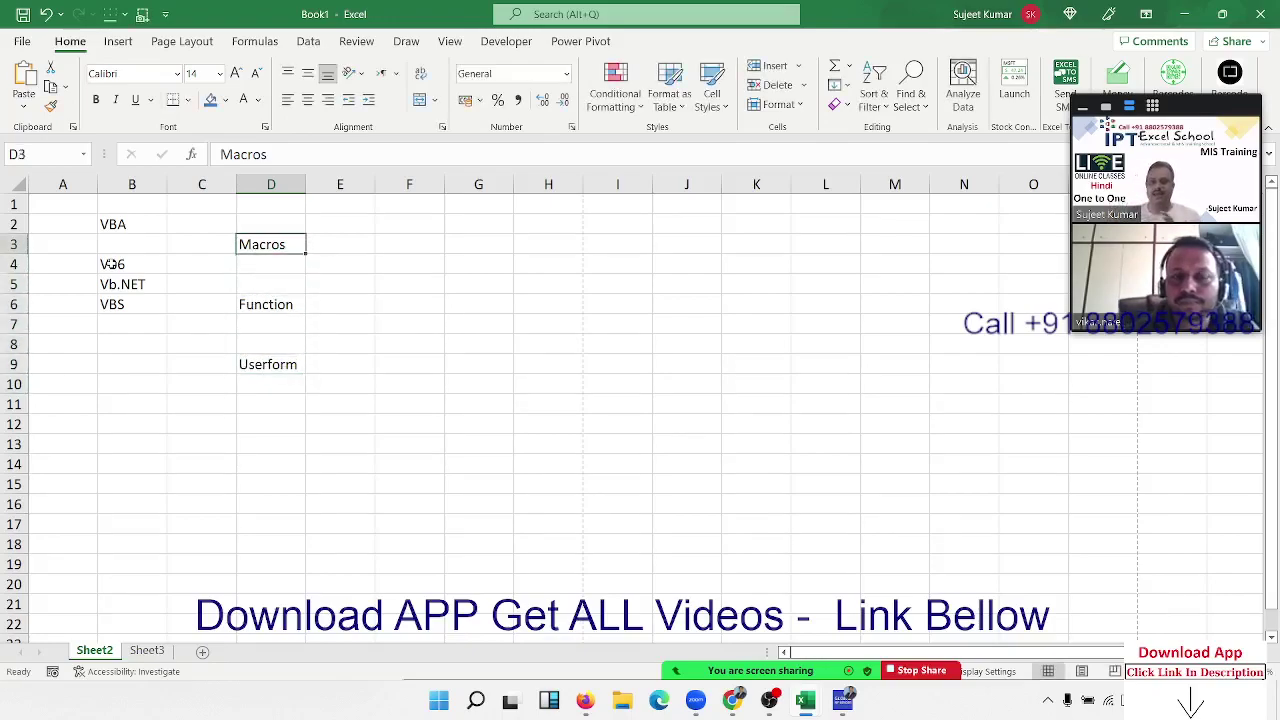
{"action": "left_click", "coordinate": [506, 41]}
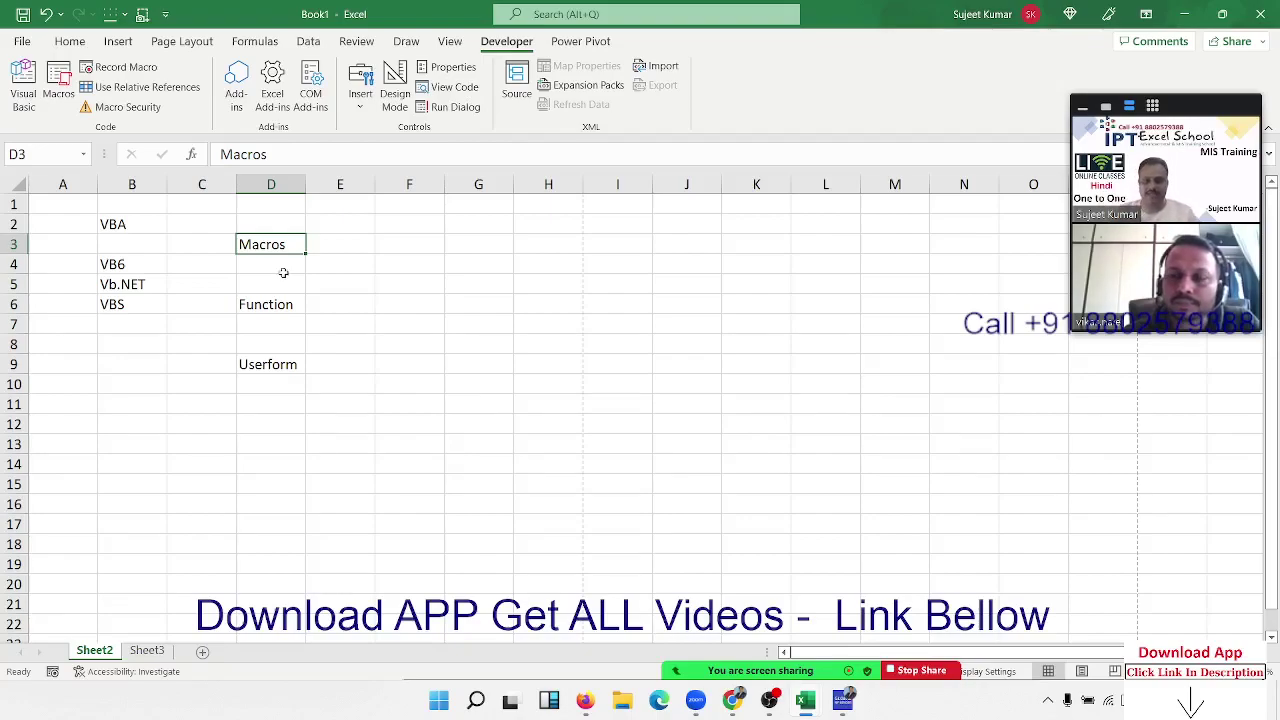
- Select and review the Pro_2 procedure code in the VBA editor, then switch to File Explorer
{"action": "mouse_move", "coordinate": [804, 704]}
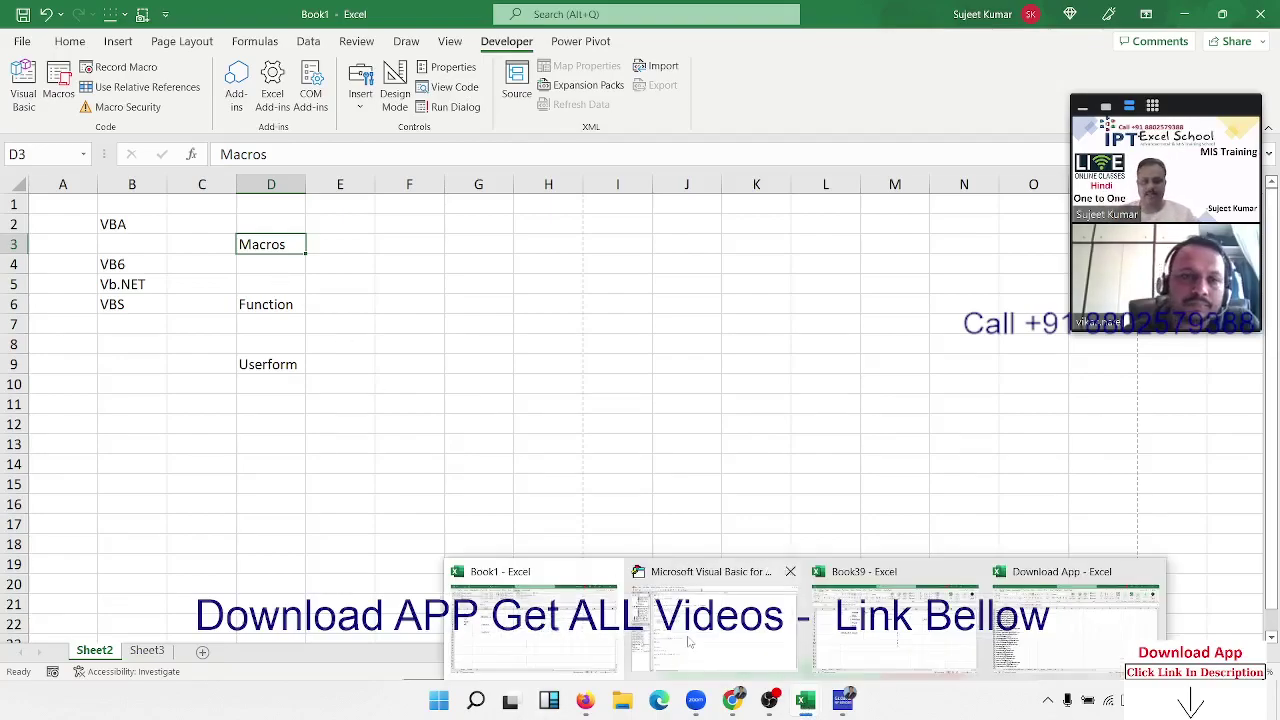
{"action": "left_click", "coordinate": [688, 666]}
{"action": "left_click_drag", "start_coordinate": [256, 452], "coordinate": [172, 96]}
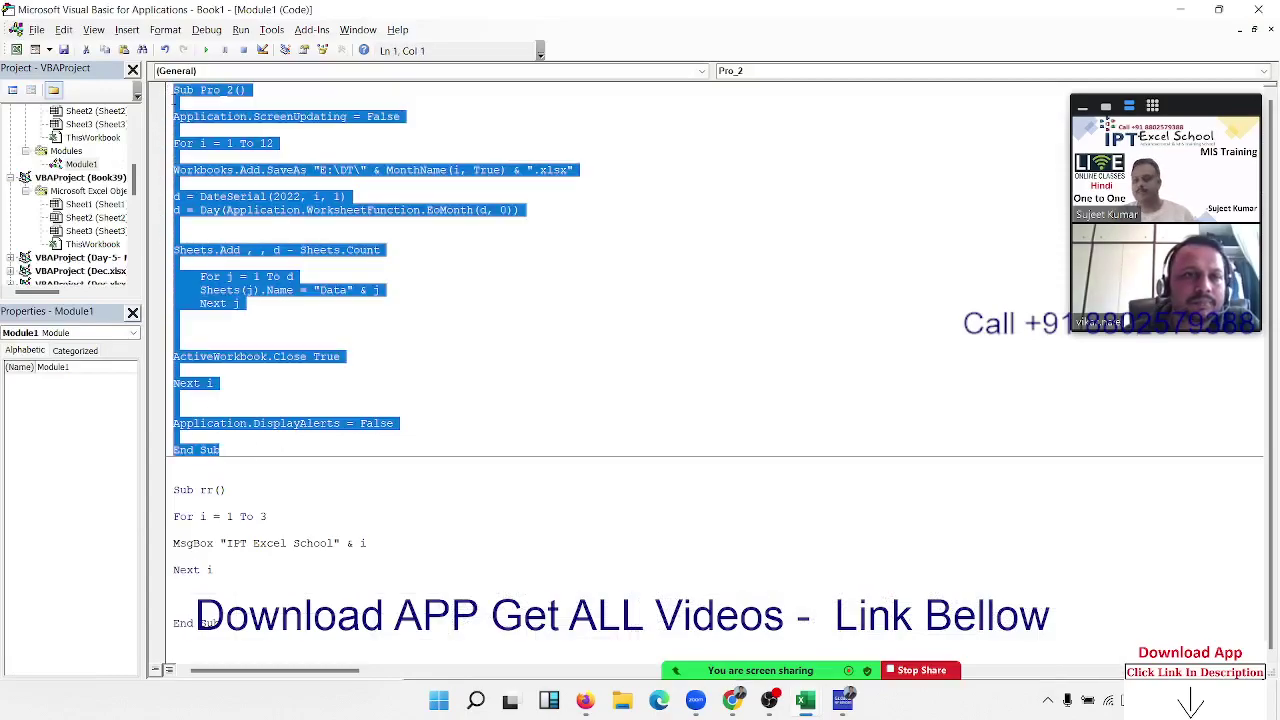
{"action": "left_click", "coordinate": [567, 304]}
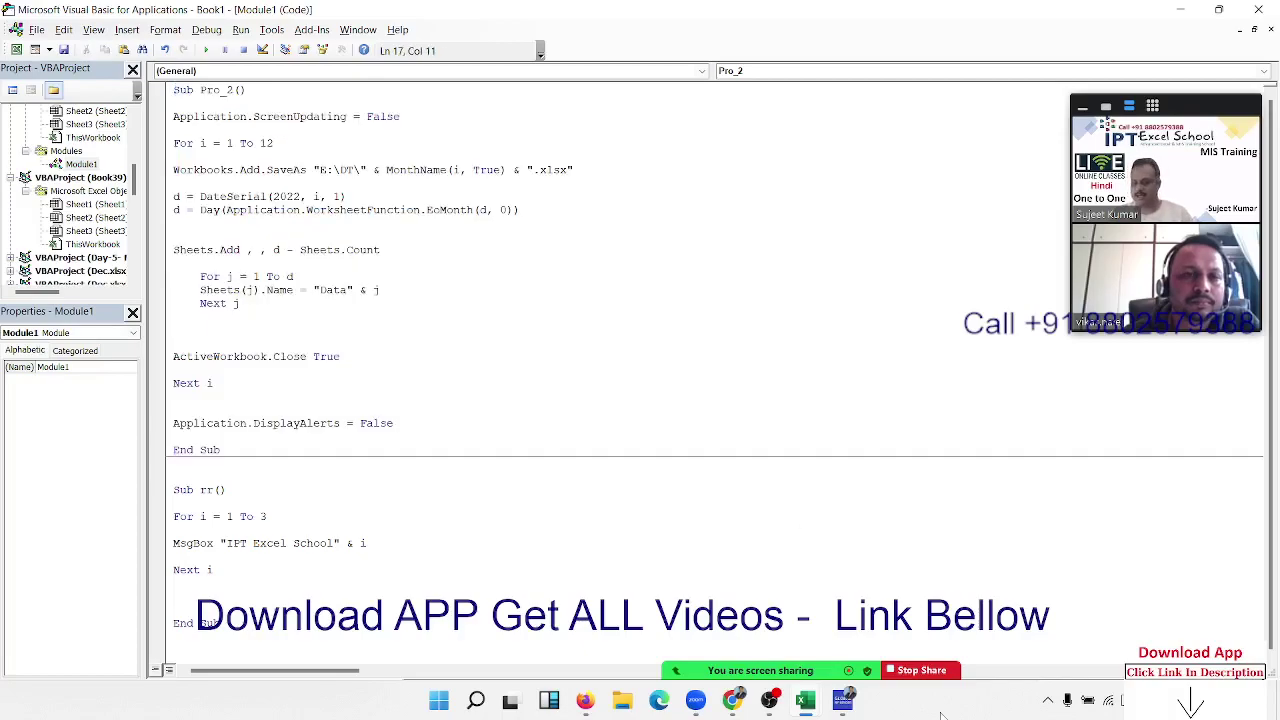
{"action": "left_click", "coordinate": [622, 704]}
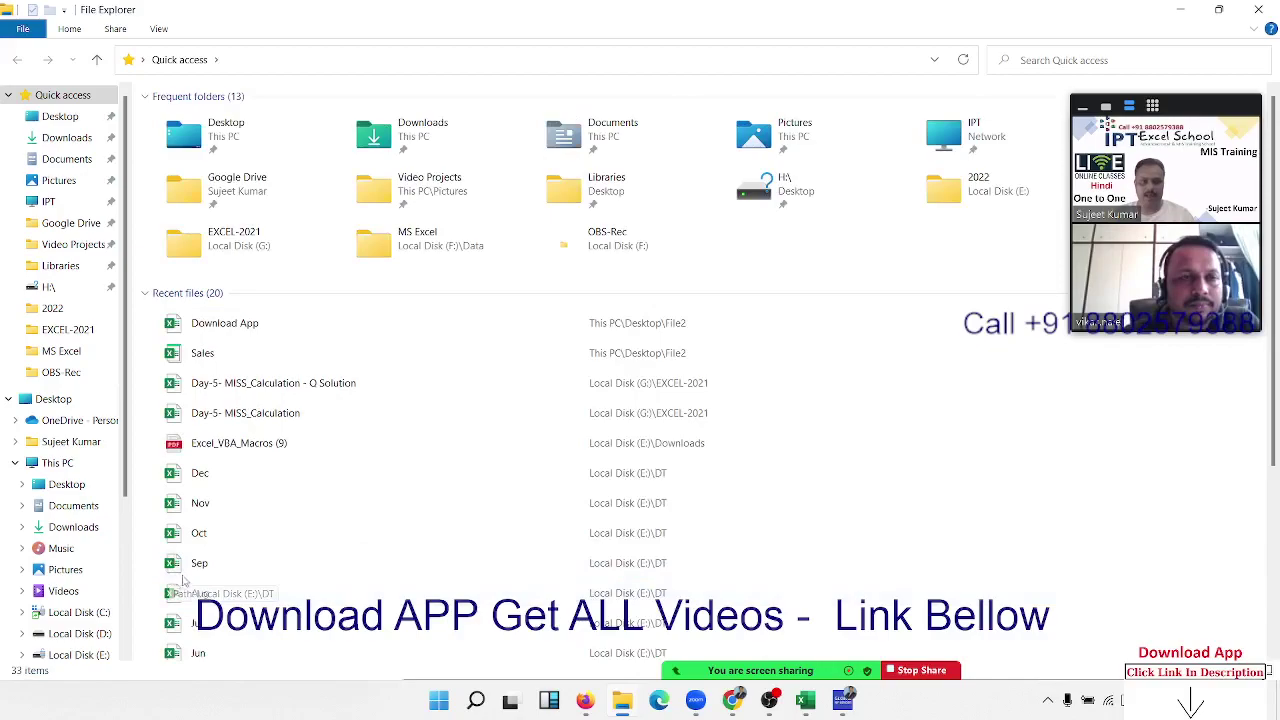
- Browse Local Disk (E:) and open the DT folder
{"action": "scroll", "coordinate": [101, 615], "scroll_direction": "down", "scroll_amount": 1}
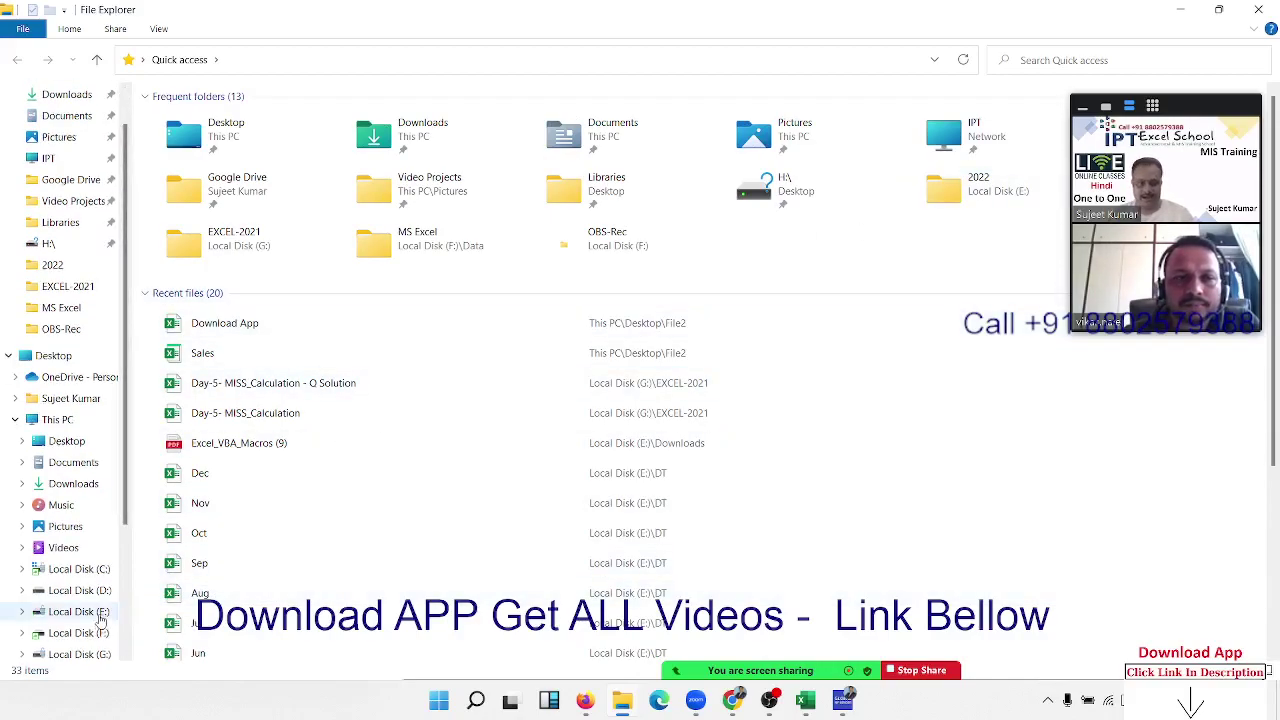
{"action": "left_click", "coordinate": [101, 614]}
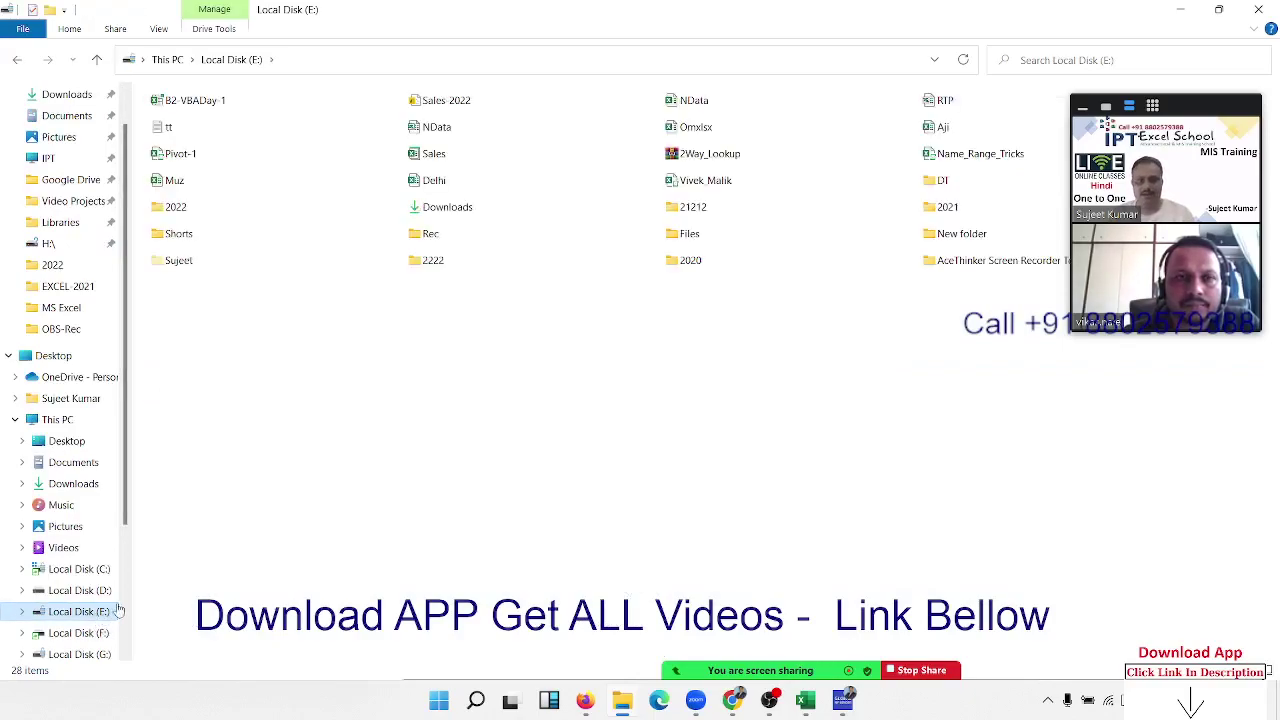
{"action": "left_click", "coordinate": [950, 240]}
{"action": "double_click", "coordinate": [950, 240]}
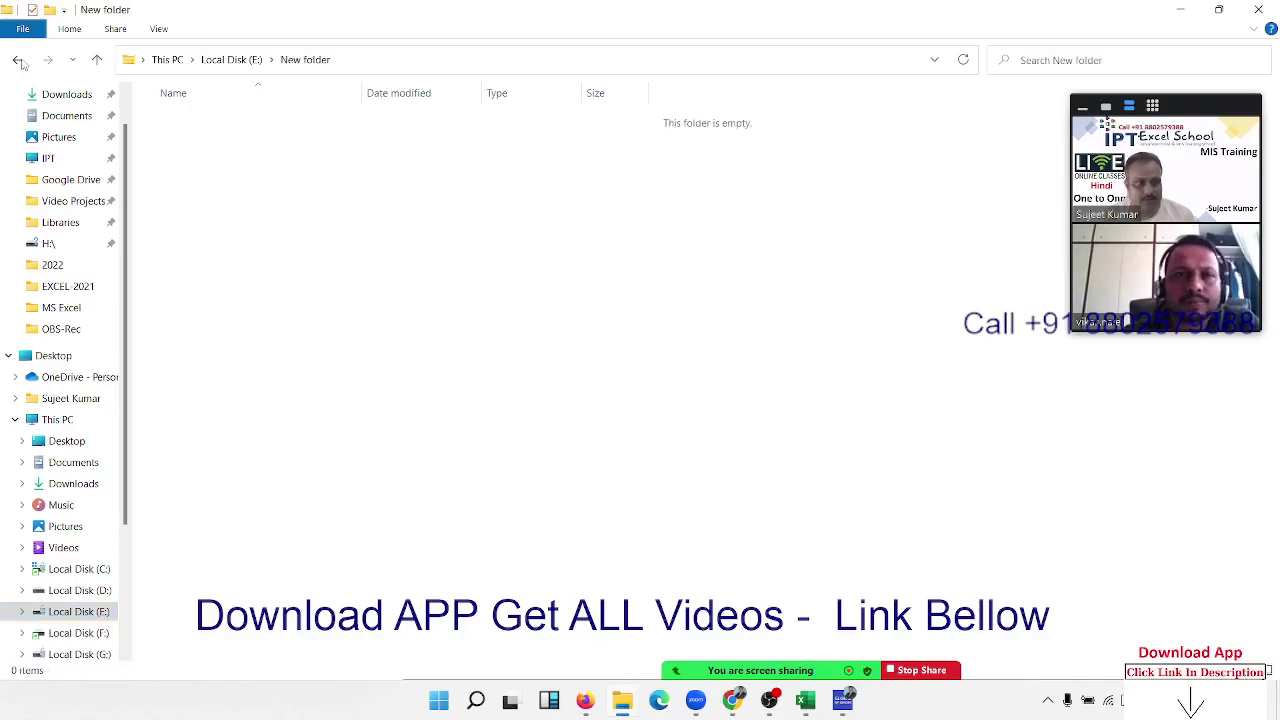
{"action": "left_click", "coordinate": [17, 60]}
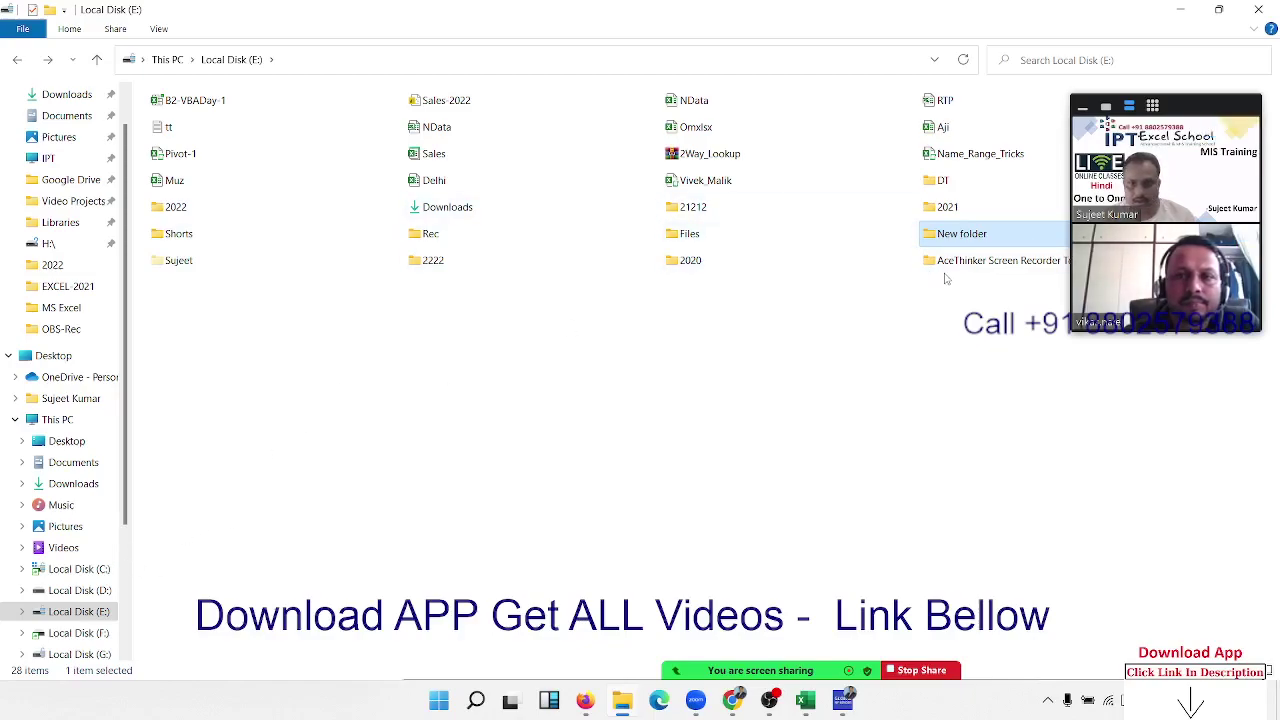
{"action": "left_click", "coordinate": [298, 210]}
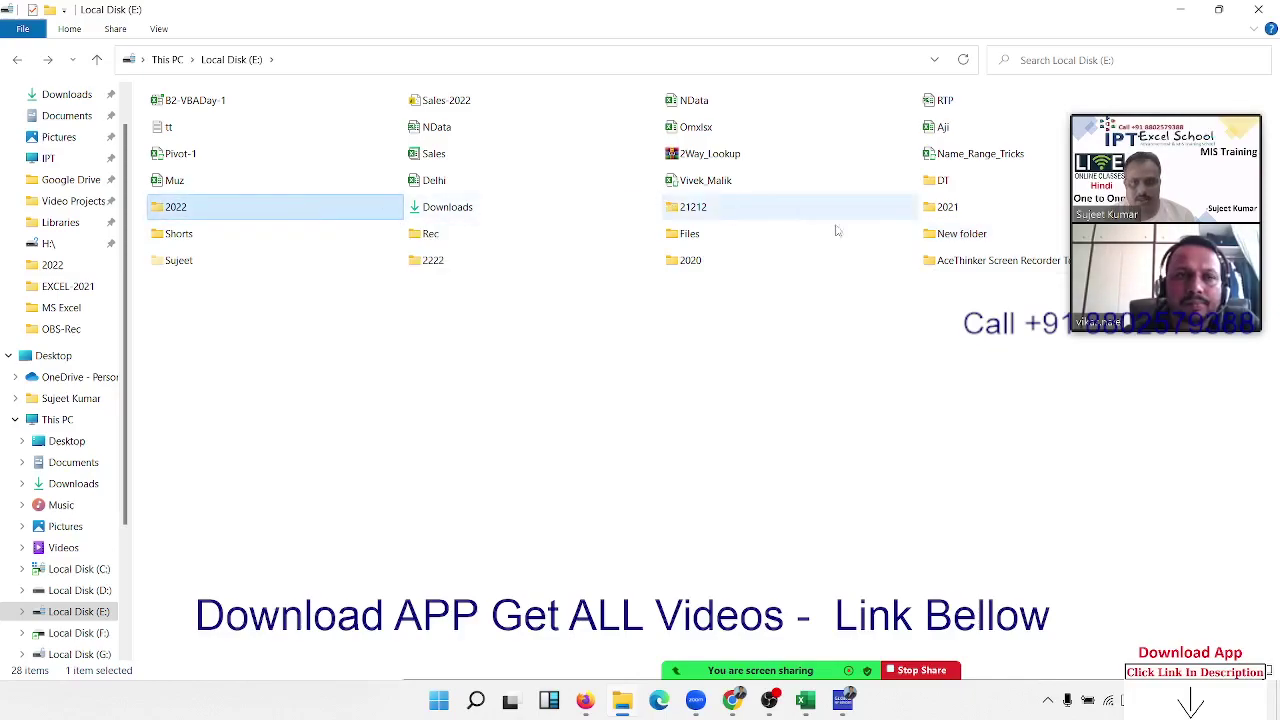
{"action": "double_click", "coordinate": [938, 180]}
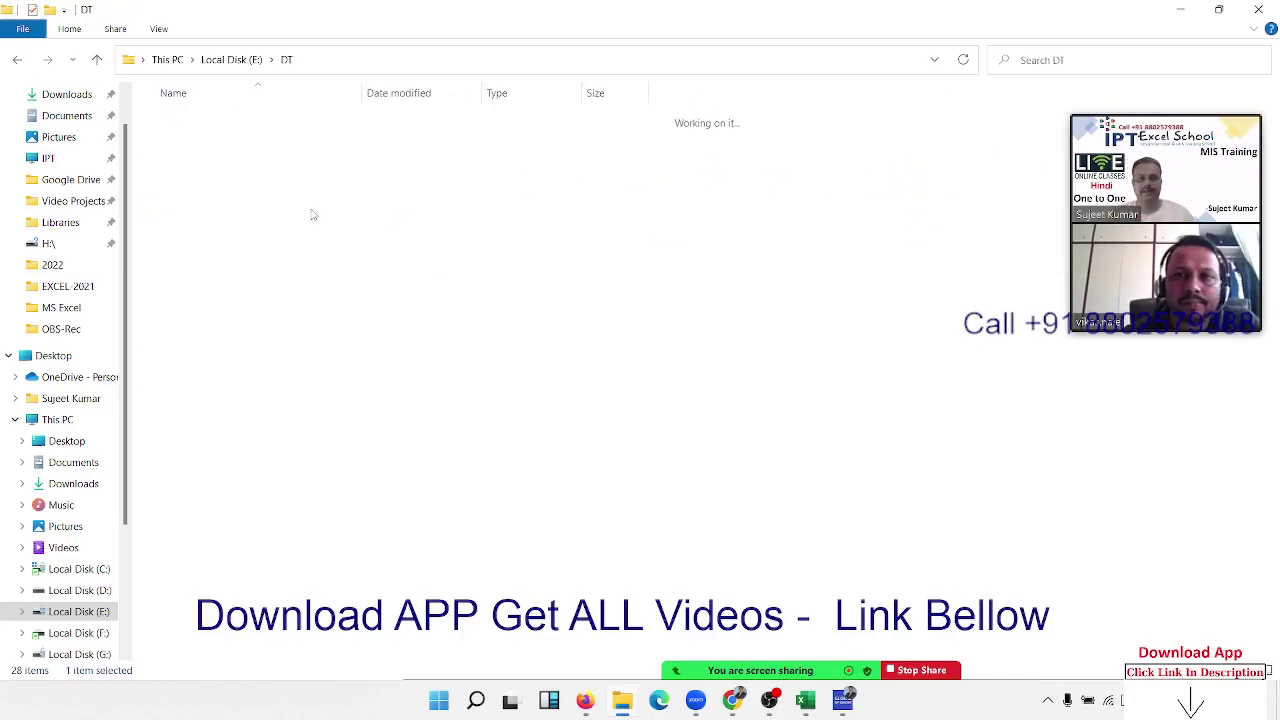
- Select all 12 month workbooks in DT and permanently delete them
{"action": "left_click_drag", "start_coordinate": [363, 483], "coordinate": [140, 110]}
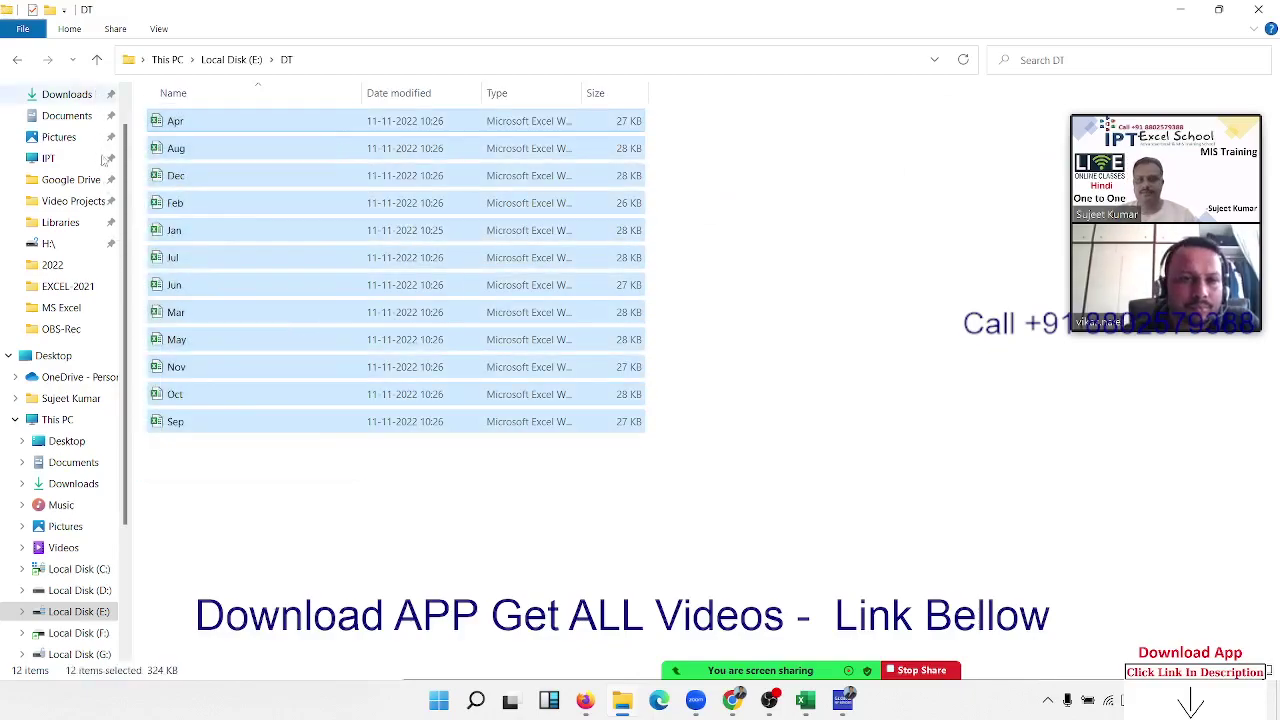
{"action": "key", "text": "shift+Delete"}
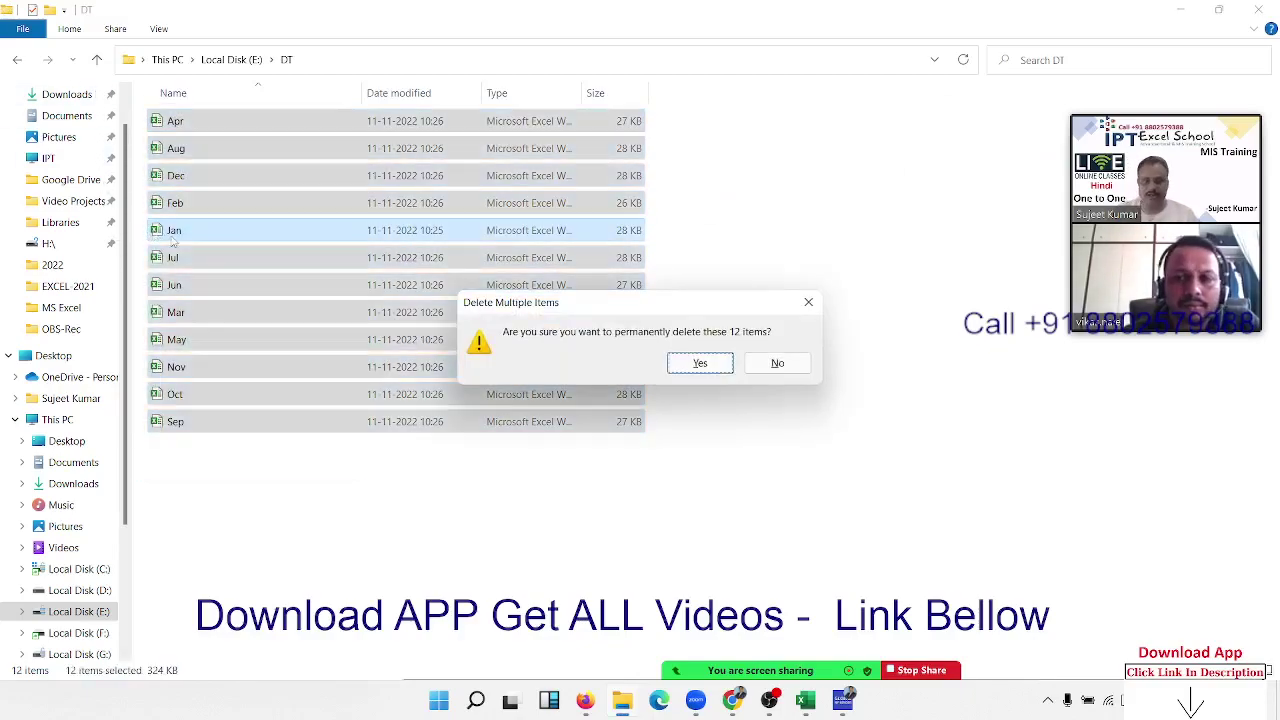
{"action": "left_click", "coordinate": [697, 363]}
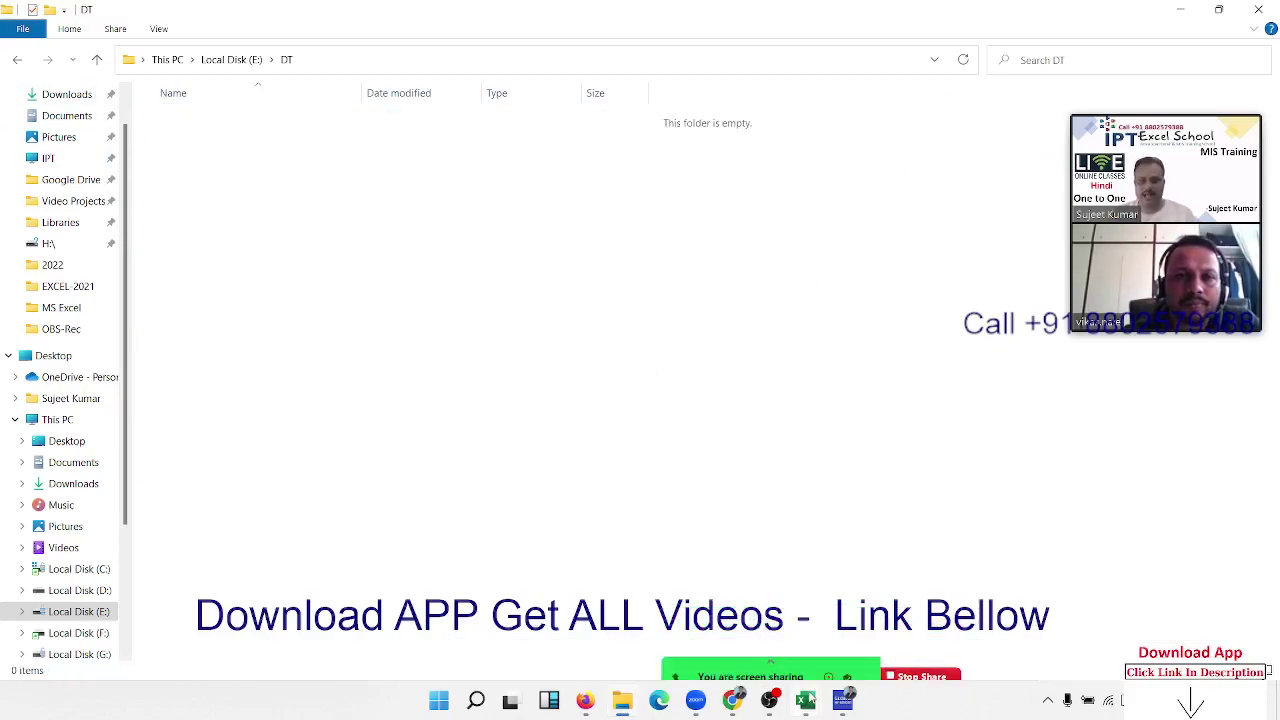
- Run the Pro_2 macro from Module1 in the VBA editor
{"action": "mouse_move", "coordinate": [806, 700]}
{"action": "left_click", "coordinate": [680, 590]}
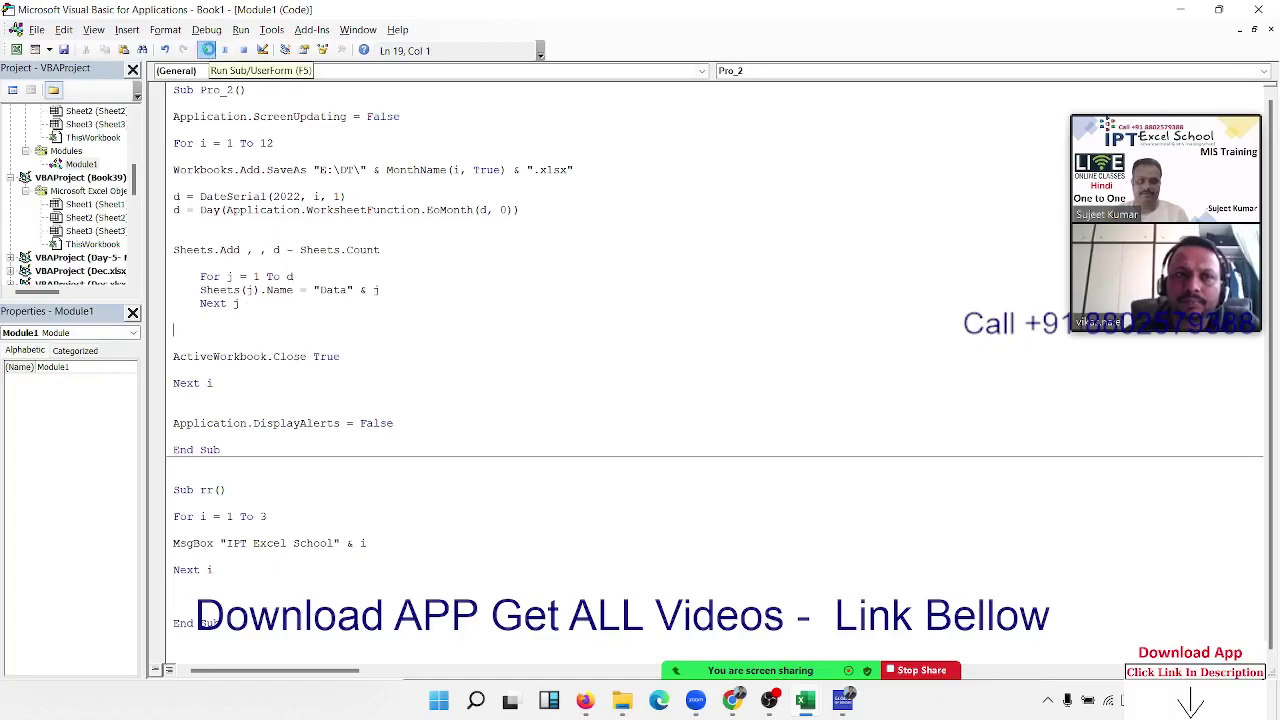
{"action": "left_click", "coordinate": [207, 49]}
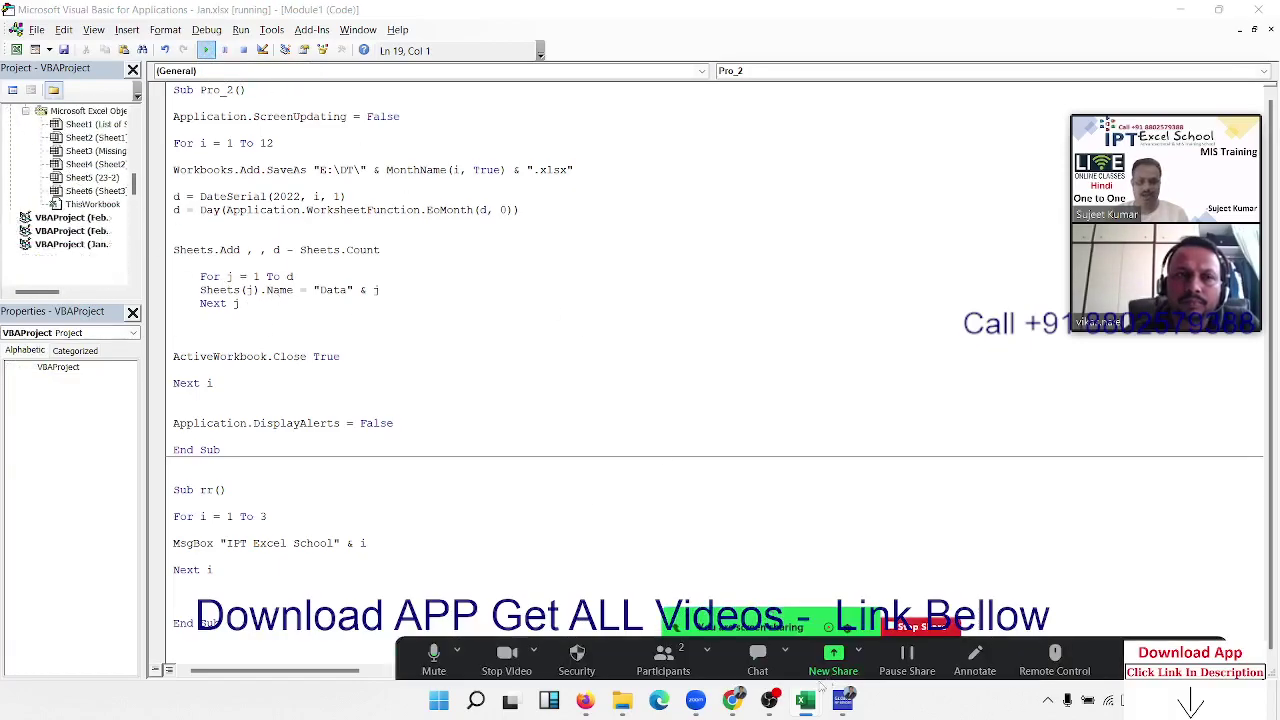
{"action": "mouse_move", "coordinate": [695, 700]}
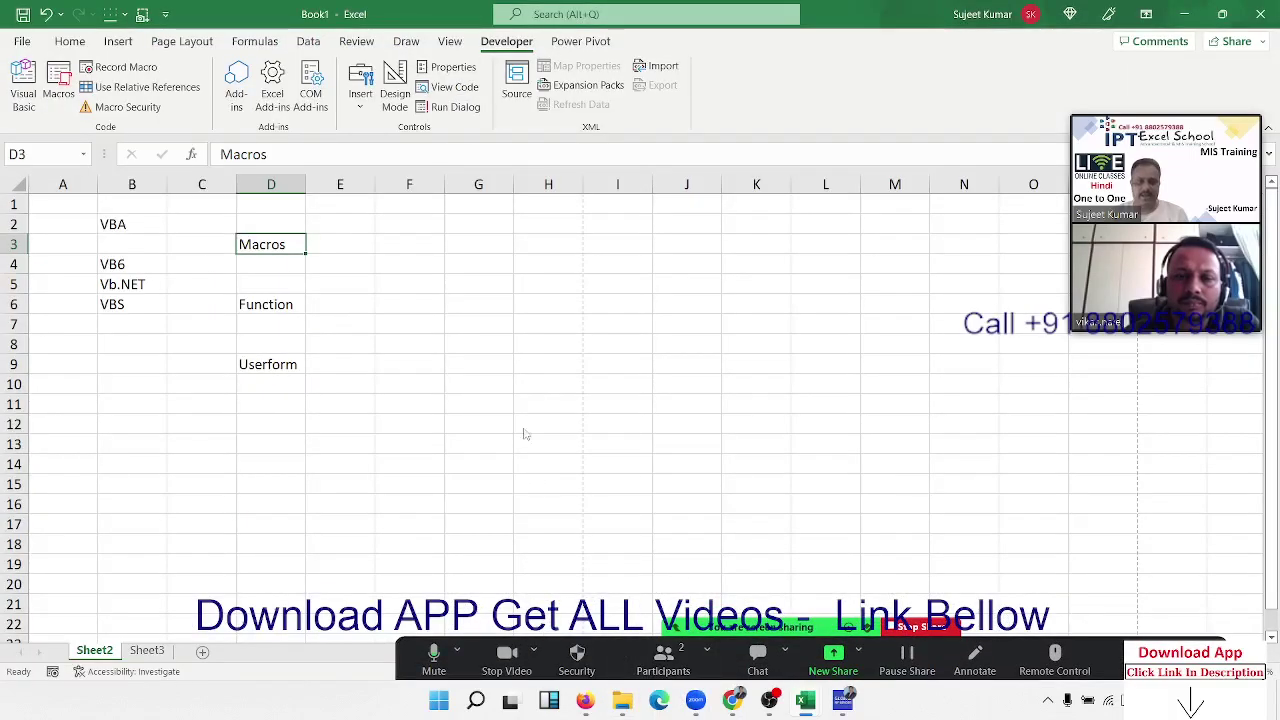
- Bring the E:\DT folder window forward to see the 12 recreated month workbooks
{"action": "mouse_move", "coordinate": [622, 700]}
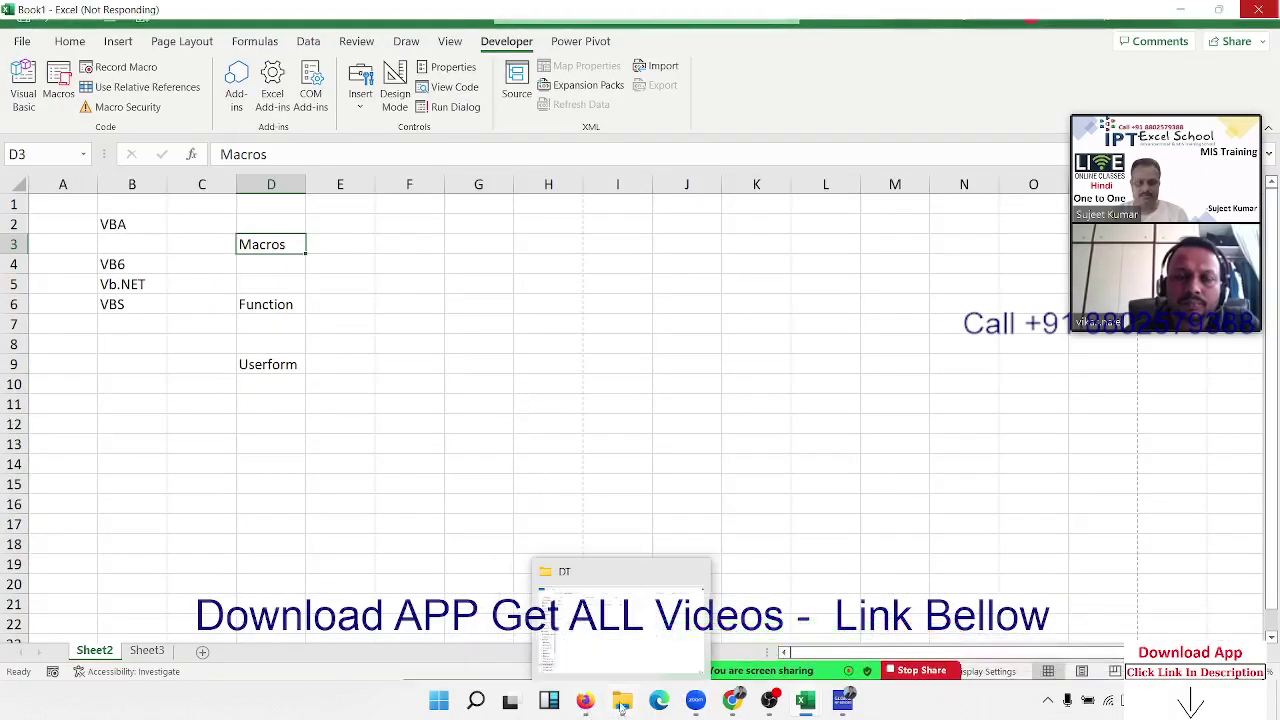
{"action": "left_click", "coordinate": [615, 662]}
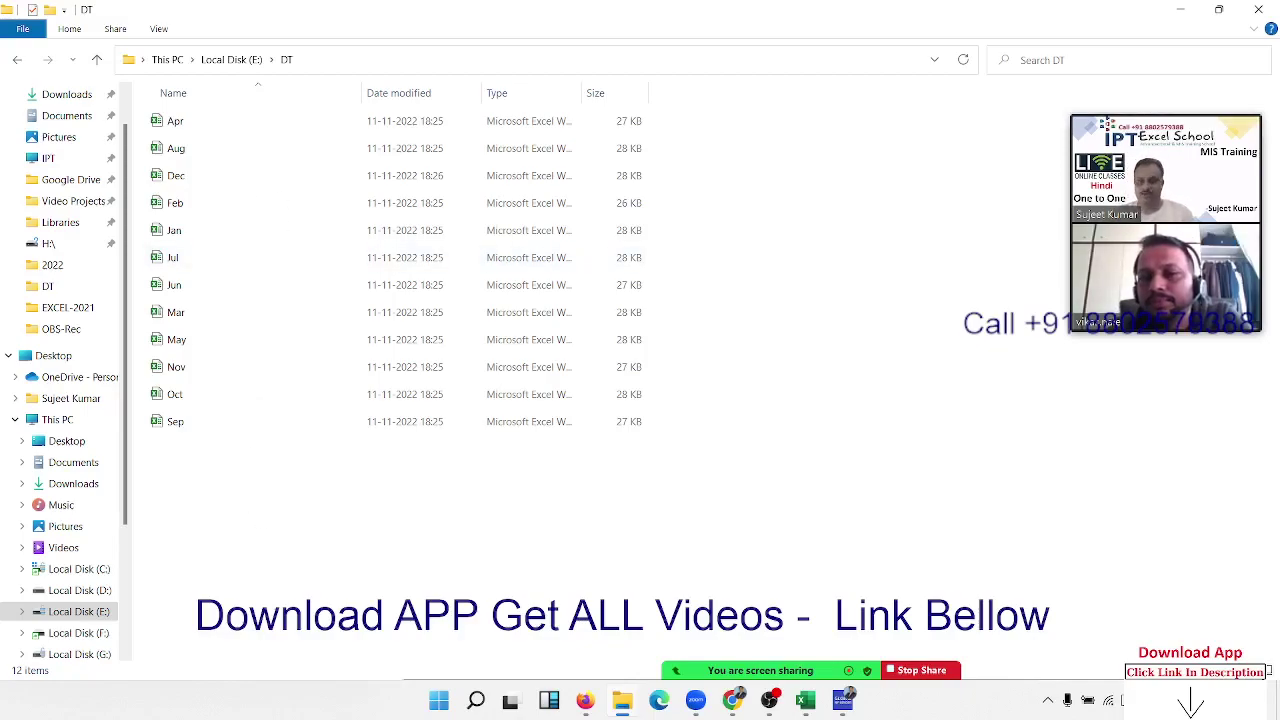
- Close the DT folder, check Book1's column D entries, and return to the Pro_2 code
{"action": "left_click", "coordinate": [1258, 9]}
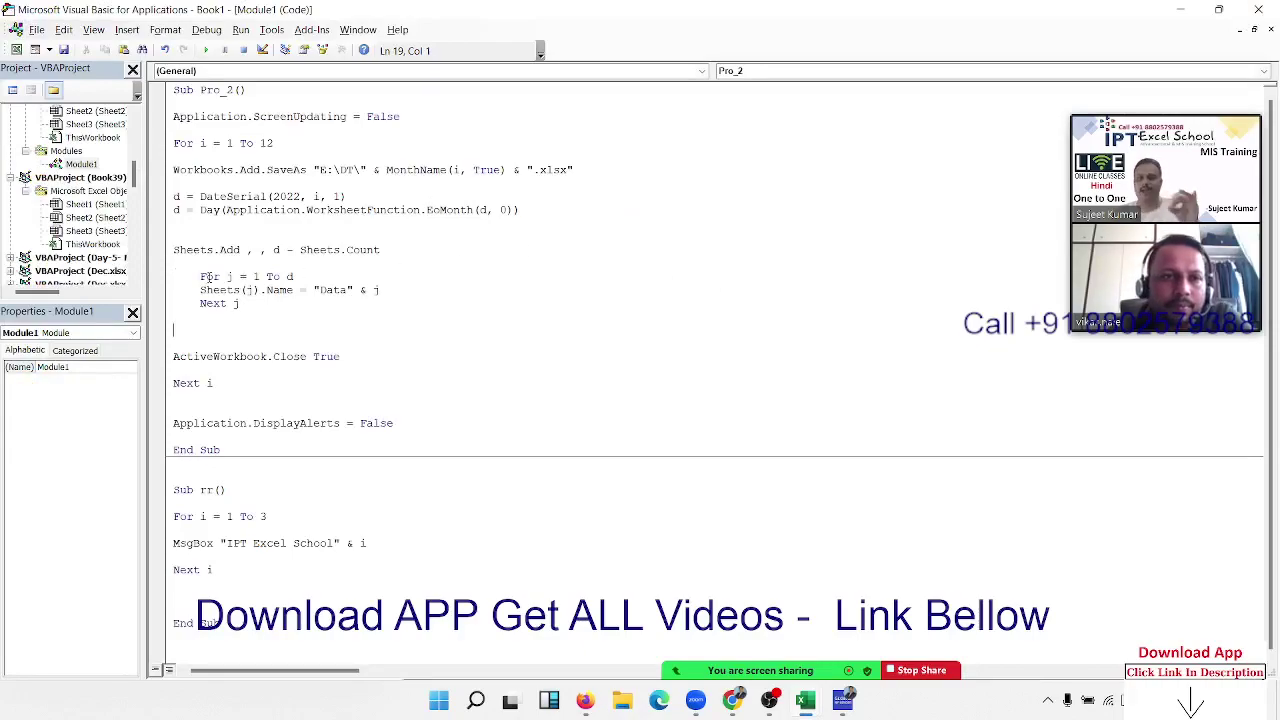
{"action": "left_click_drag", "start_coordinate": [201, 277], "coordinate": [246, 277]}
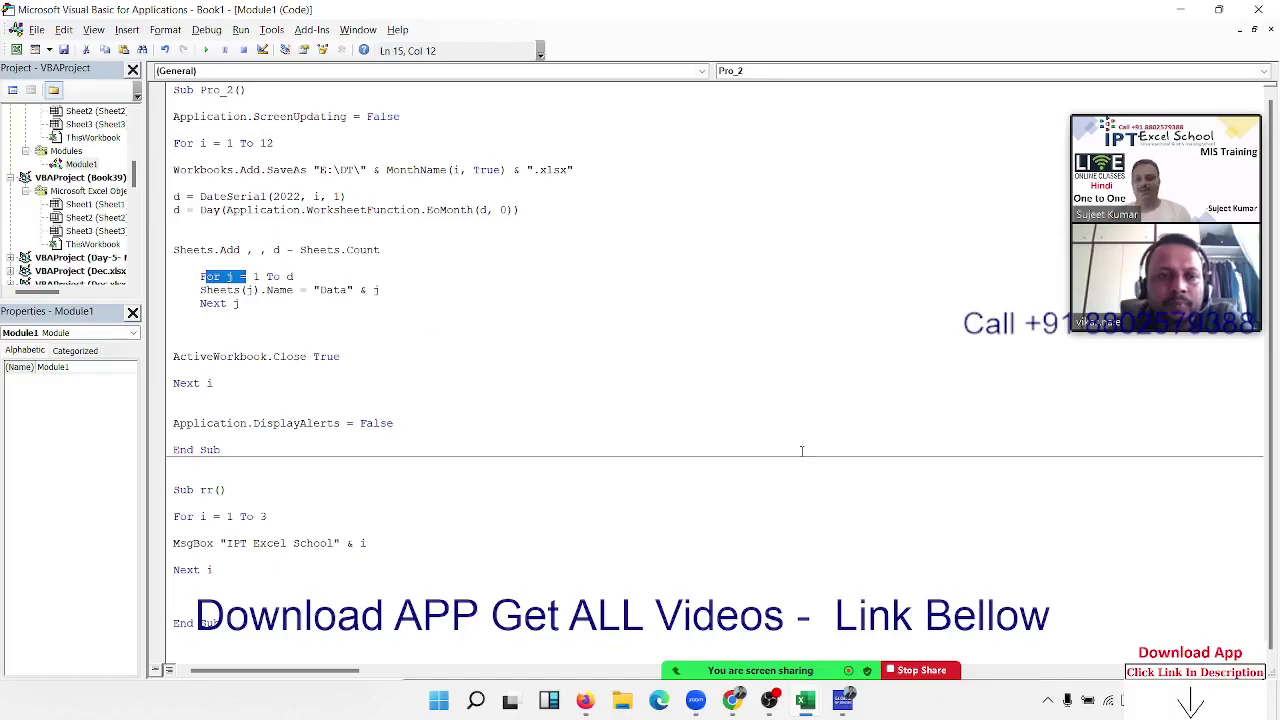
{"action": "mouse_move", "coordinate": [805, 700]}
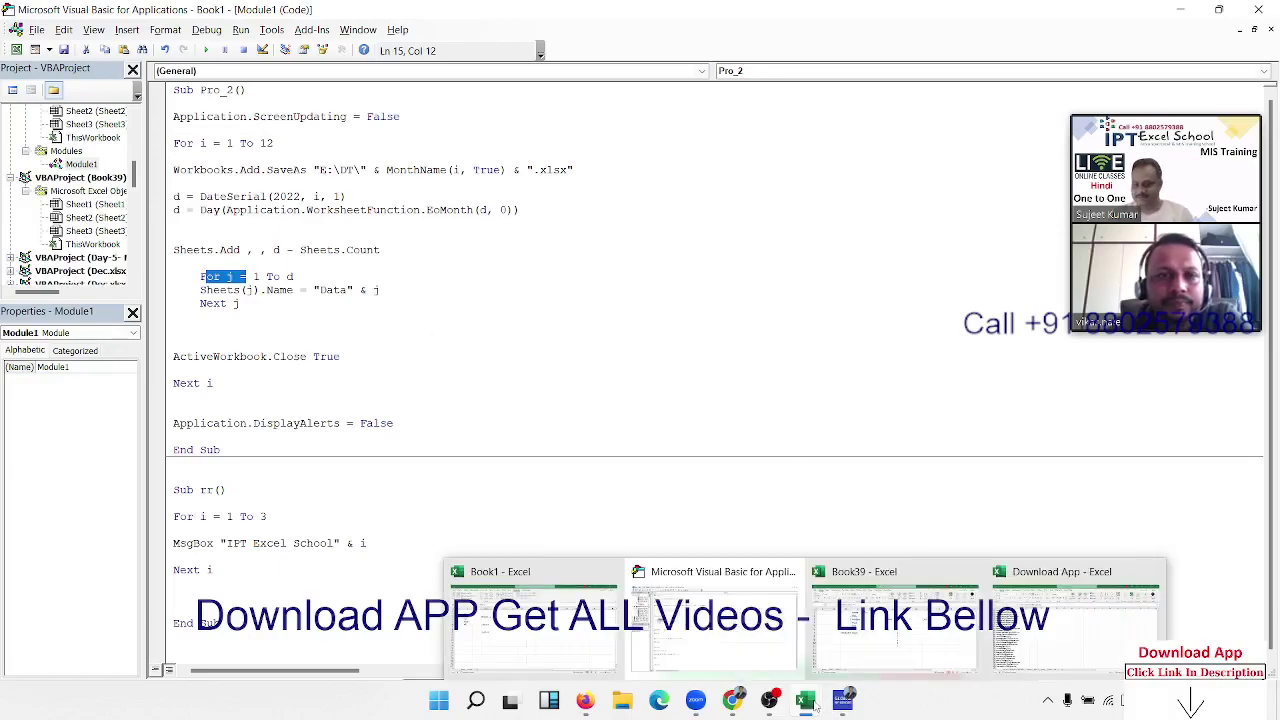
{"action": "left_click", "coordinate": [578, 624]}
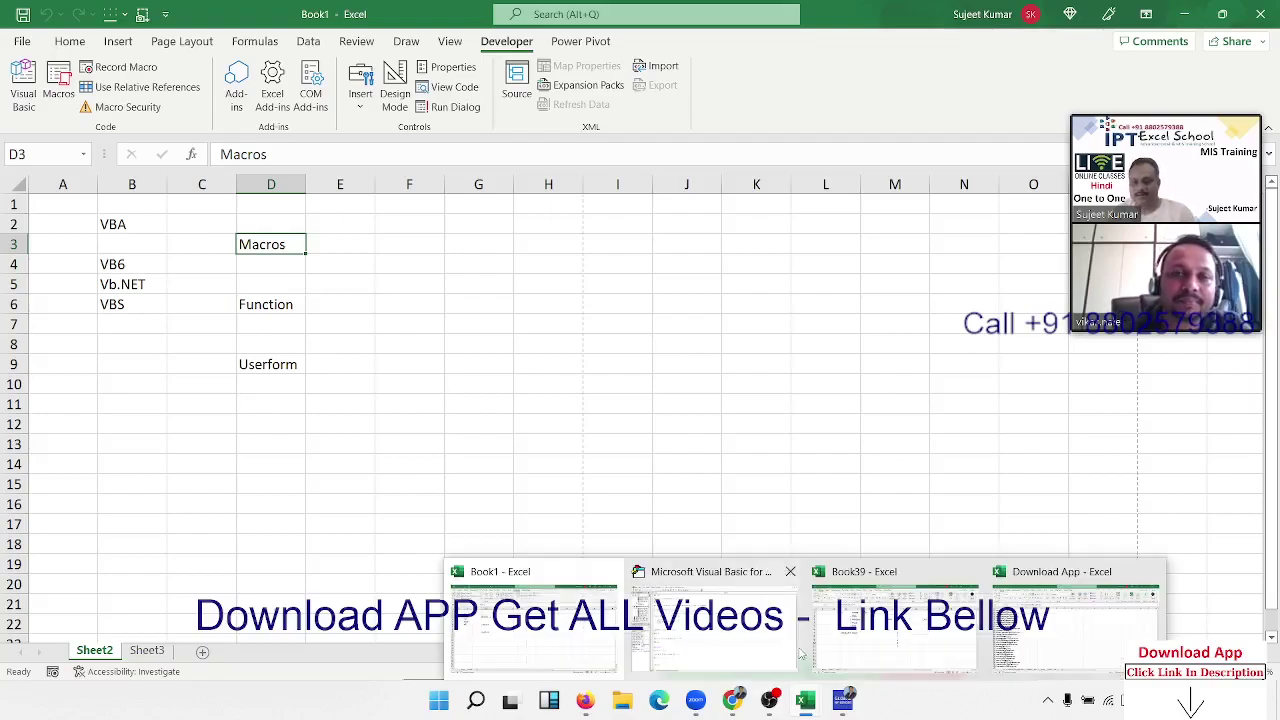
{"action": "left_click", "coordinate": [347, 367]}
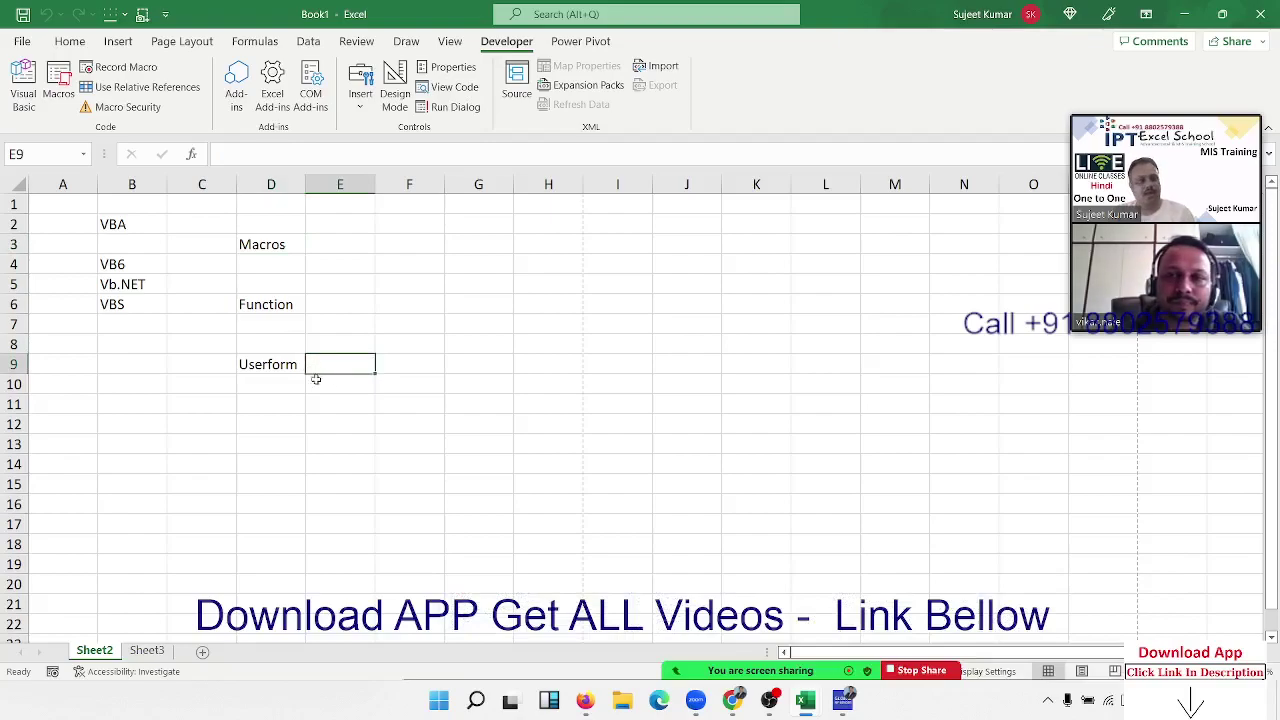
{"action": "left_click_drag", "start_coordinate": [288, 368], "coordinate": [276, 245]}
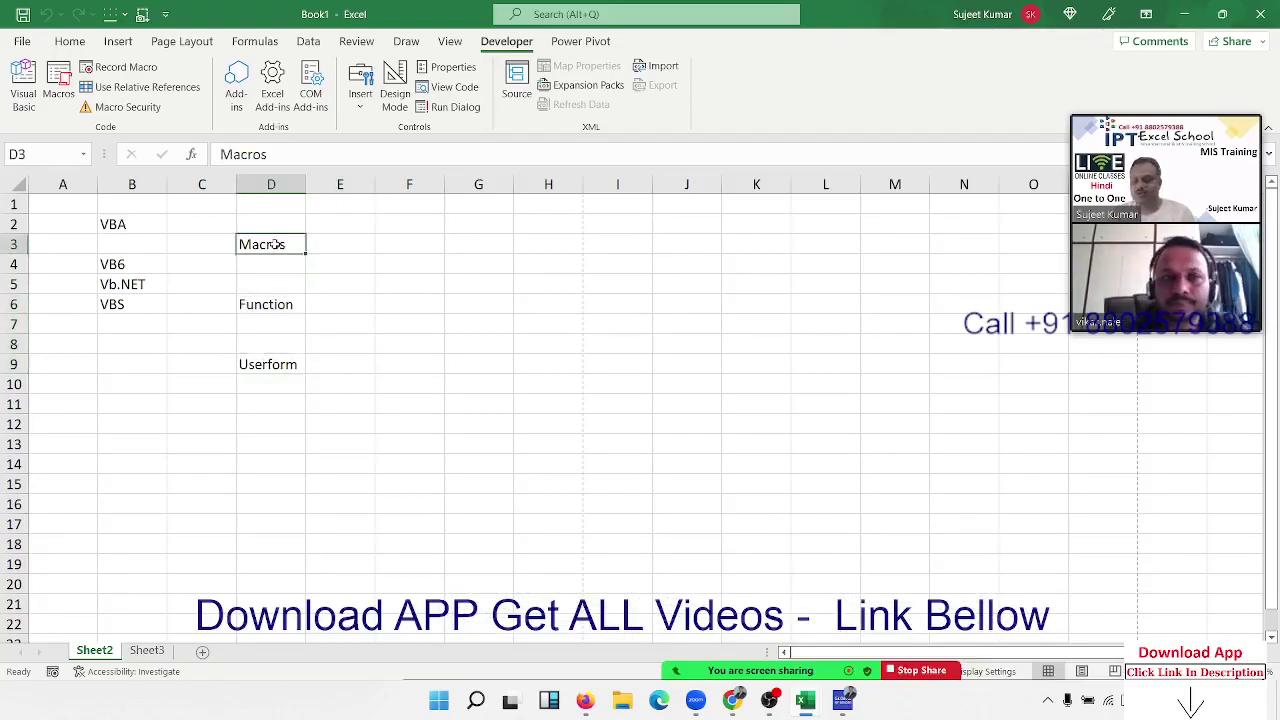
{"action": "mouse_move", "coordinate": [806, 699]}
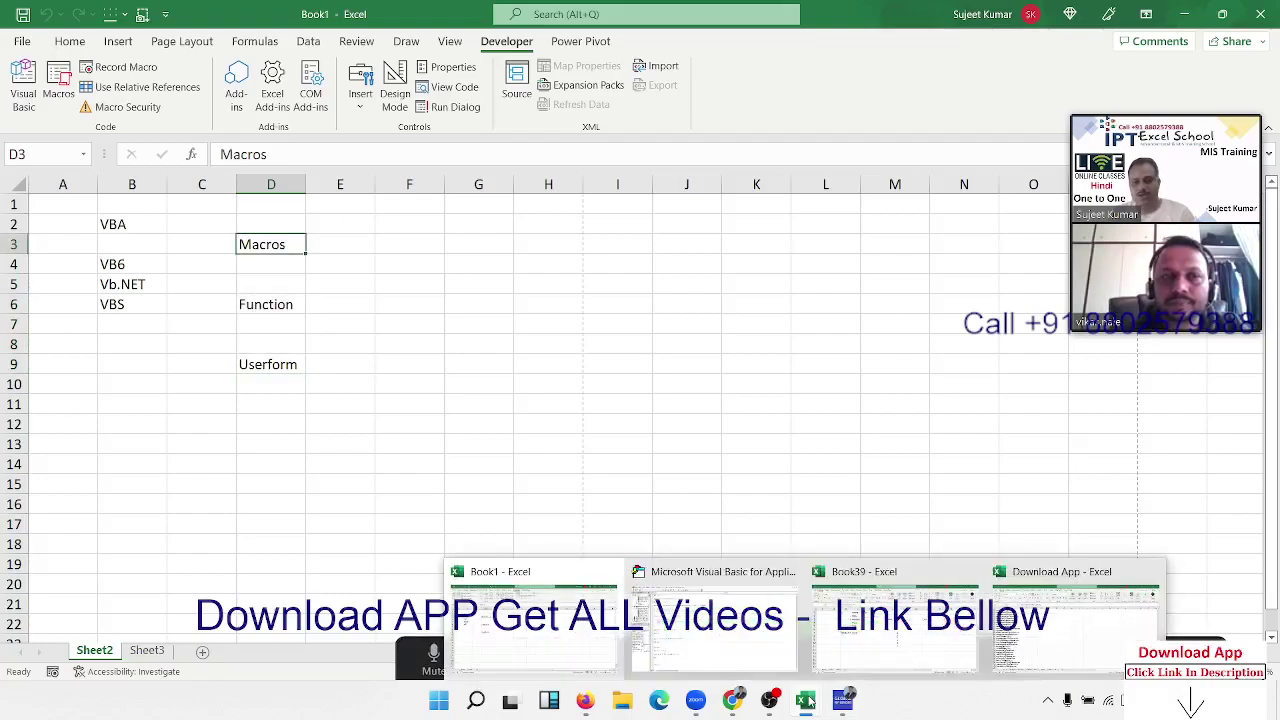
{"action": "left_click", "coordinate": [715, 595]}
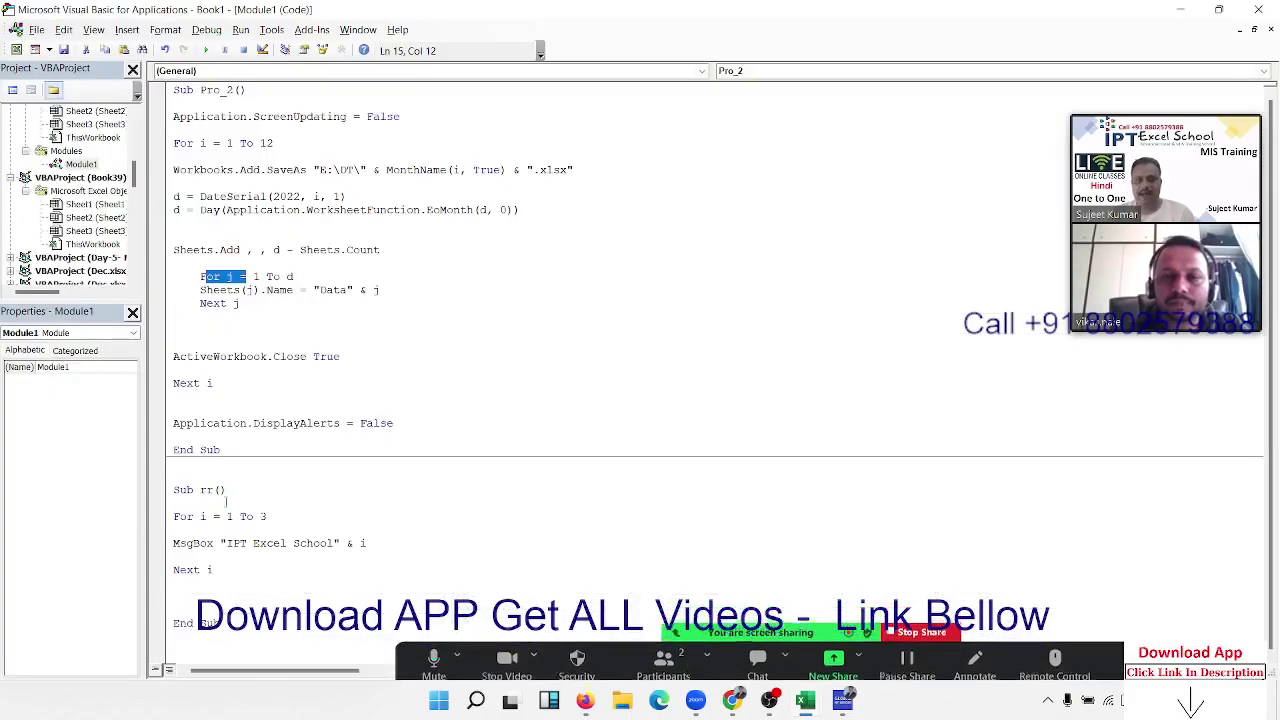
{"action": "left_click_drag", "start_coordinate": [220, 450], "coordinate": [172, 90]}
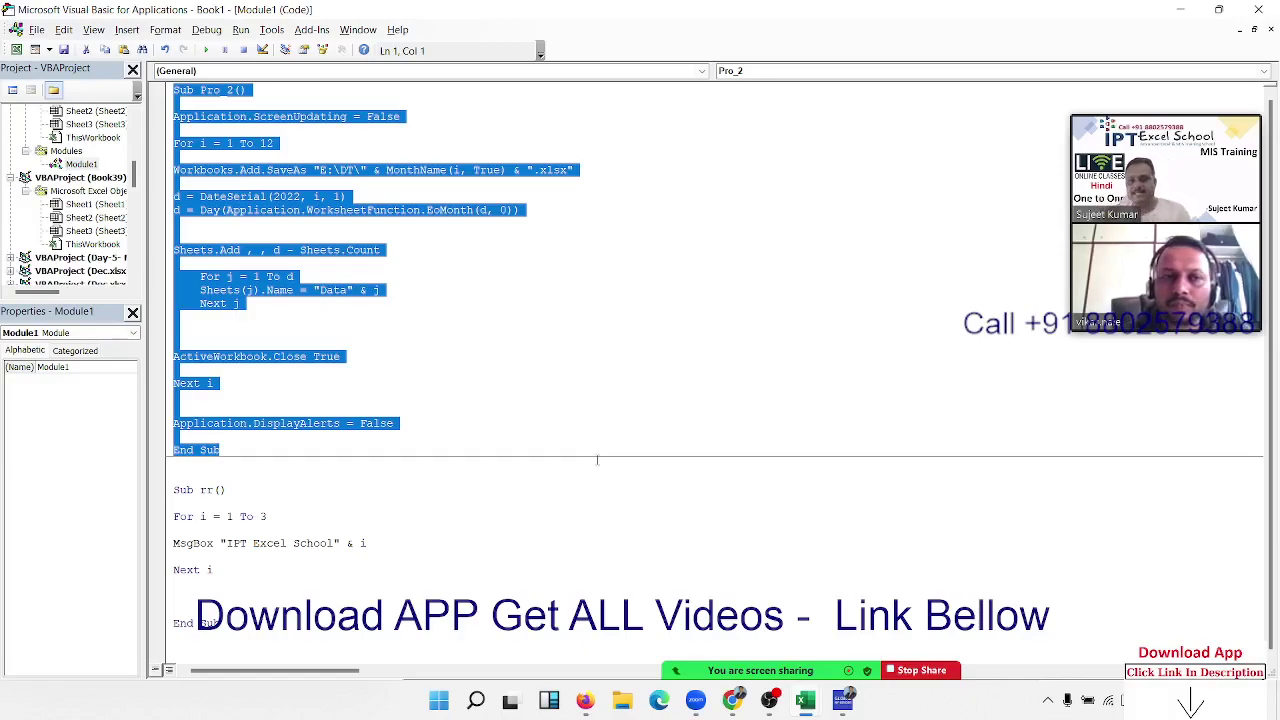
{"action": "left_click", "coordinate": [620, 503]}
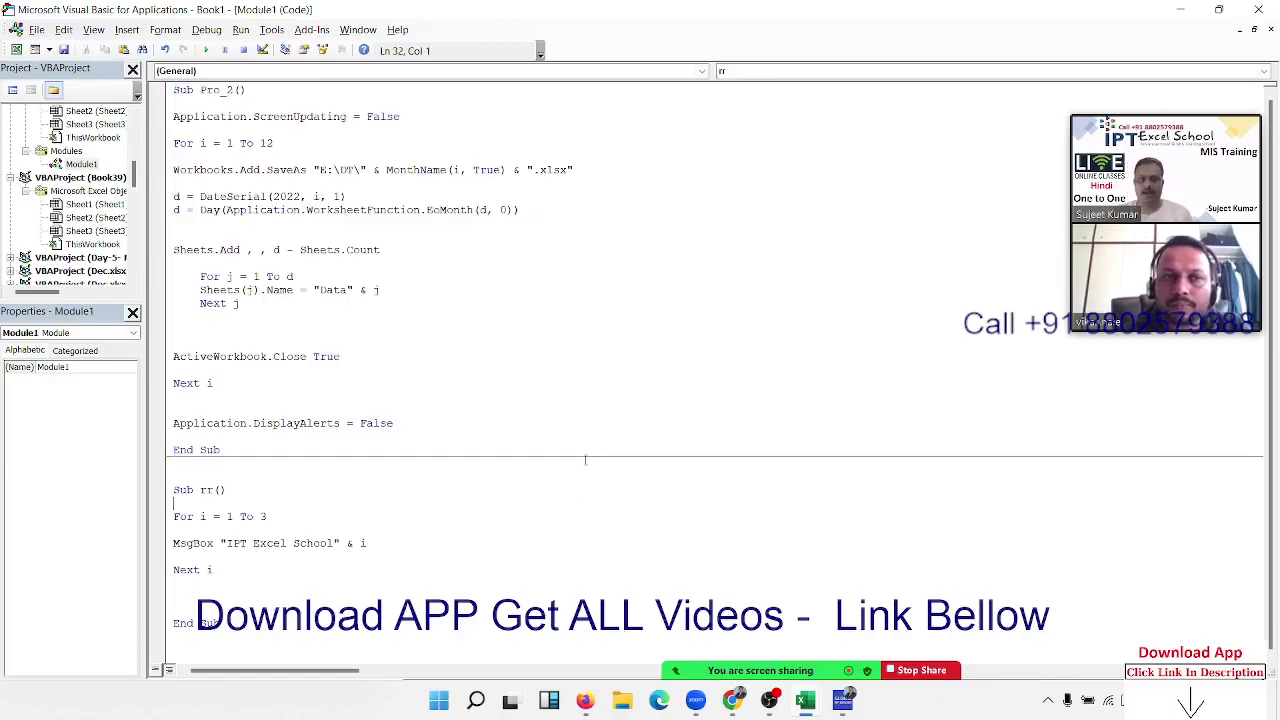
{"action": "left_click_drag", "start_coordinate": [200, 170], "coordinate": [360, 170]}
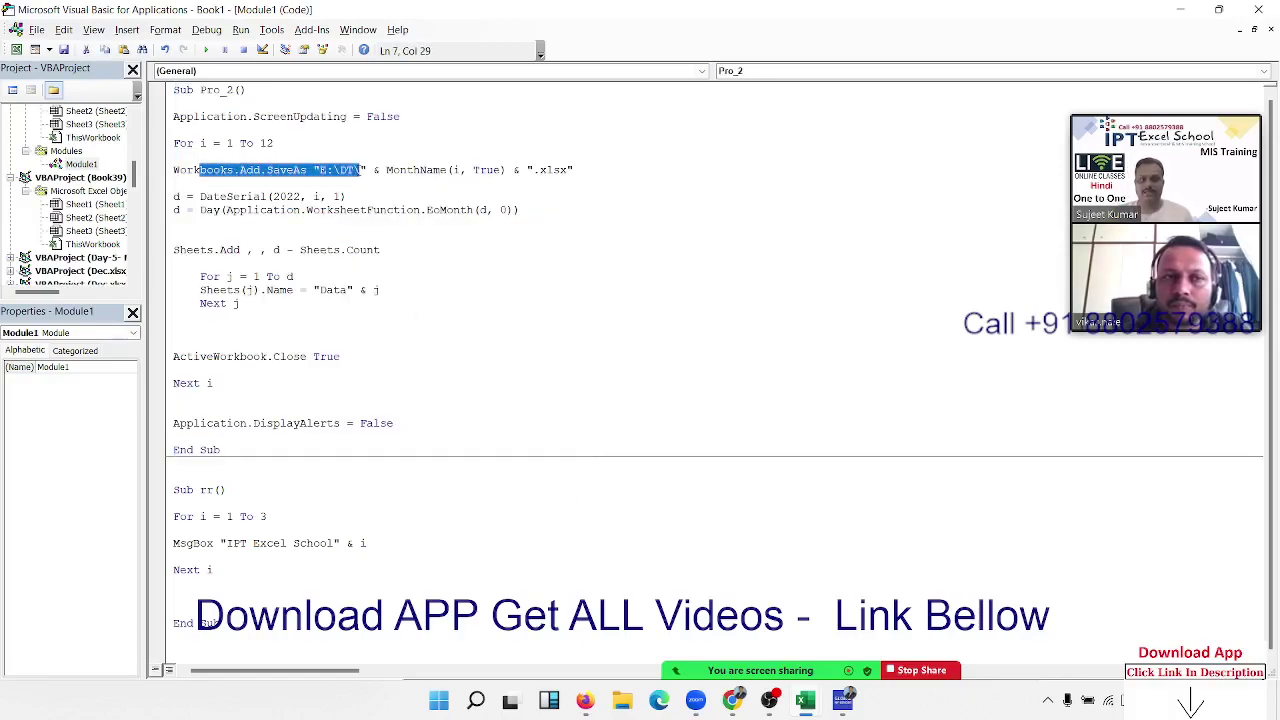
{"action": "left_click", "coordinate": [226, 143]}
{"action": "mouse_move", "coordinate": [444, 170]}
{"action": "left_mouse_down"}
{"action": "mouse_move", "coordinate": [516, 170]}
{"action": "mouse_move", "coordinate": [173, 158]}
{"action": "left_mouse_up"}
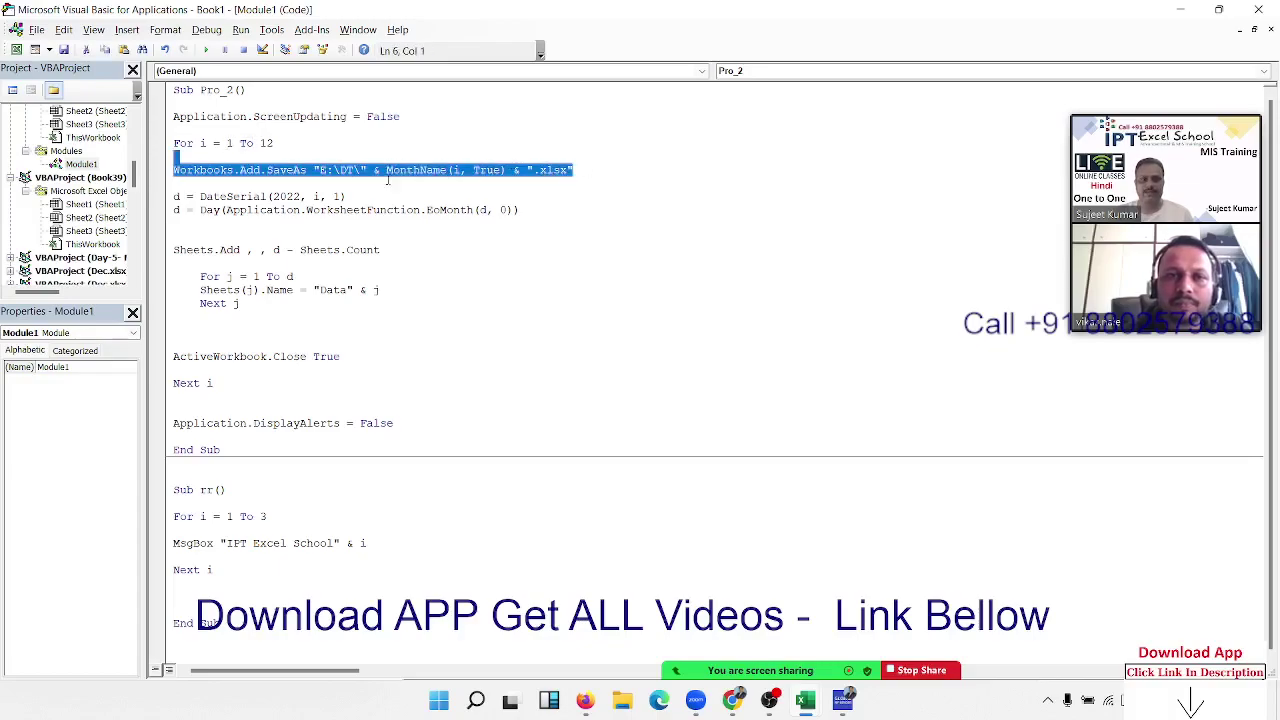
{"action": "mouse_move", "coordinate": [228, 196]}
{"action": "left_mouse_down"}
{"action": "mouse_move", "coordinate": [352, 196]}
{"action": "mouse_move", "coordinate": [395, 211]}
{"action": "left_mouse_up"}
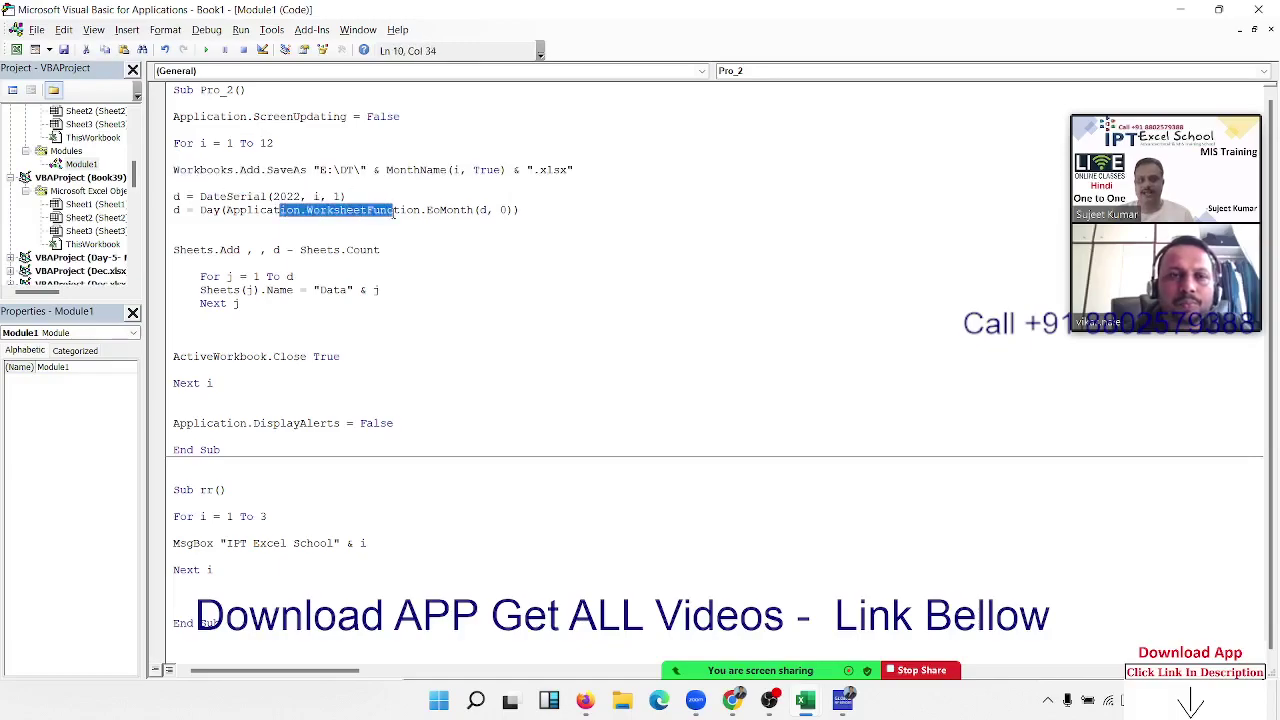
{"action": "double_click", "coordinate": [210, 210]}
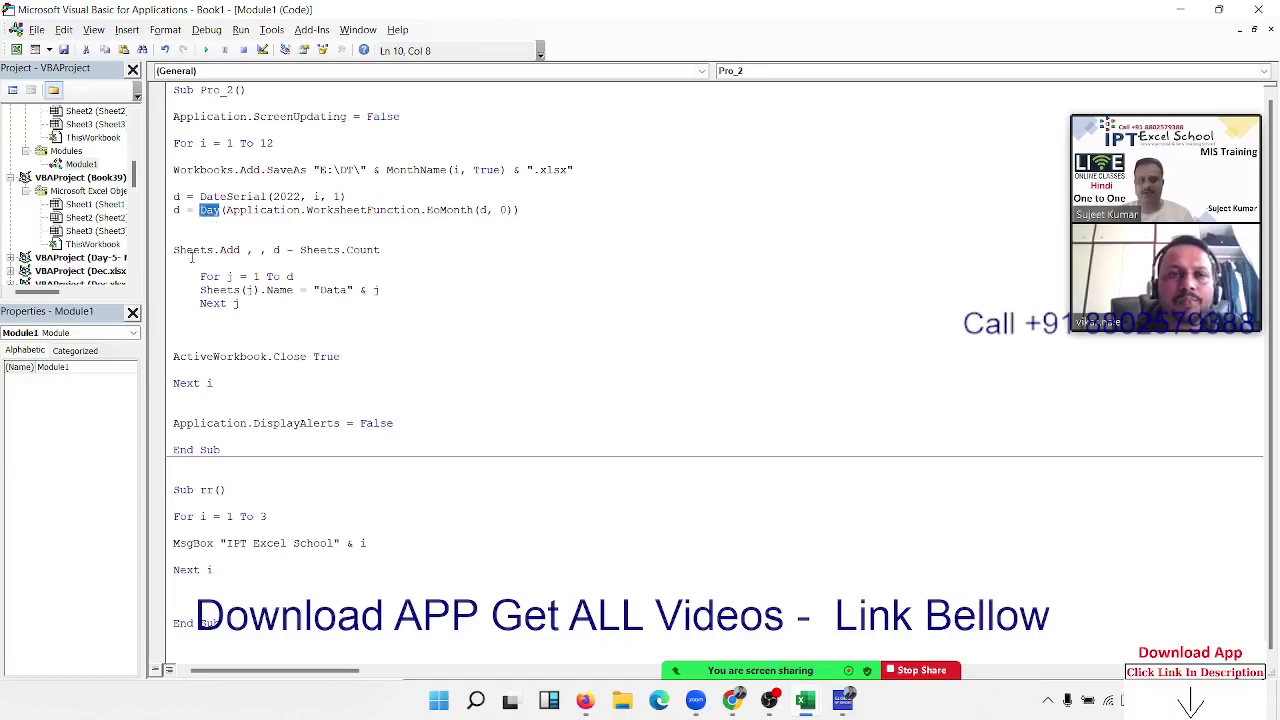
{"action": "left_click", "coordinate": [196, 258]}
{"action": "double_click", "coordinate": [277, 249]}
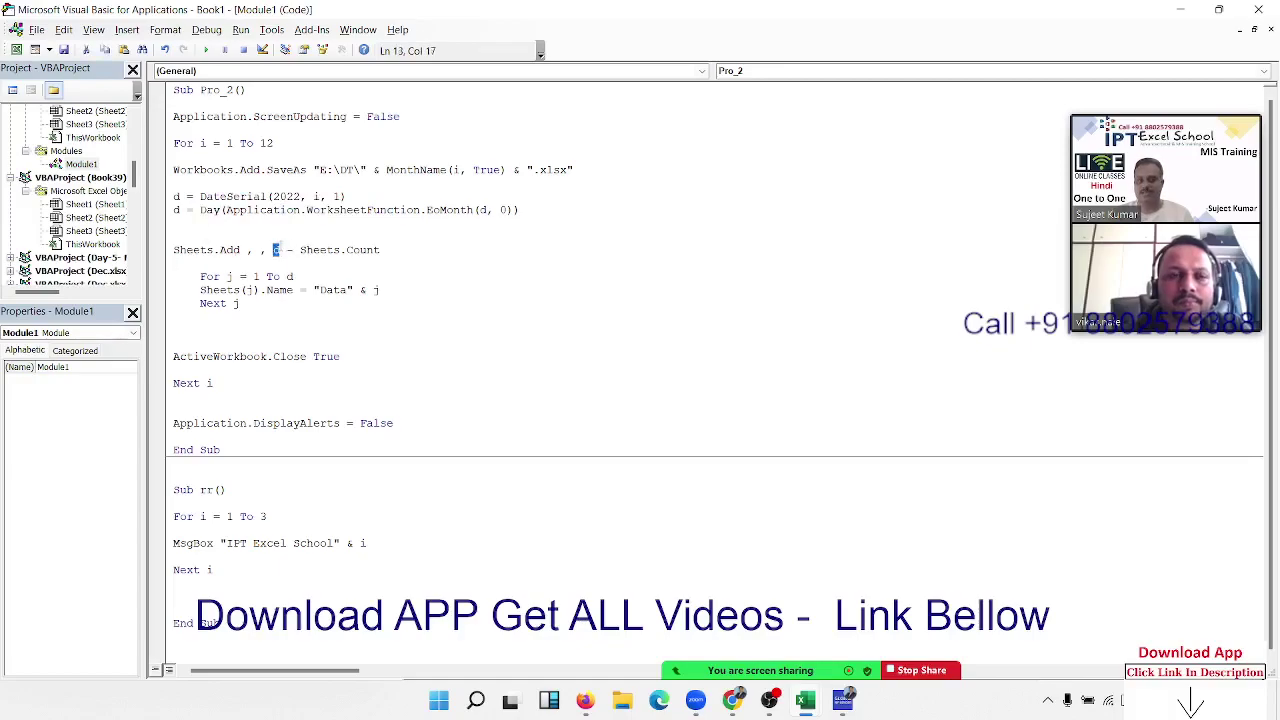
{"action": "left_click_drag", "start_coordinate": [300, 249], "coordinate": [410, 253]}
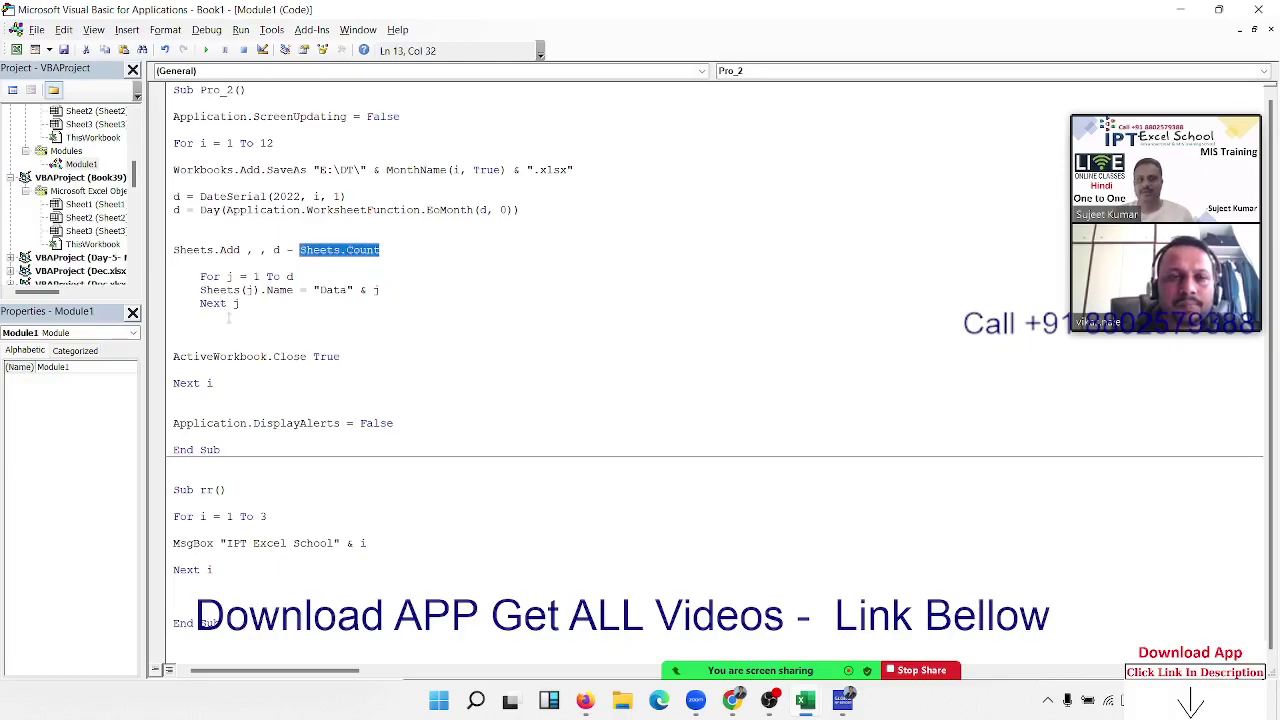
{"action": "left_click", "coordinate": [229, 318]}
{"action": "key", "text": "shift+Up"}
{"action": "key", "text": "shift+Up"}
{"action": "key", "text": "shift+Up"}
{"action": "left_click", "coordinate": [229, 318]}
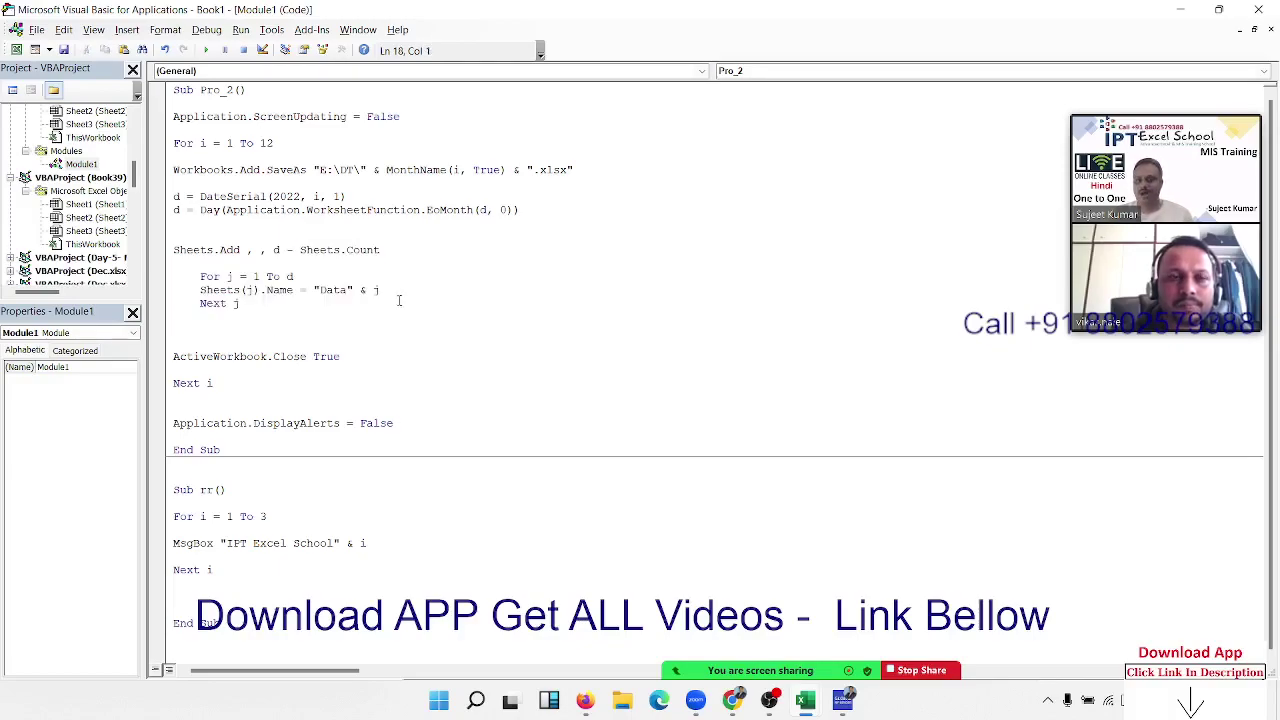
{"action": "left_click_drag", "start_coordinate": [399, 300], "coordinate": [316, 292]}
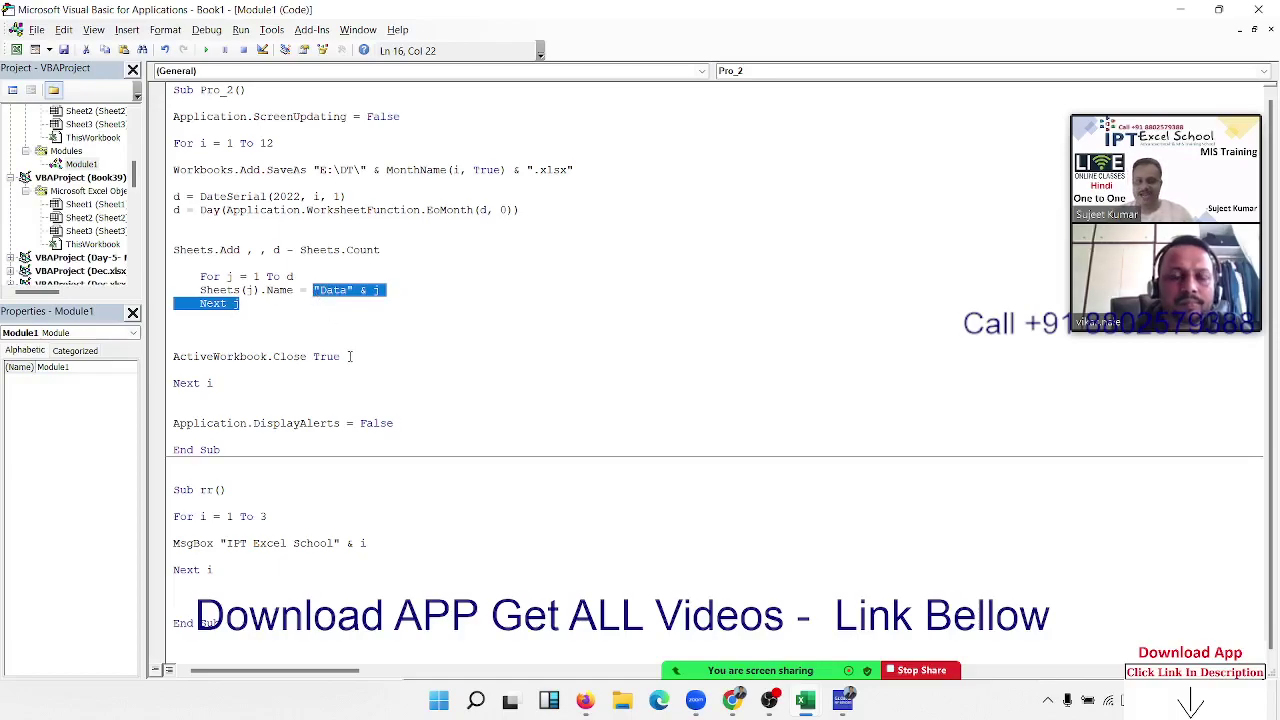
{"action": "left_click_drag", "start_coordinate": [341, 357], "coordinate": [176, 328]}
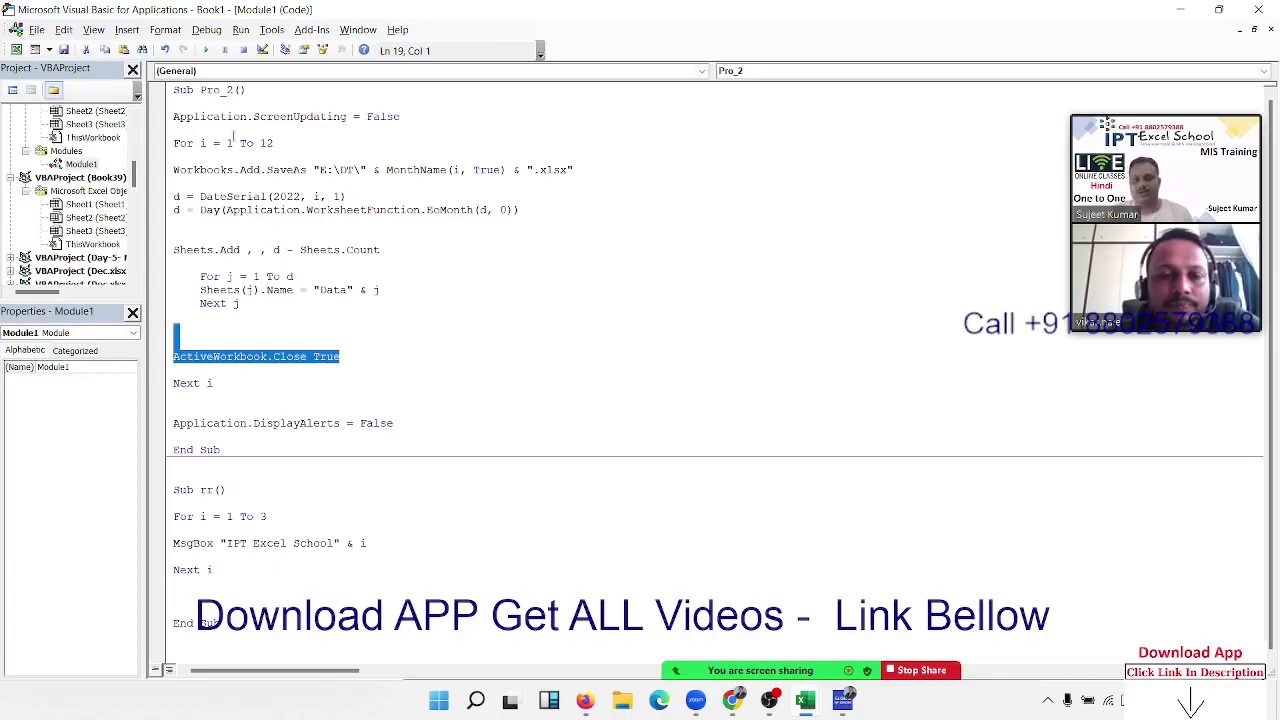
{"action": "left_click_drag", "start_coordinate": [174, 170], "coordinate": [294, 170]}
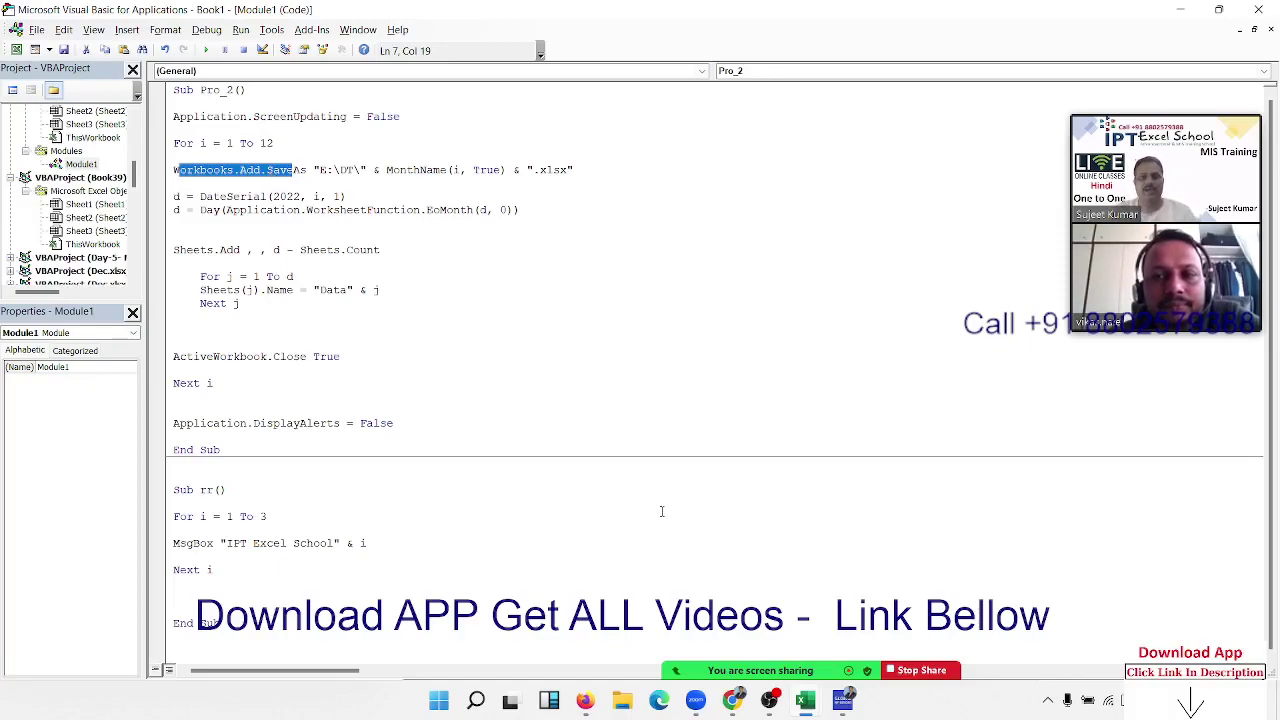
{"action": "mouse_move", "coordinate": [226, 450]}
{"action": "left_mouse_down"}
{"action": "mouse_move", "coordinate": [151, 137]}
{"action": "mouse_move", "coordinate": [158, 92]}
{"action": "left_mouse_up"}
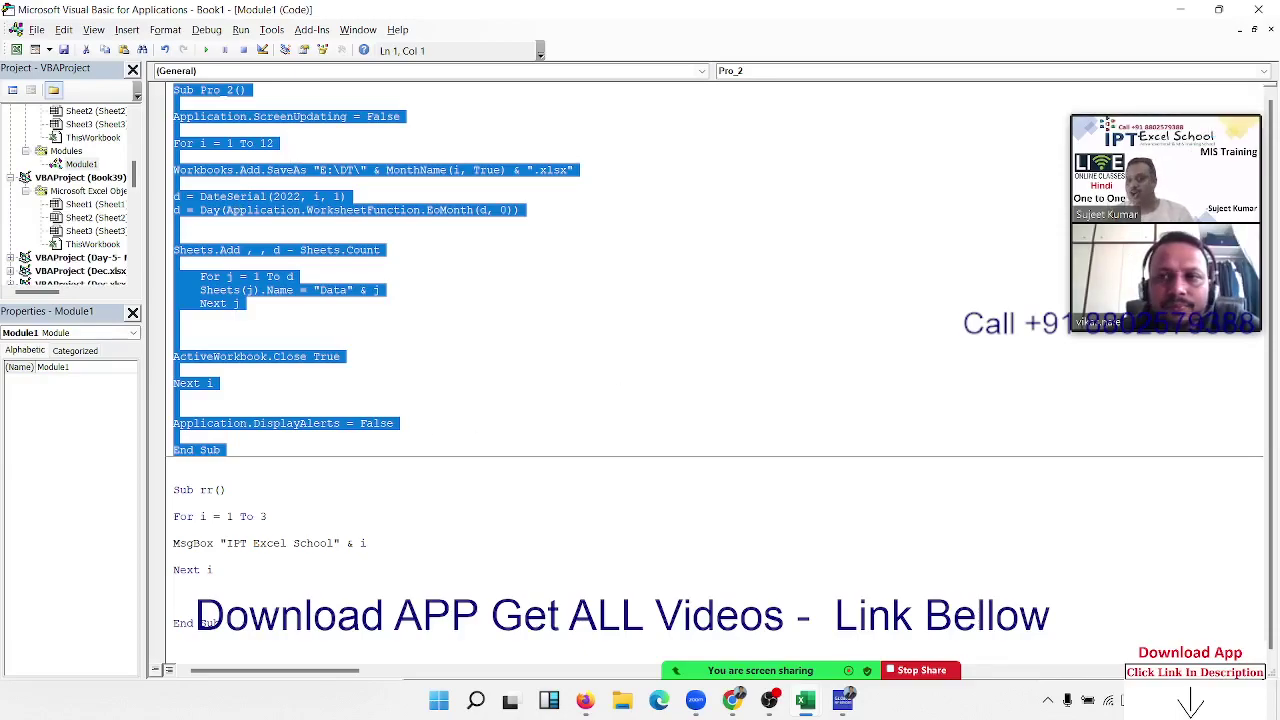
- Return to the Excel sheet and enter a full name in H3
{"action": "left_click", "coordinate": [1181, 9]}
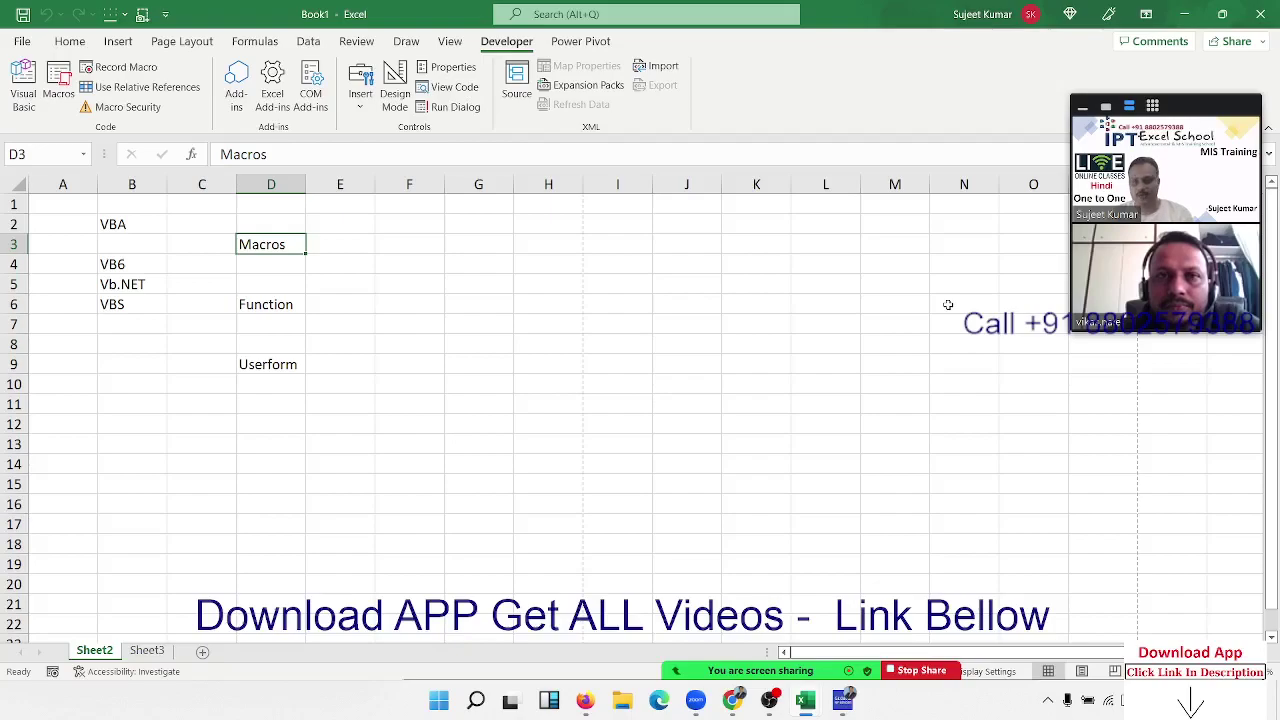
{"action": "left_click", "coordinate": [553, 250]}
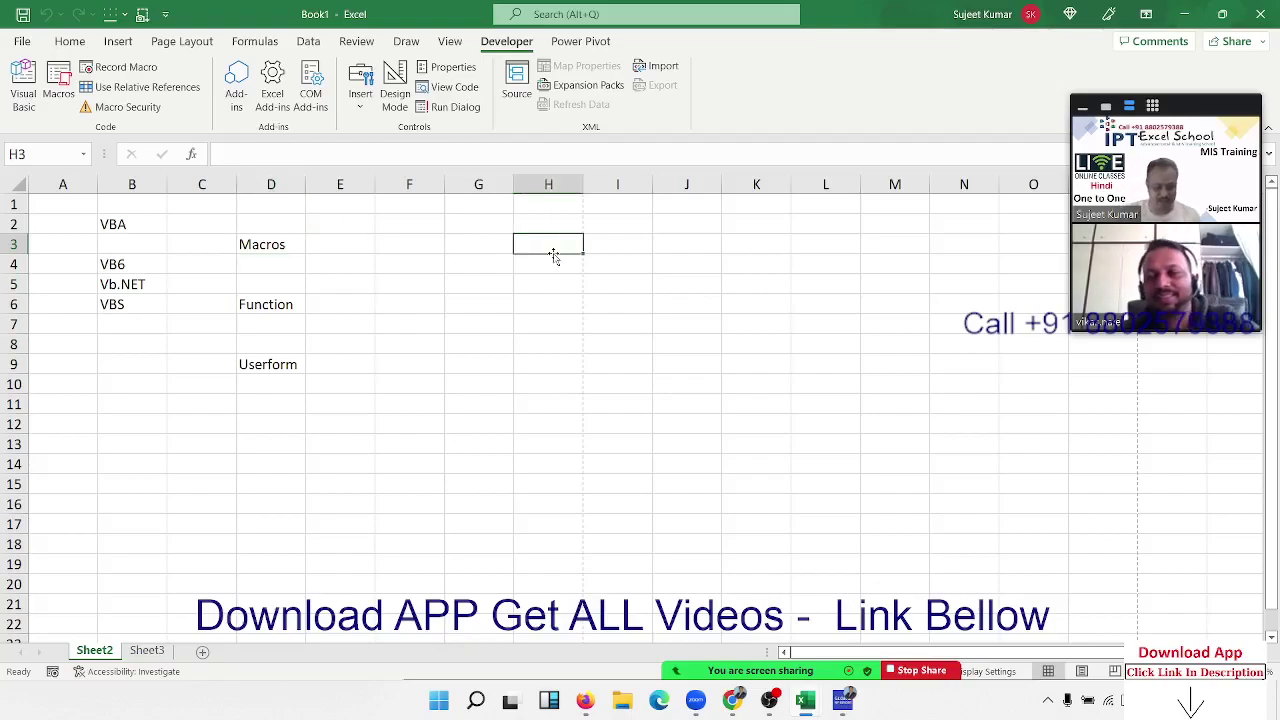
{"action": "type", "text": "Sujeet"}
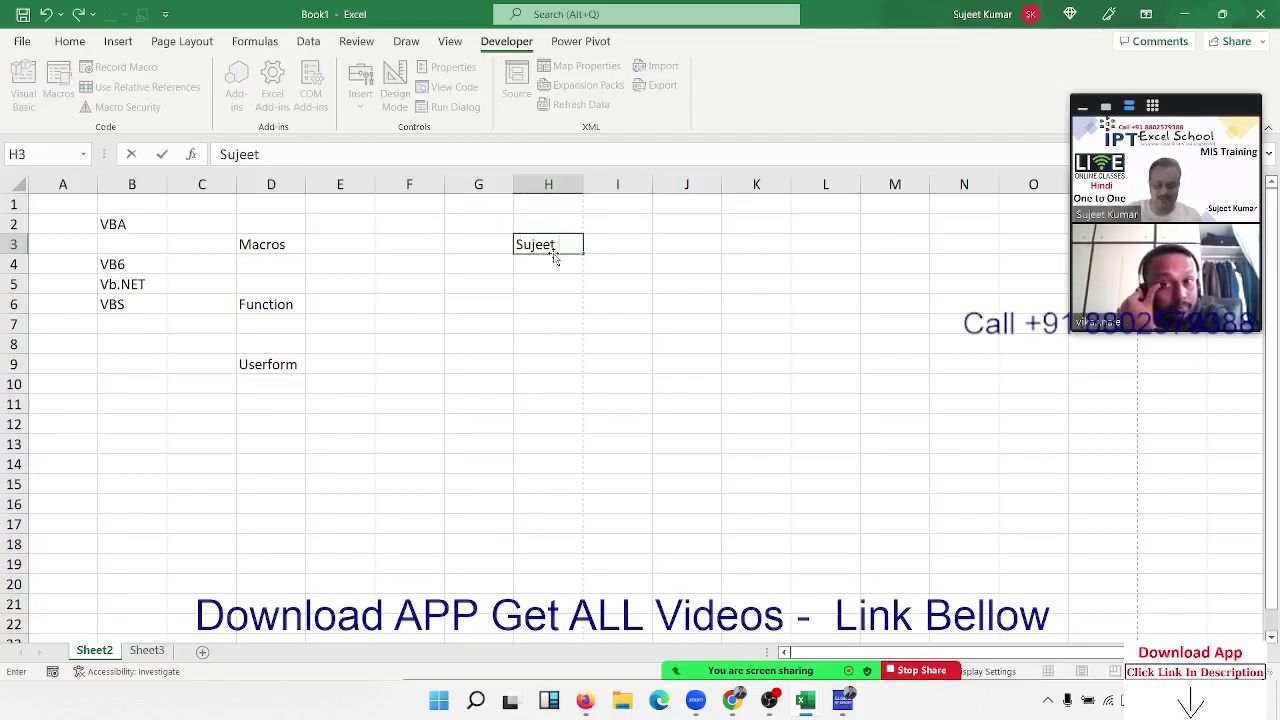
{"action": "type", "text": " Kumar"}
{"action": "key", "text": "Tab"}
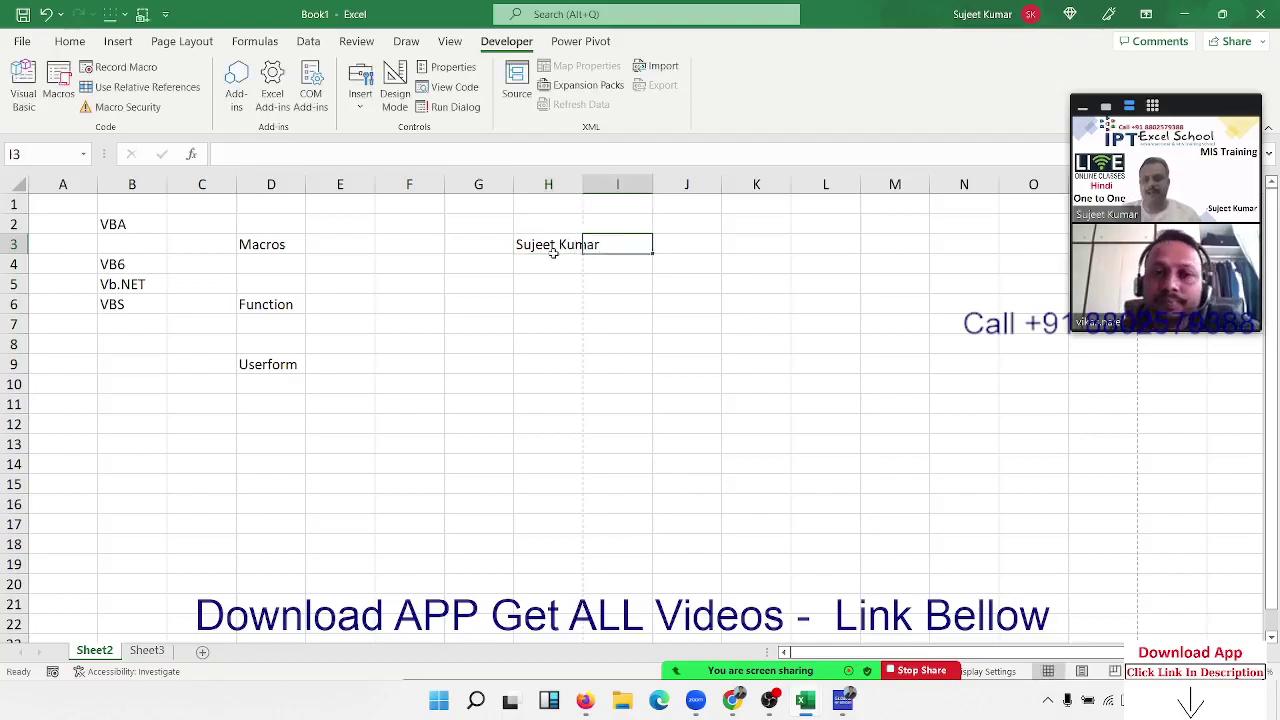
- Add headers F and L in J2:K2 with the first and last names in J3:K3
{"action": "key", "text": "Right"}
{"action": "key", "text": "Up"}
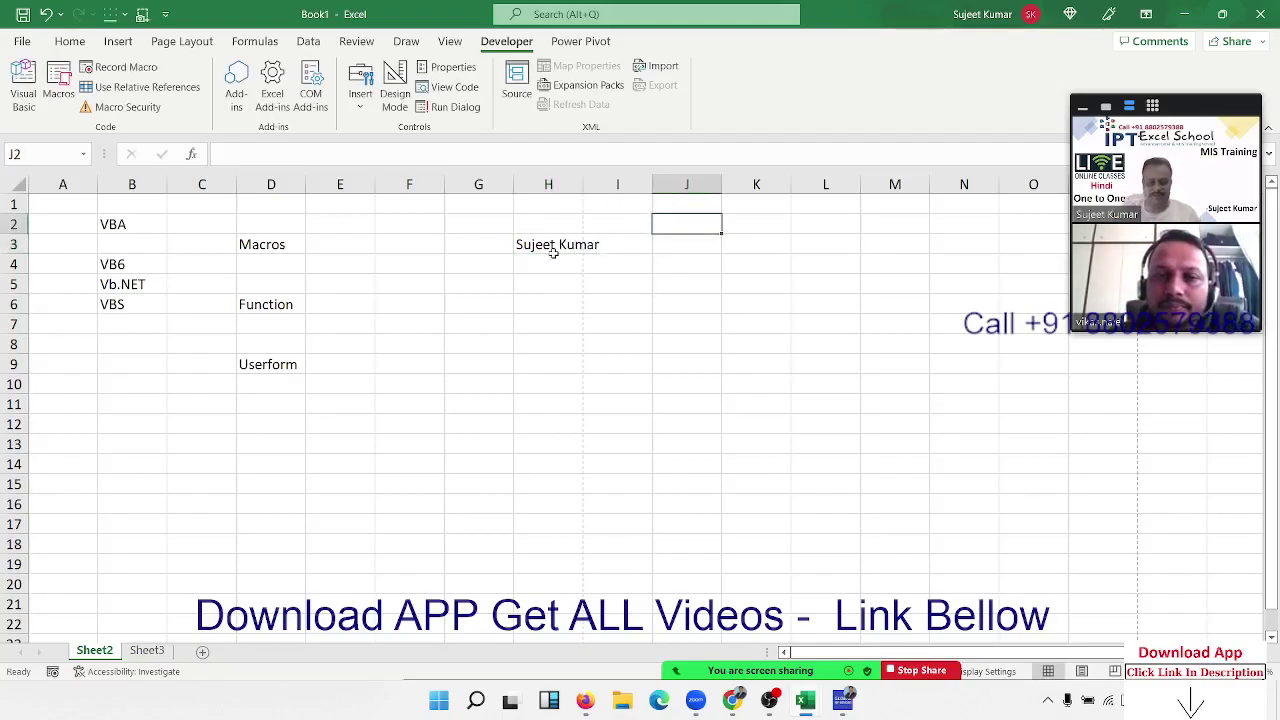
{"action": "type", "text": "F"}
{"action": "key", "text": "Tab"}
{"action": "type", "text": "L"}
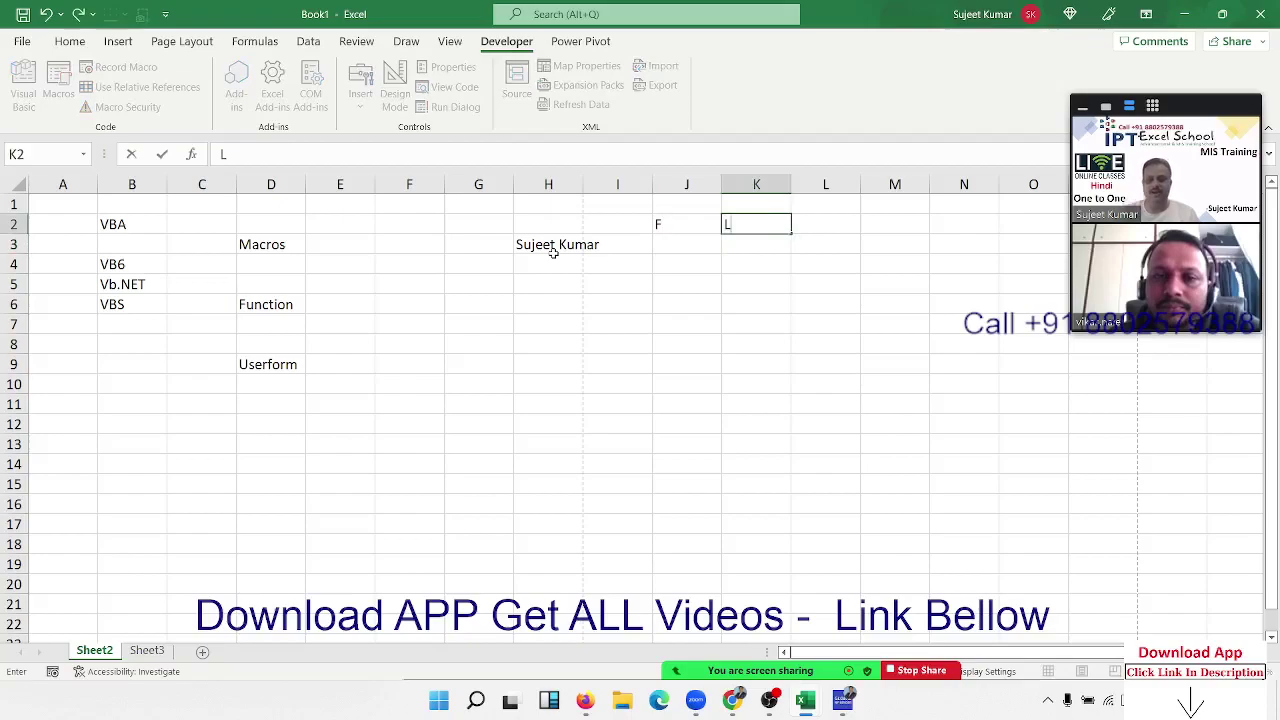
{"action": "key", "text": "Return"}
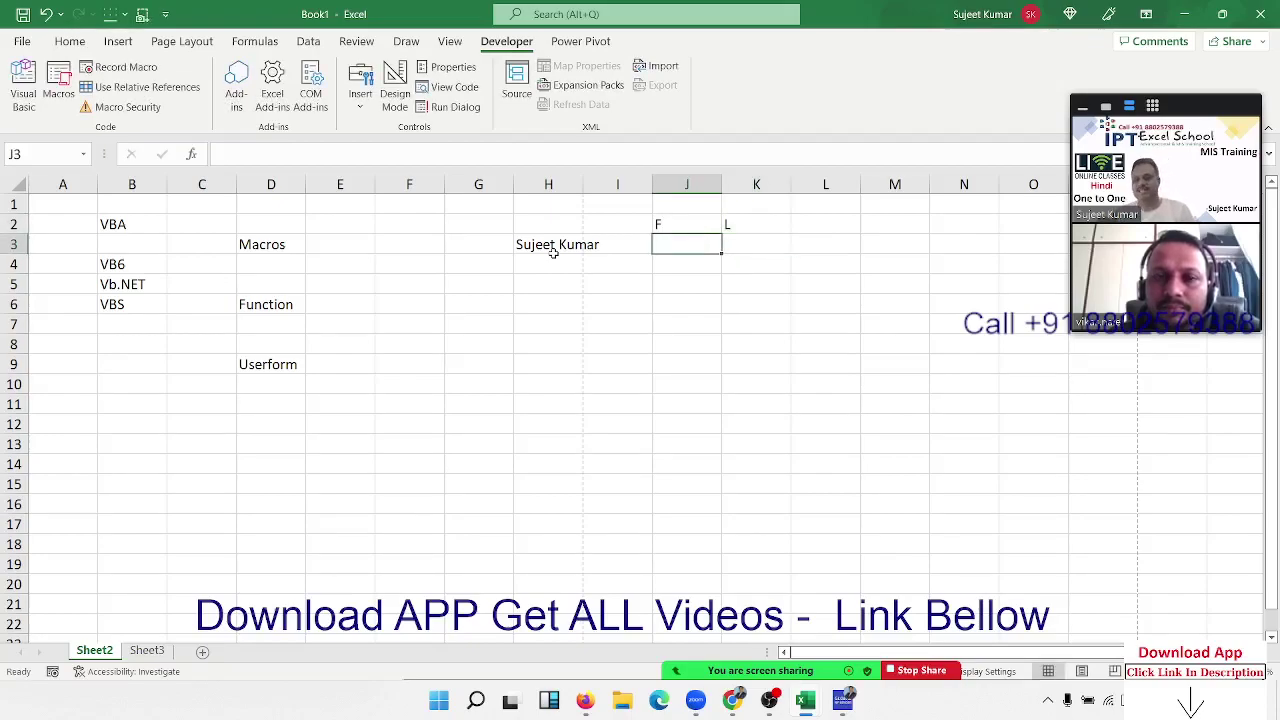
{"action": "type", "text": "Suje"}
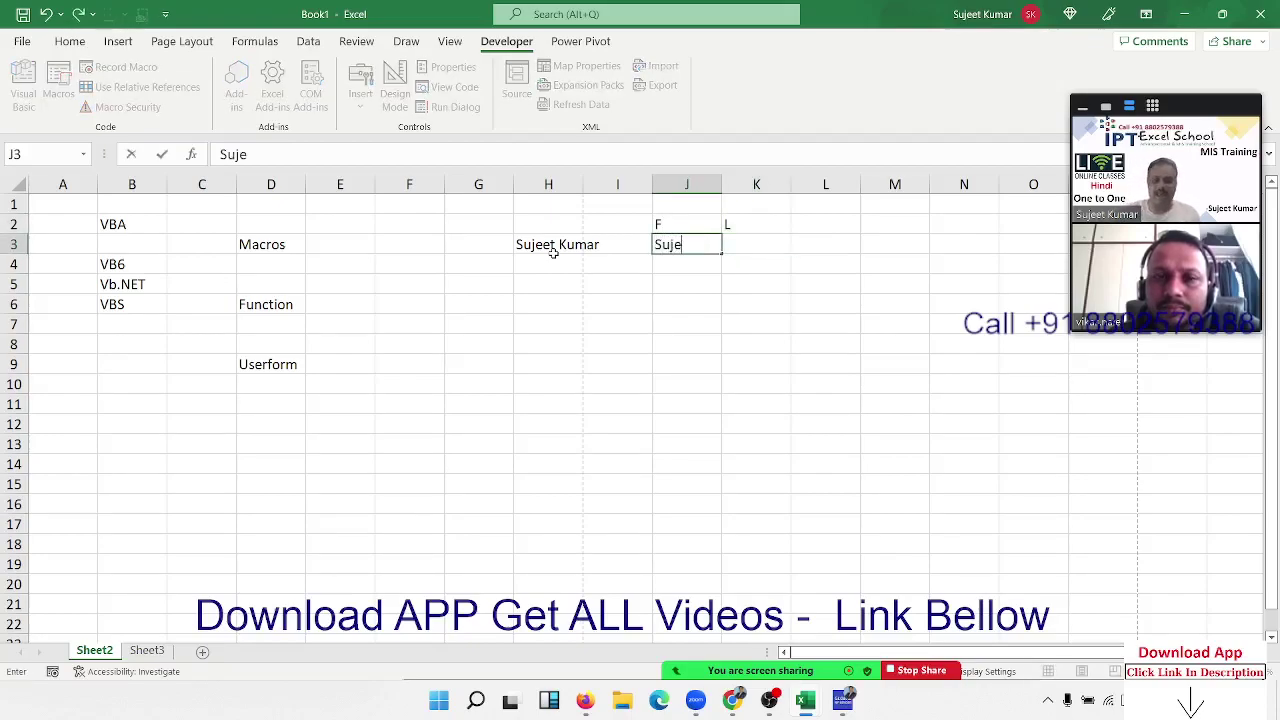
{"action": "type", "text": "et"}
{"action": "key", "text": "Tab"}
{"action": "type", "text": "Kuma"}
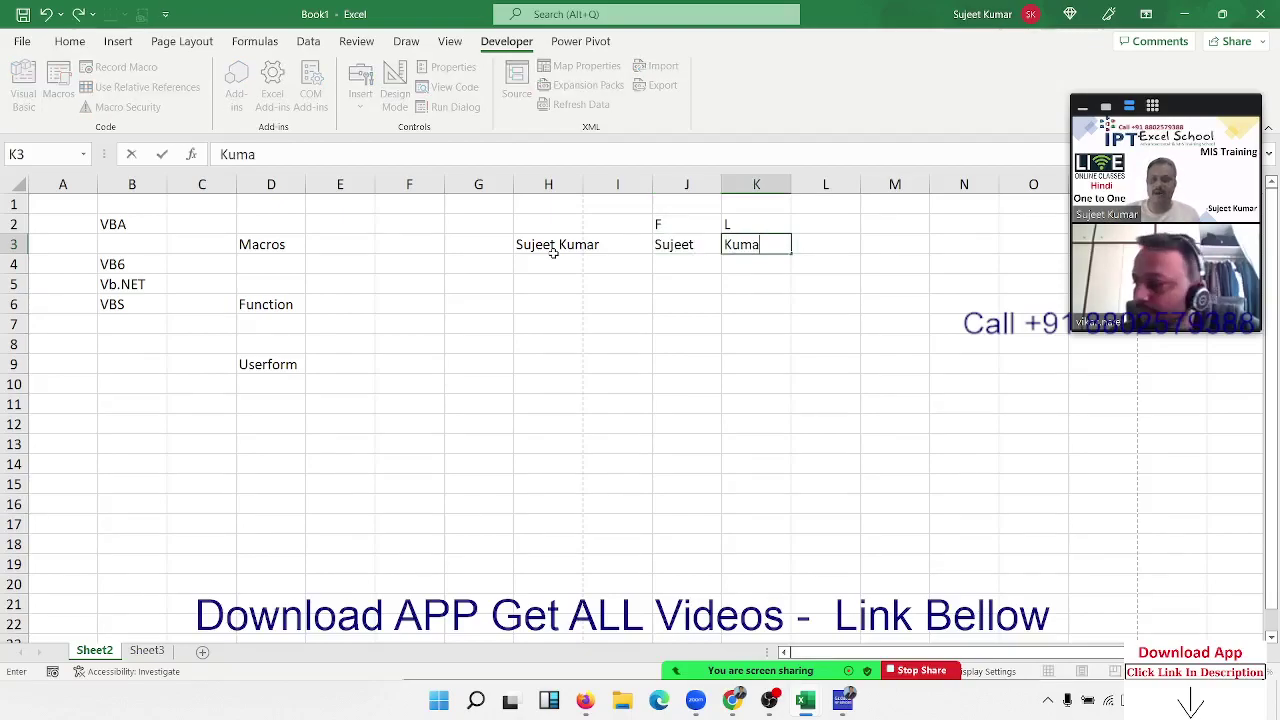
{"action": "type", "text": "r"}
{"action": "key", "text": "Return"}
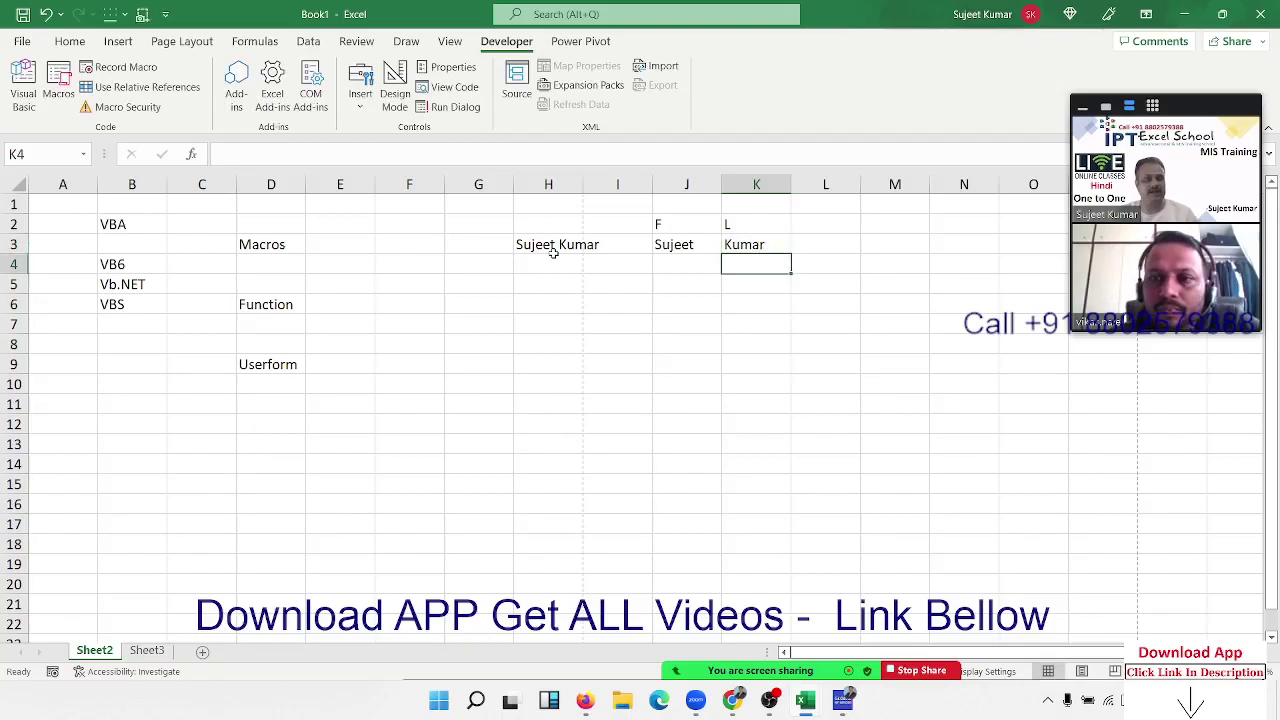
- Enter the first and last names joined in lowercase in H5
{"action": "key", "text": "Left"}
{"action": "key", "text": "Left"}
{"action": "key", "text": "Left"}
{"action": "key", "text": "Down"}
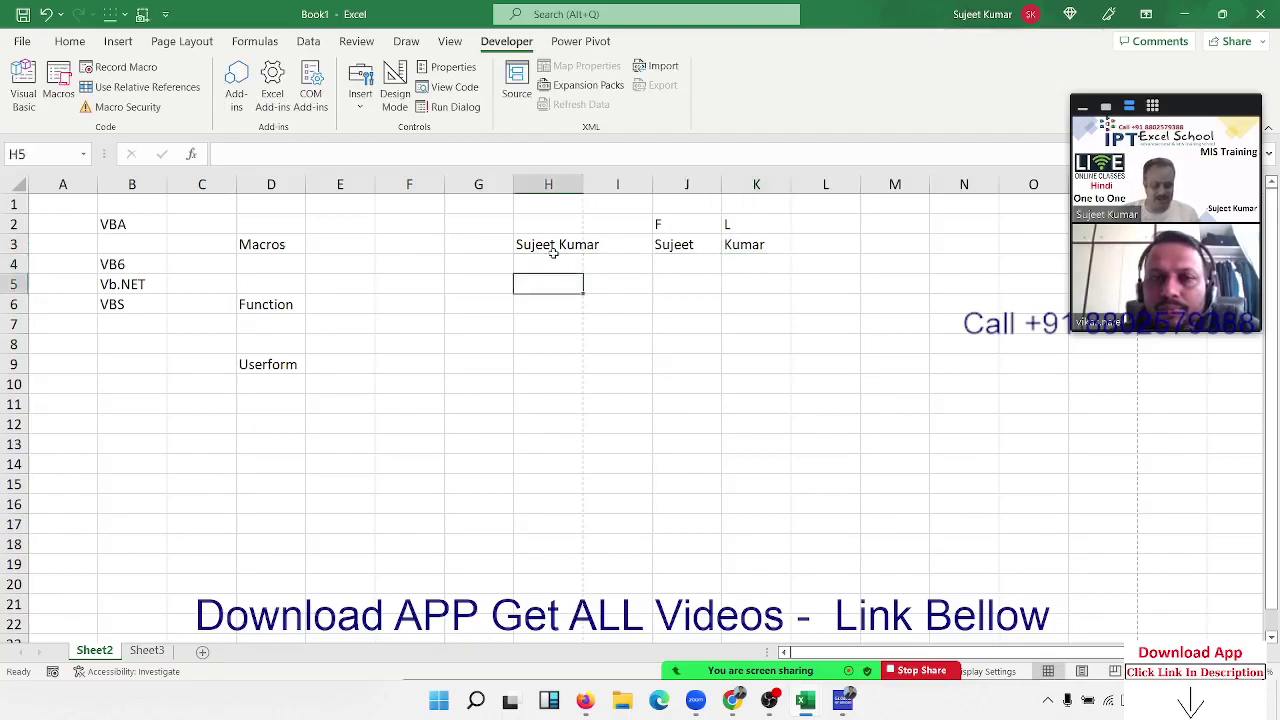
{"action": "type", "text": "sujeetku"}
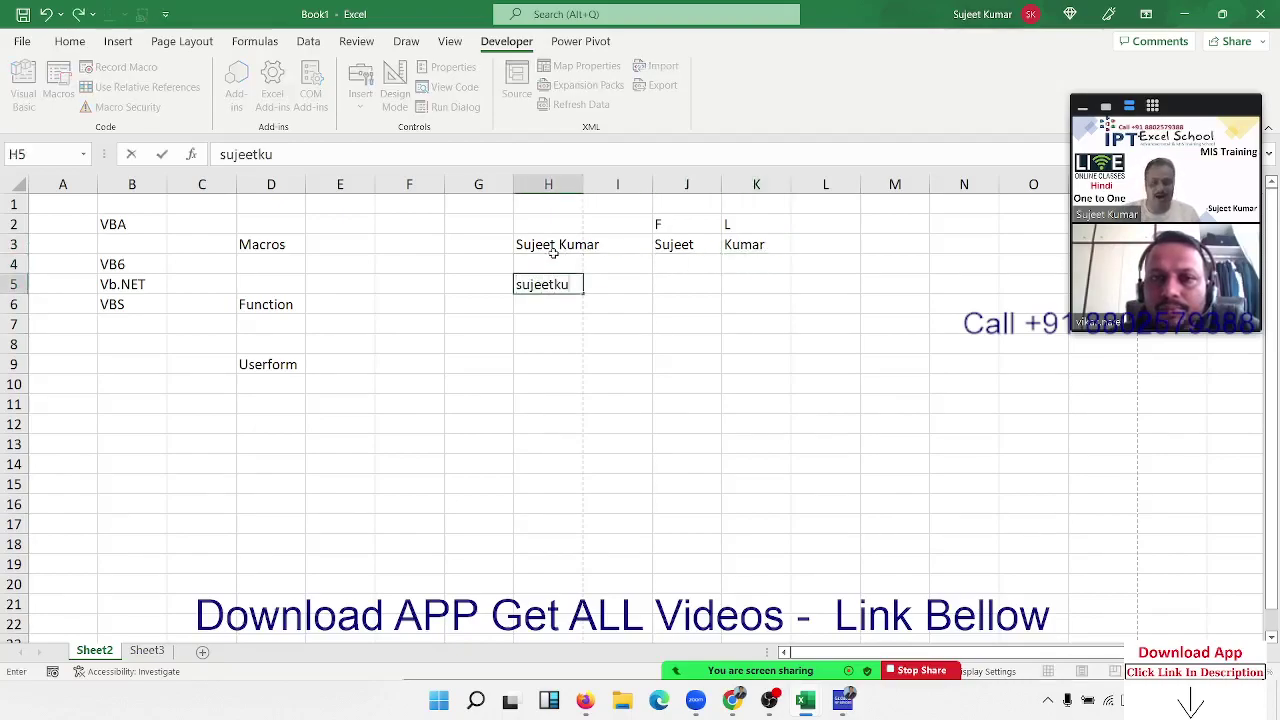
{"action": "type", "text": "mar"}
{"action": "key", "text": "Tab"}
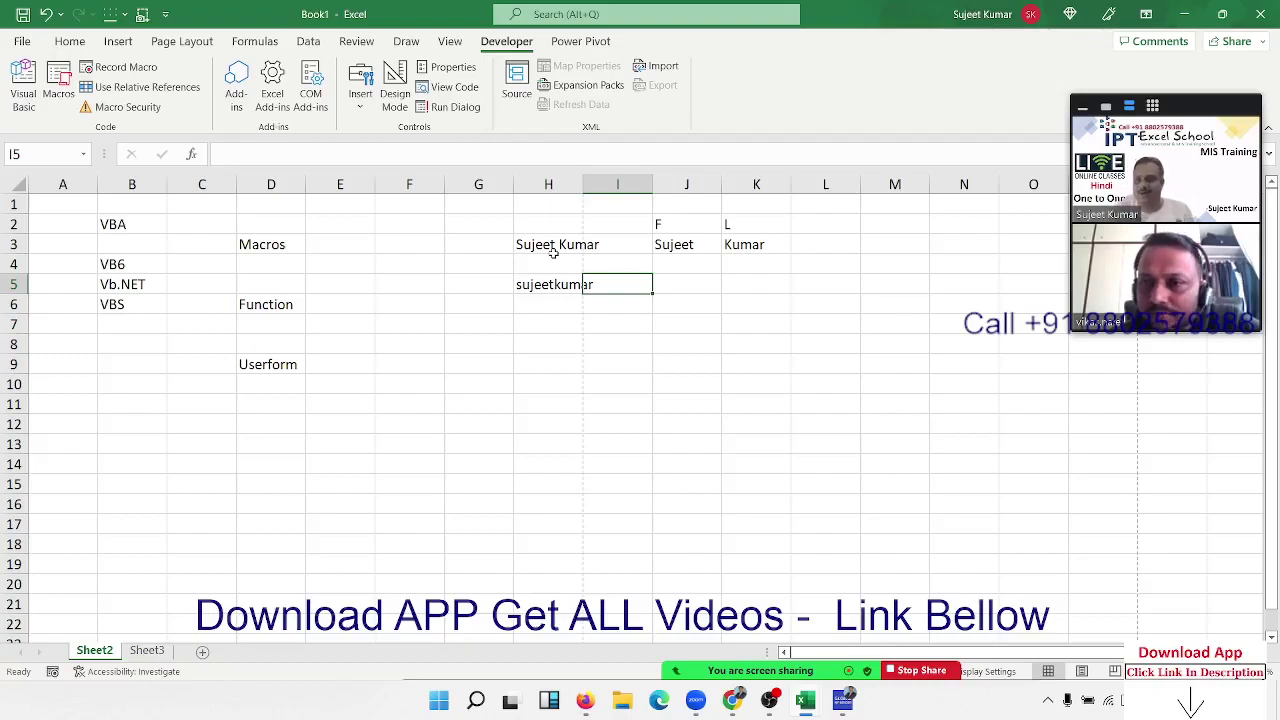
{"action": "key", "text": "Left"}
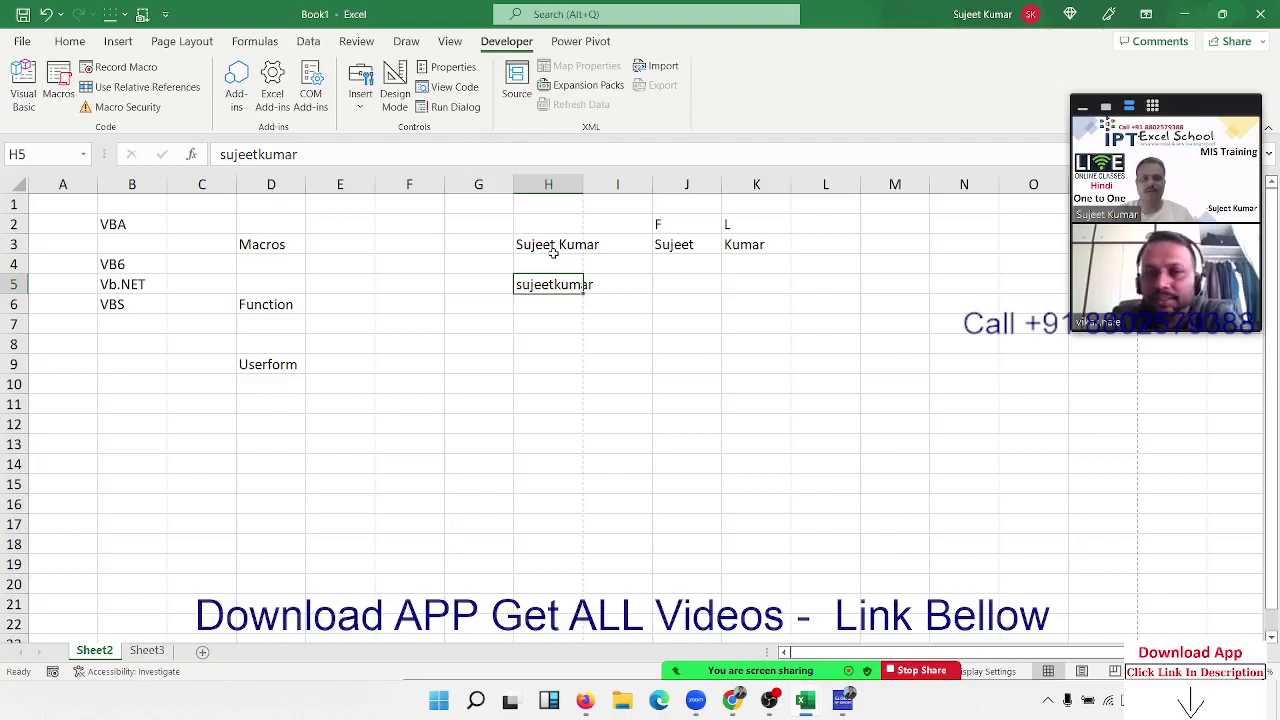
{"action": "left_click", "coordinate": [554, 250]}
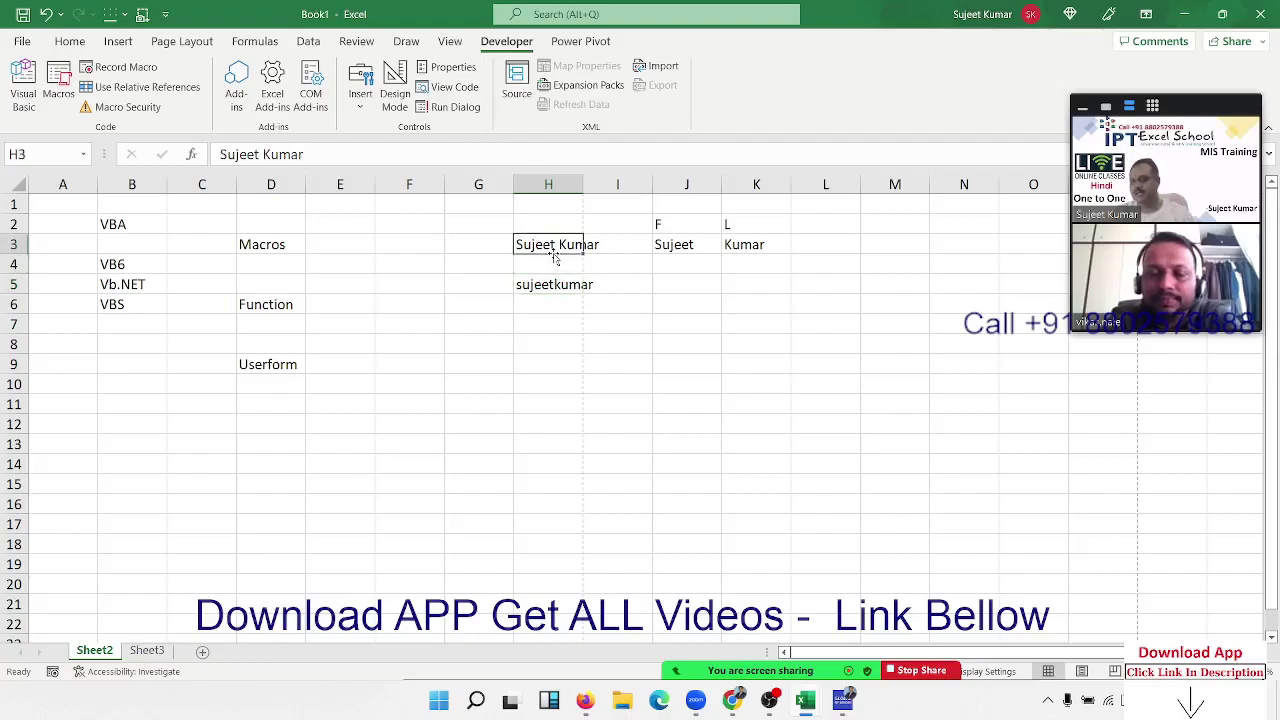
{"action": "key", "text": "Left"}
{"action": "key", "text": "Left"}
{"action": "key", "text": "Left"}
{"action": "key", "text": "Left"}
{"action": "key", "text": "Down"}
{"action": "key", "text": "Down"}
{"action": "key", "text": "Down"}
{"action": "key", "text": "Down"}
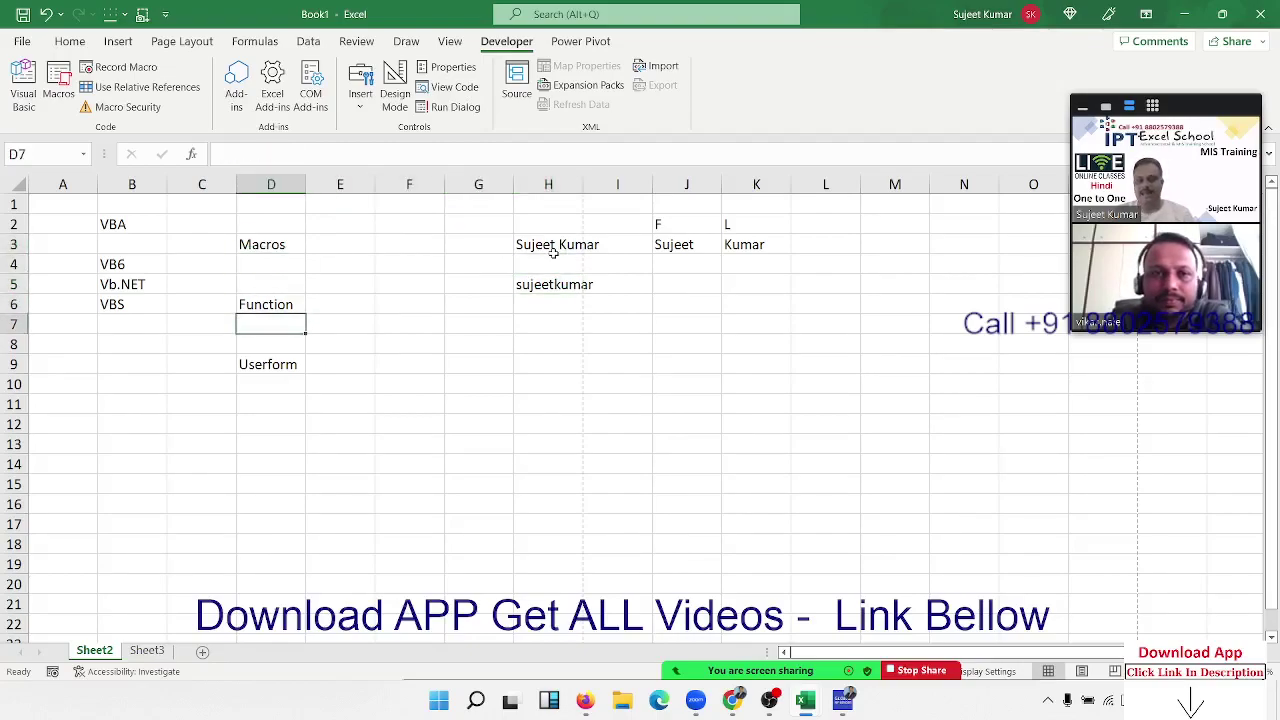
{"action": "key", "text": "Up"}
{"action": "key", "text": "Right"}
{"action": "key", "text": "Right"}
{"action": "key", "text": "Right"}
{"action": "key", "text": "Down"}
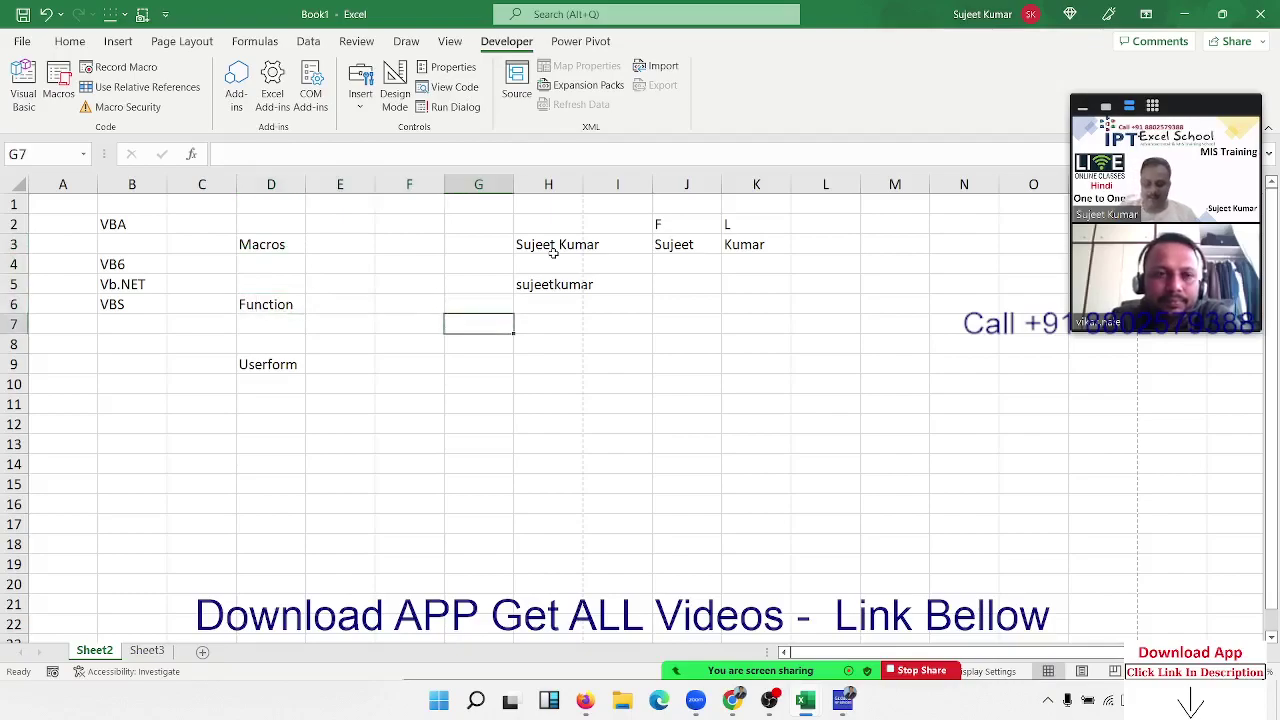
{"action": "type", "text": "=vl"}
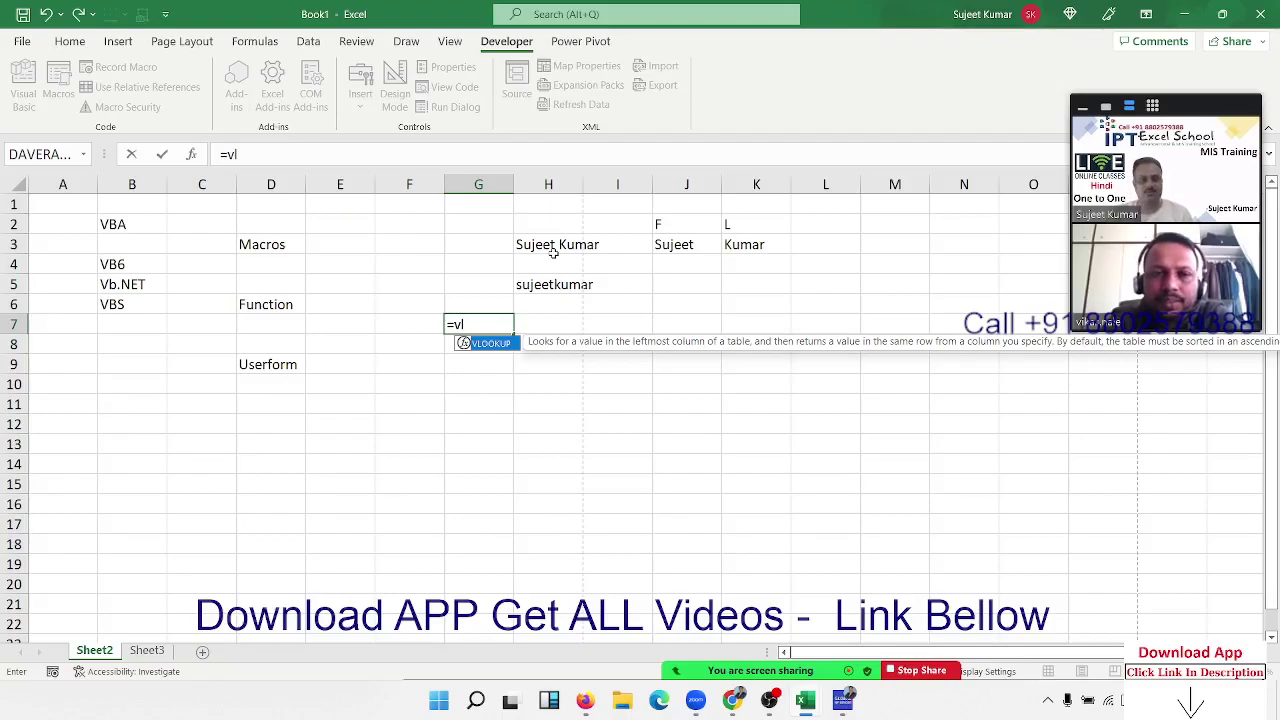
{"action": "key", "text": "Escape"}
{"action": "key", "text": "Escape"}
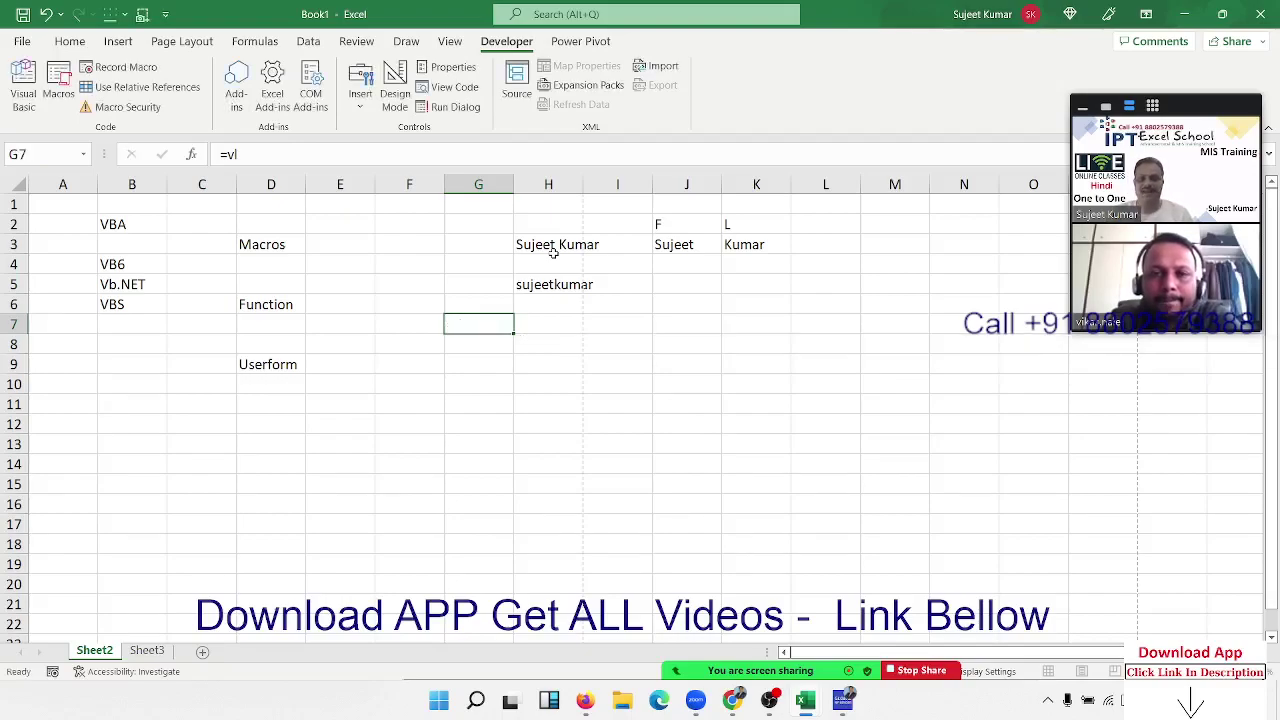
{"action": "left_click", "coordinate": [255, 41]}
{"action": "left_click", "coordinate": [288, 96]}
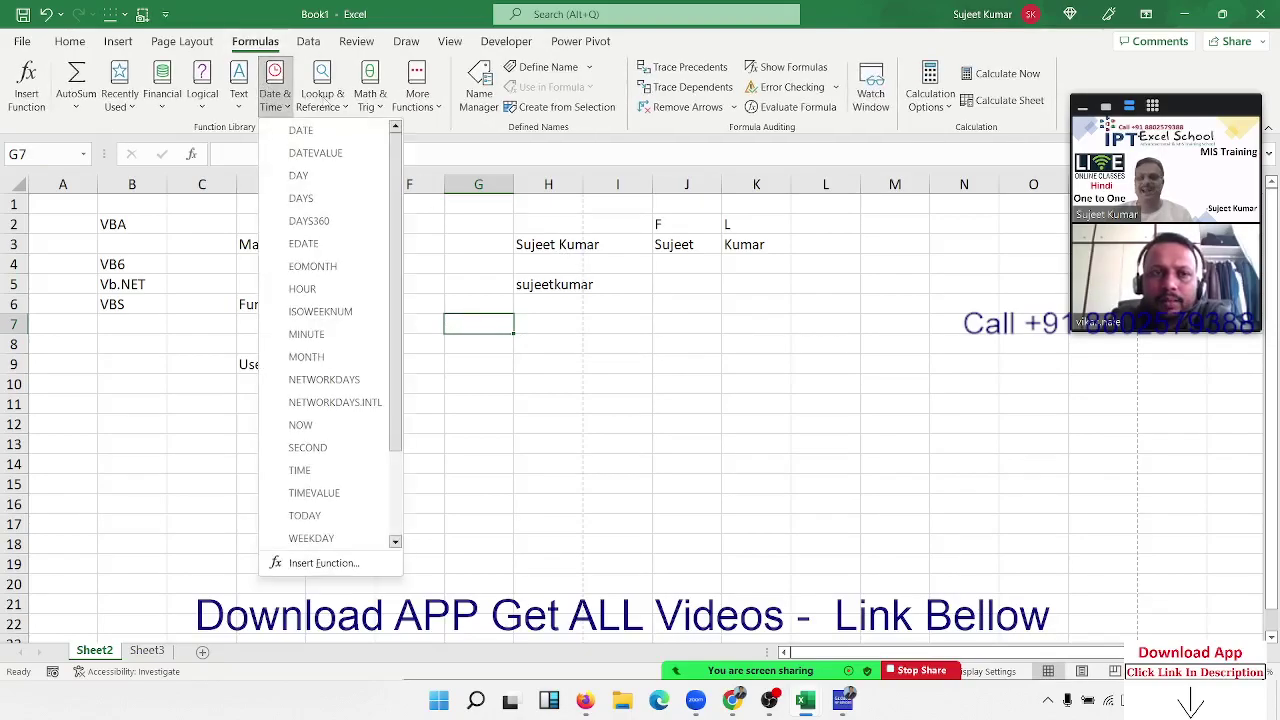
{"action": "left_click", "coordinate": [369, 106]}
{"action": "left_click", "coordinate": [415, 104]}
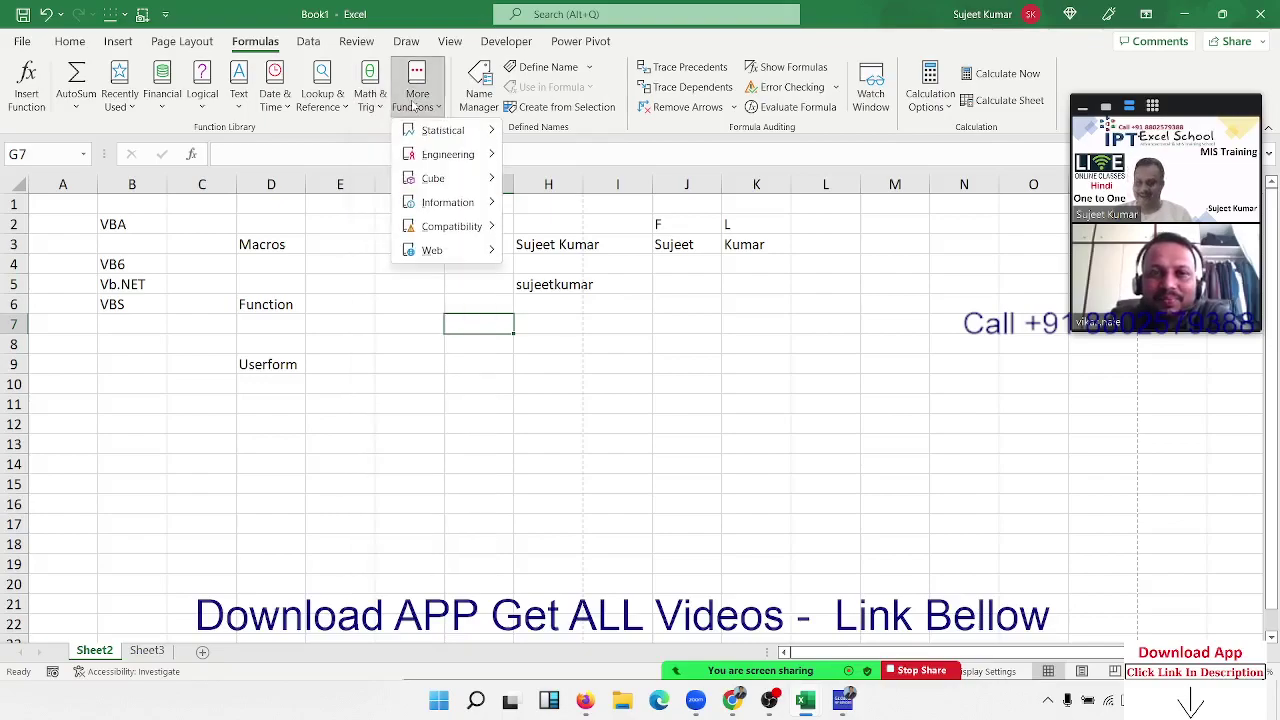
{"action": "left_click", "coordinate": [415, 104]}
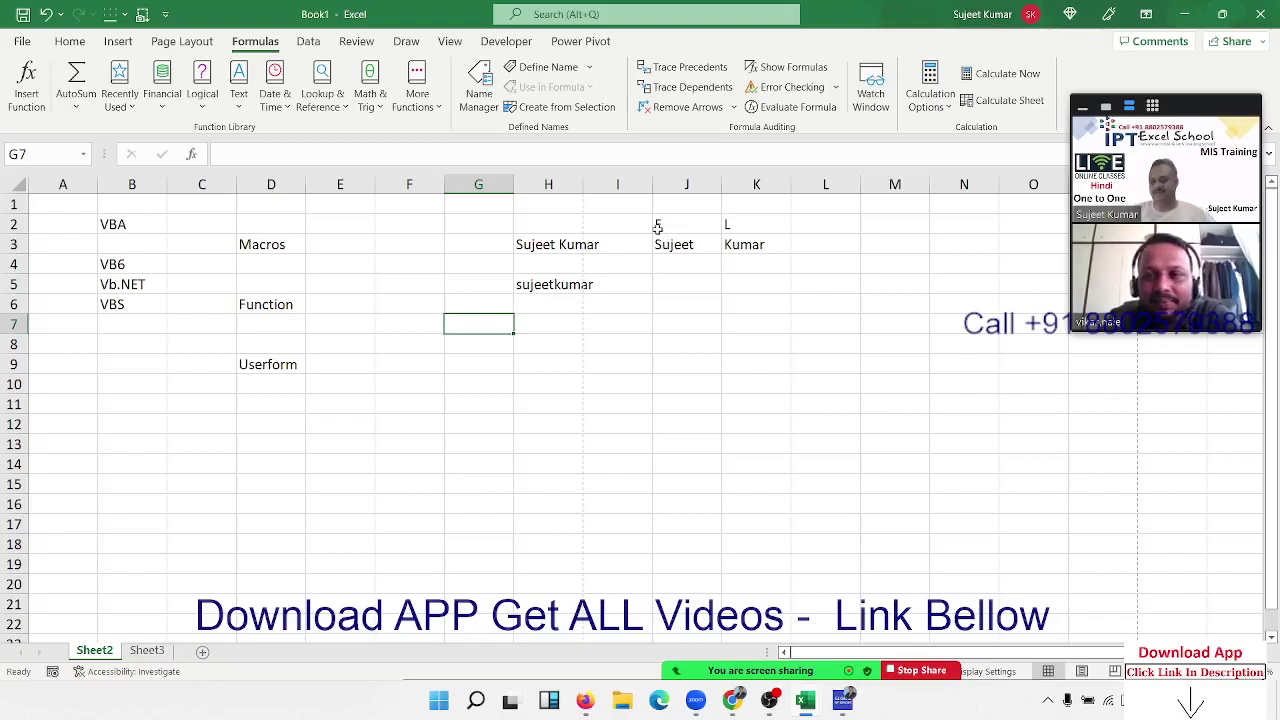
{"action": "type", "text": "=v"}
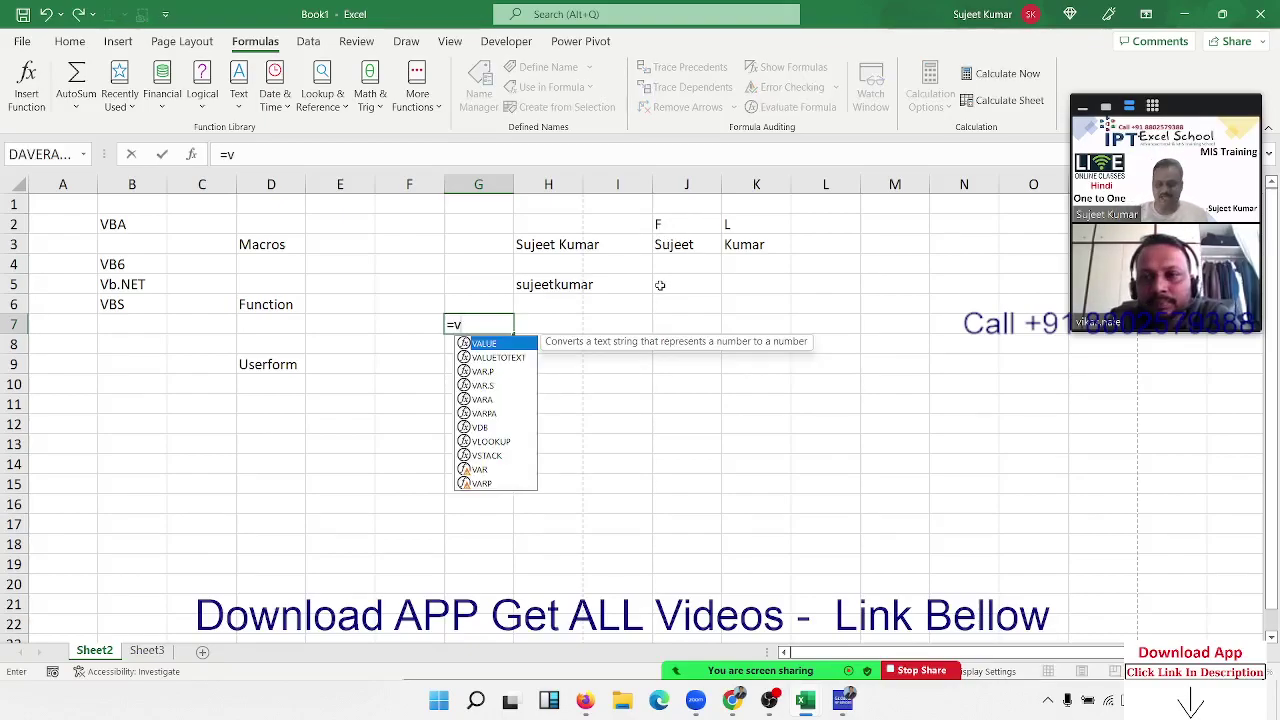
{"action": "type", "text": "l"}
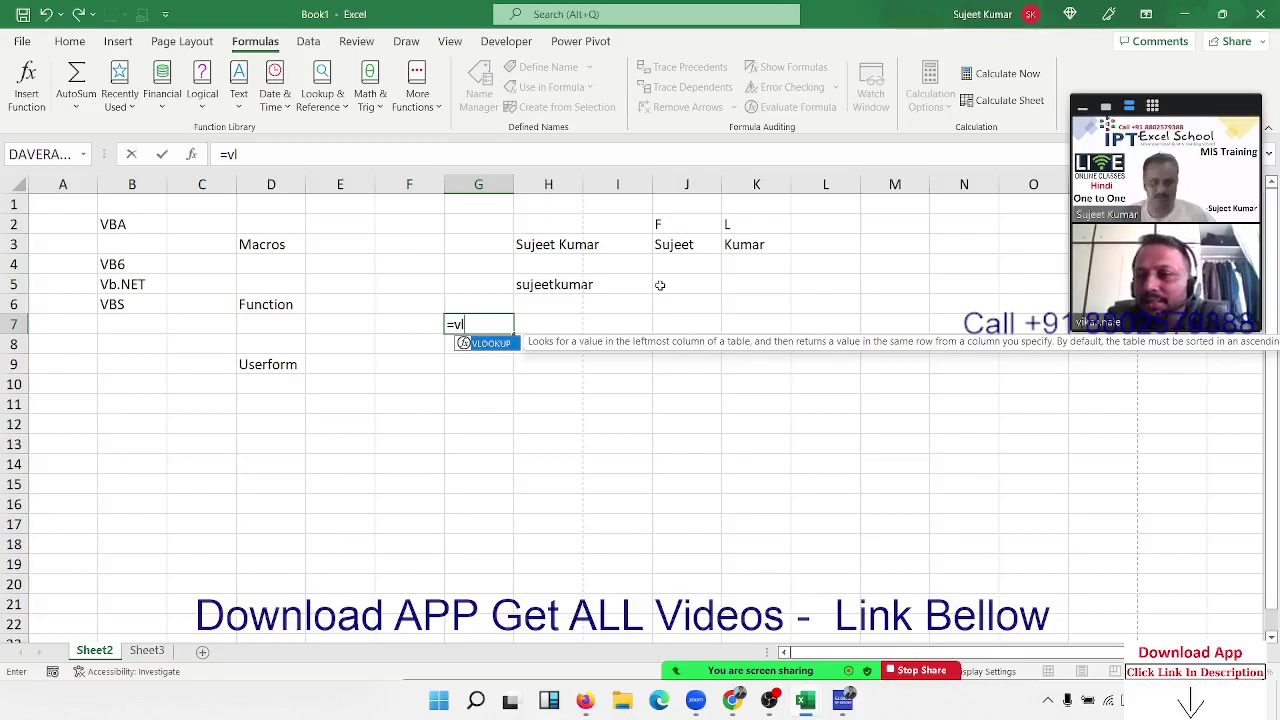
{"action": "key", "text": "Escape"}
{"action": "key", "text": "Escape"}
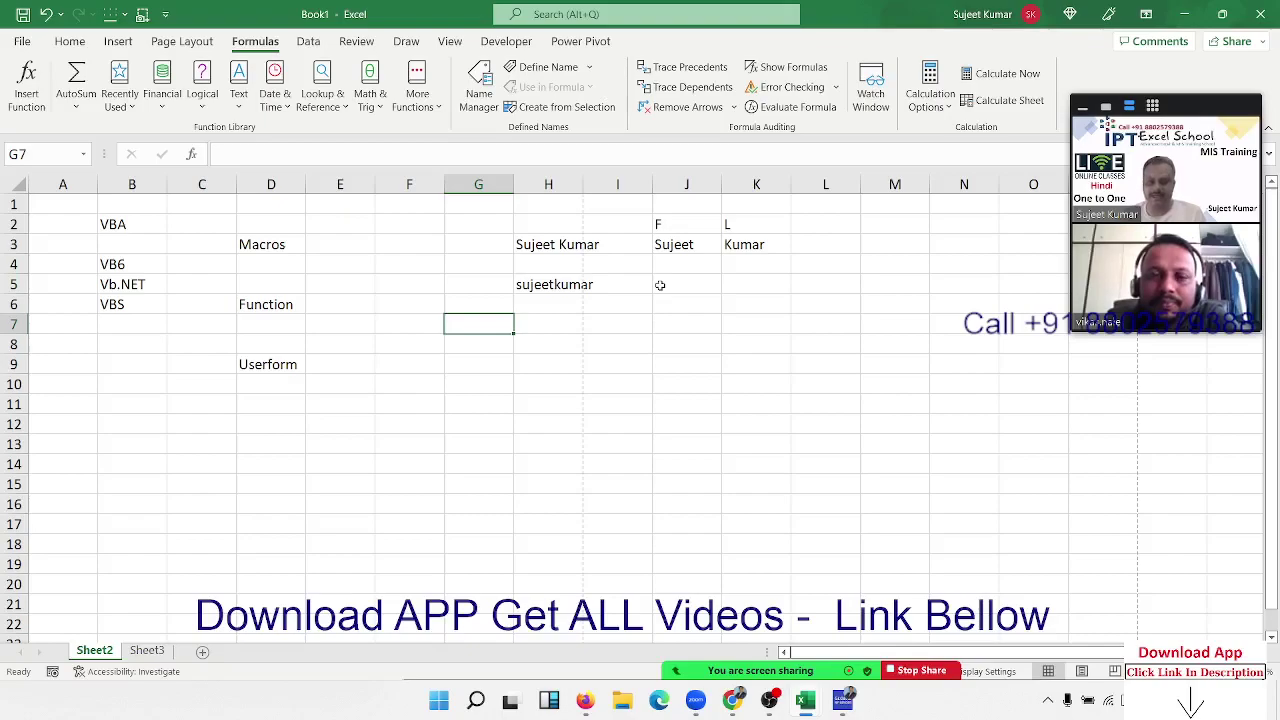
- Begin inserting a function into E9, then cancel it and go to the Insert ribbon
{"action": "key", "text": "Down"}
{"action": "key", "text": "Down"}
{"action": "key", "text": "Left"}
{"action": "key", "text": "Left"}
{"action": "key", "text": "Left"}
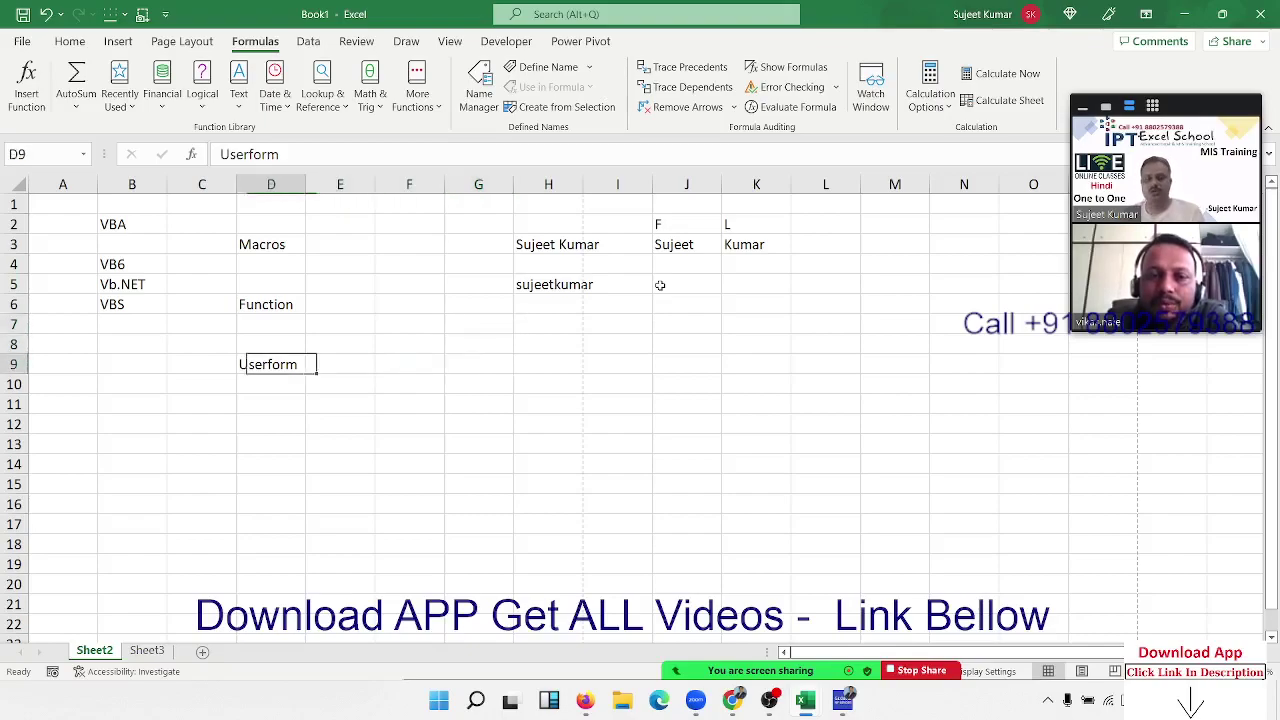
{"action": "key", "text": "Right"}
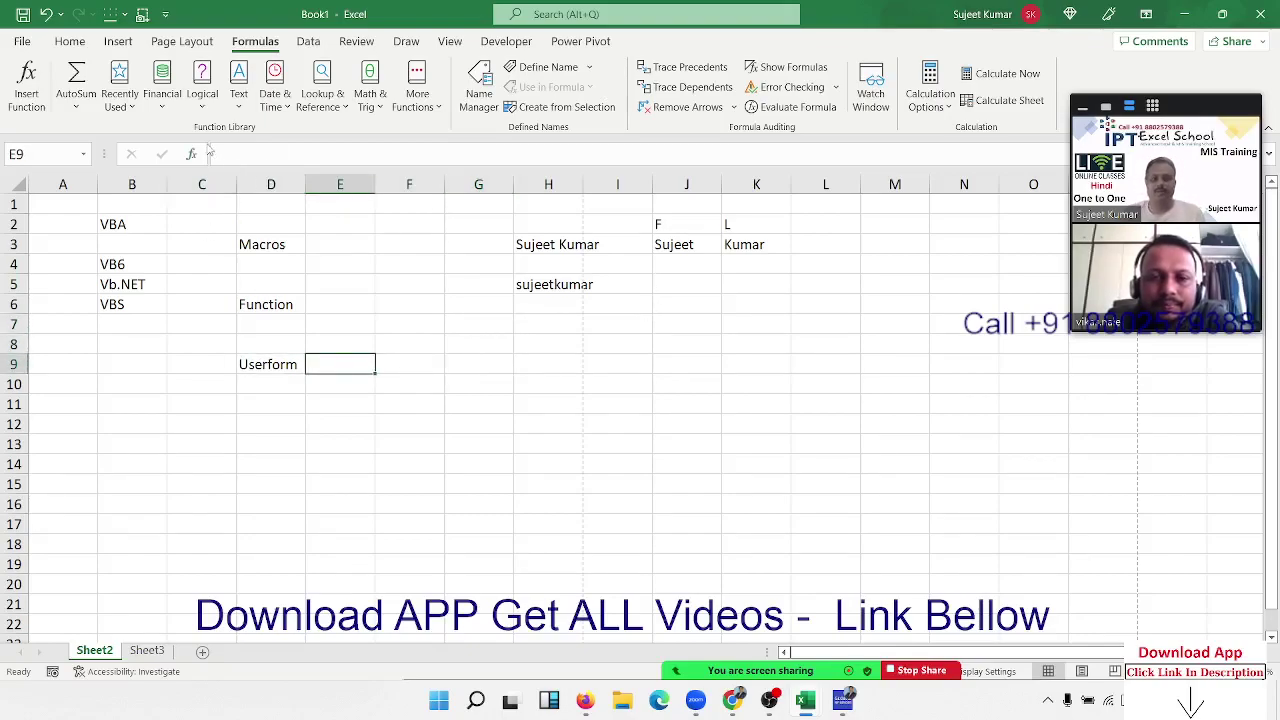
{"action": "left_click", "coordinate": [193, 154]}
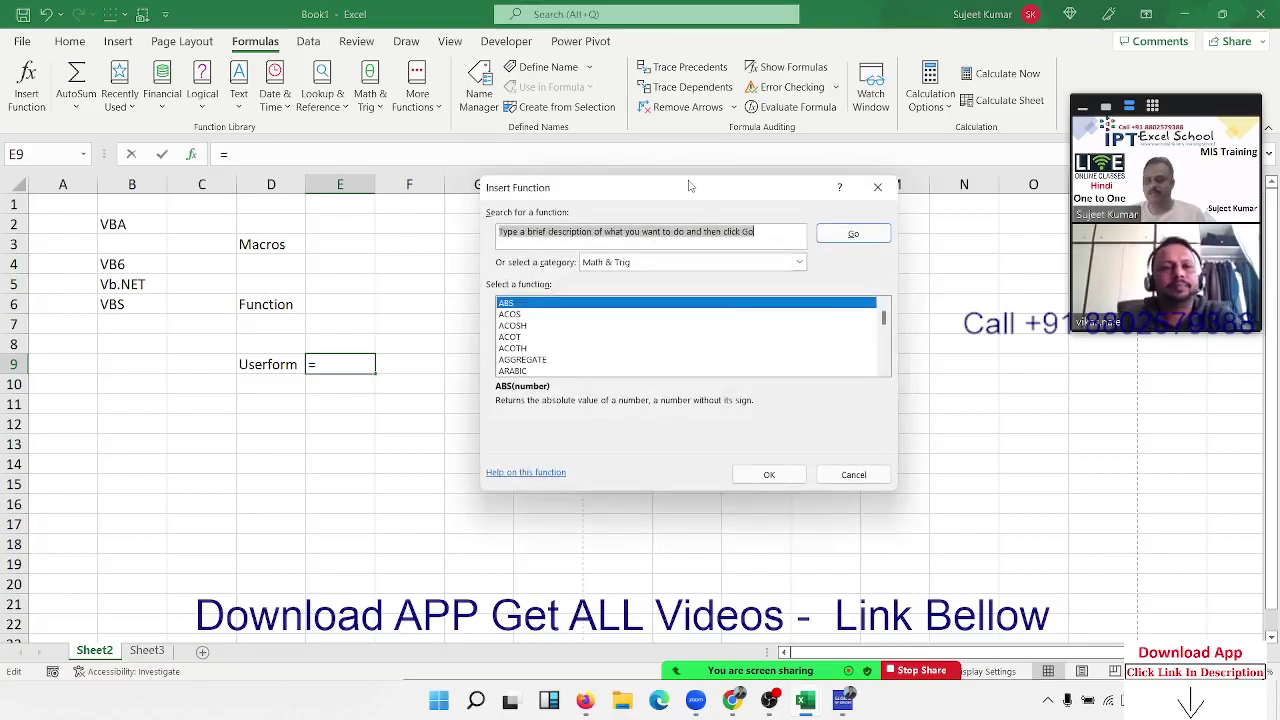
{"action": "mouse_move", "coordinate": [686, 188]}
{"action": "left_mouse_down"}
{"action": "mouse_move", "coordinate": [549, 147]}
{"action": "mouse_move", "coordinate": [604, 170]}
{"action": "left_mouse_up"}
{"action": "key", "text": "Escape"}
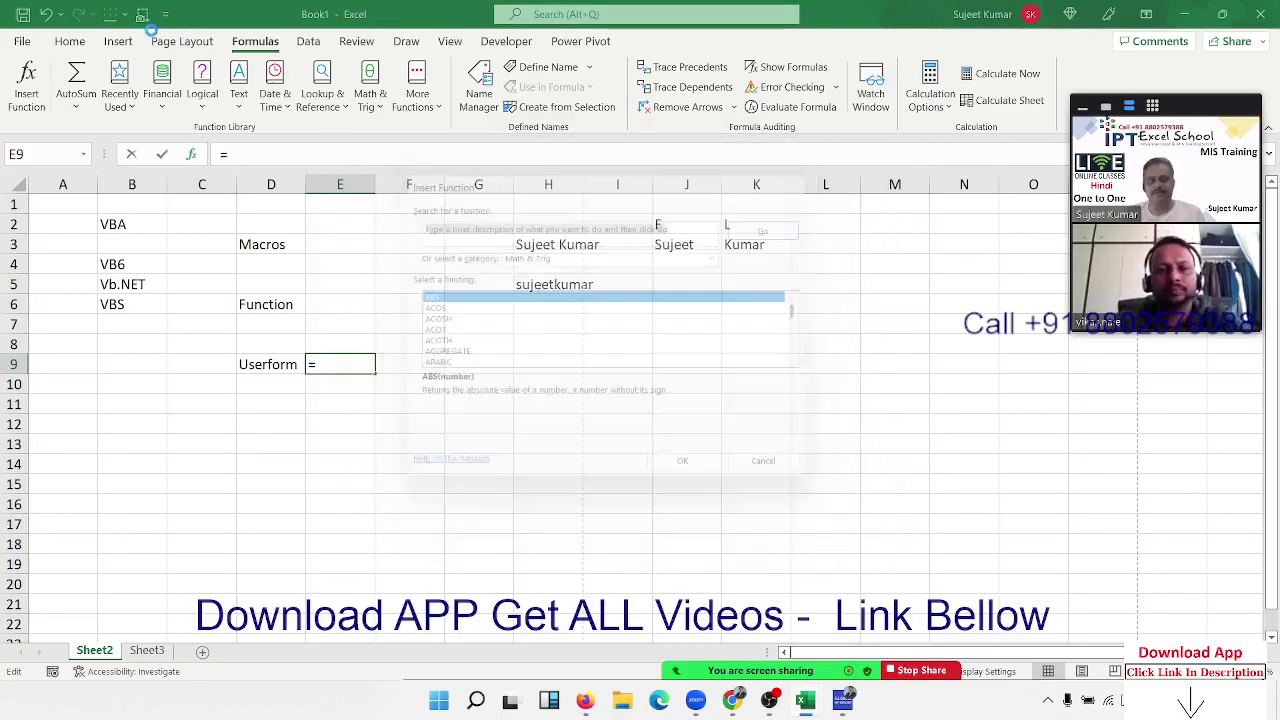
{"action": "left_click", "coordinate": [118, 41]}
{"action": "left_click", "coordinate": [30, 80]}
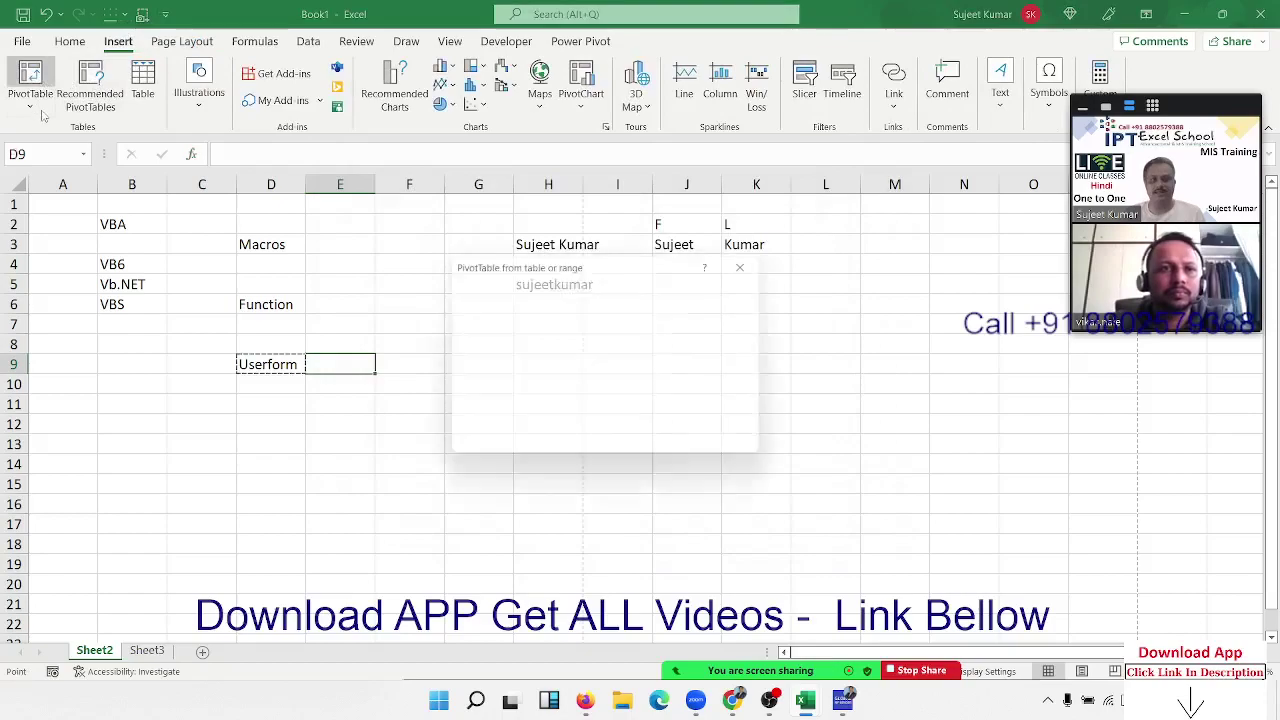
{"action": "left_click_drag", "start_coordinate": [566, 271], "coordinate": [563, 221]}
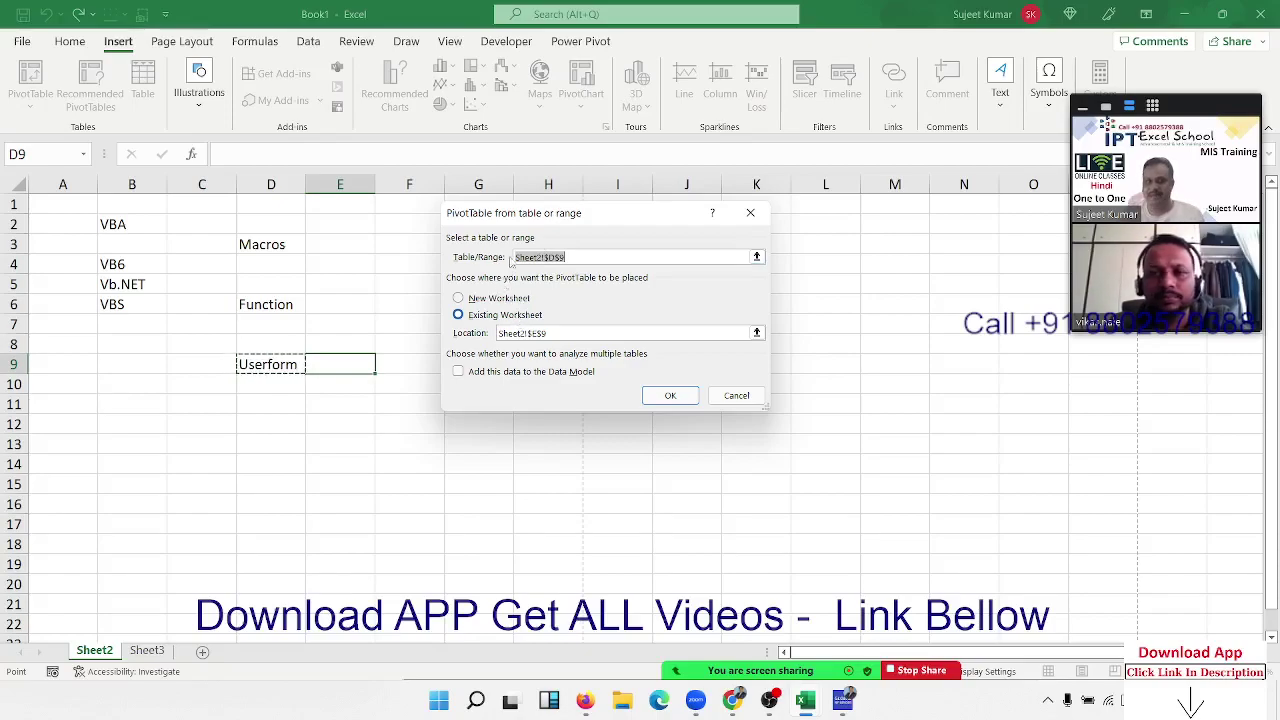
{"action": "left_click", "coordinate": [487, 298]}
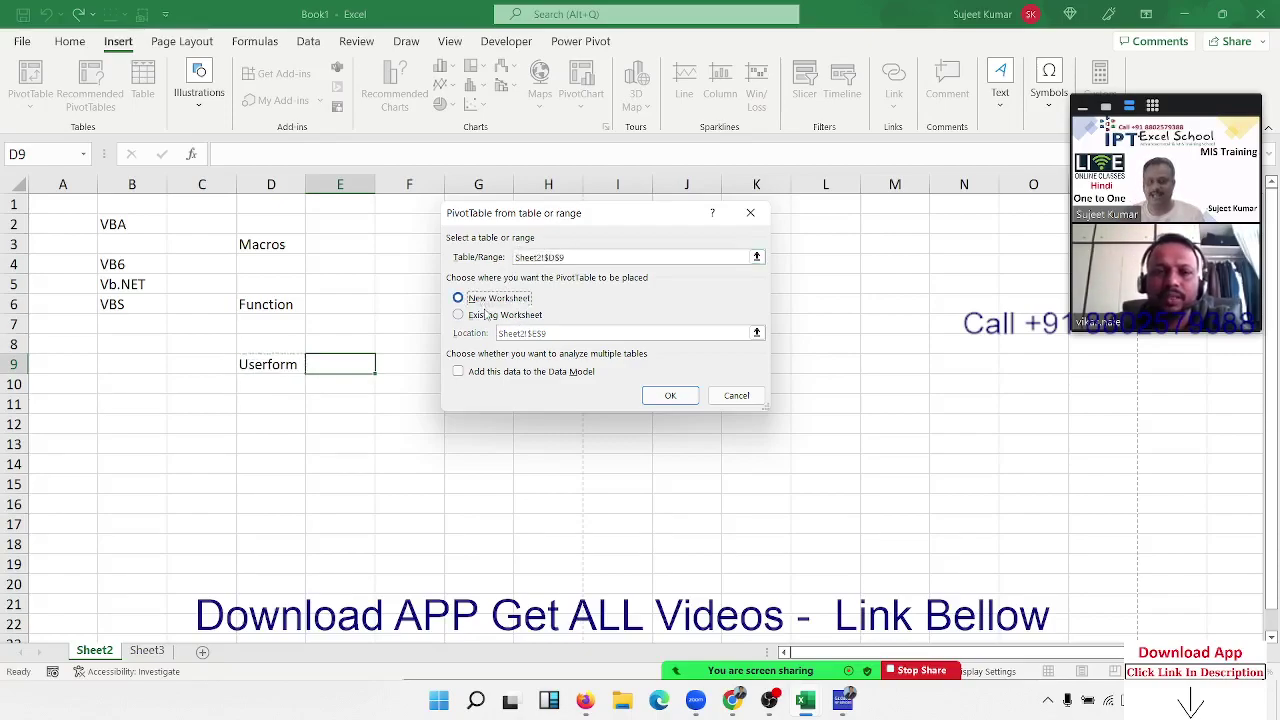
{"action": "left_click", "coordinate": [487, 314]}
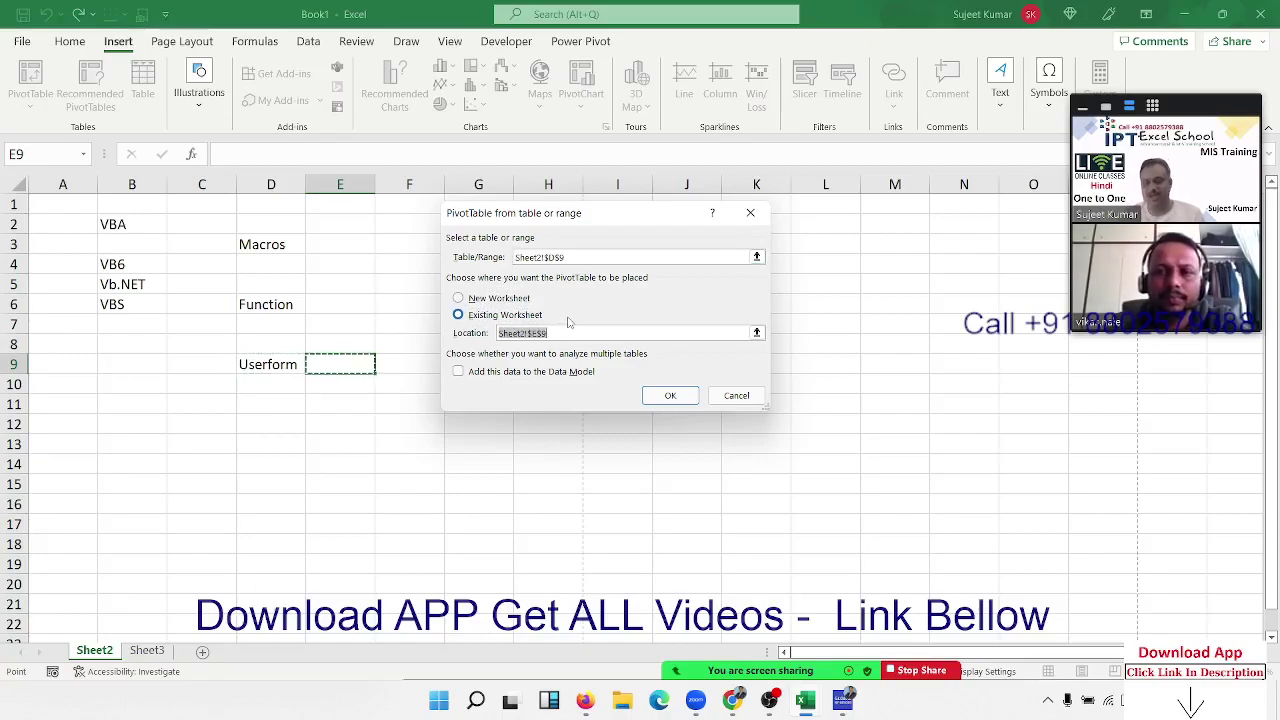
{"action": "key", "text": "Escape"}
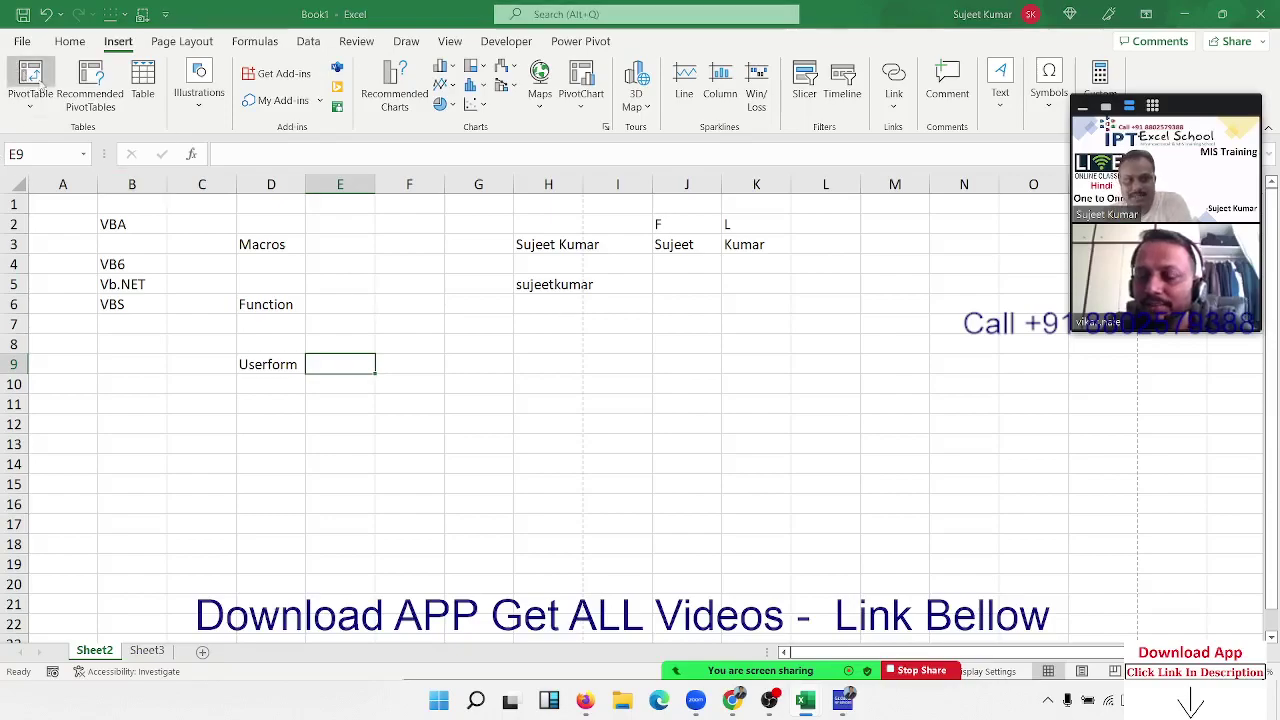
{"action": "left_click", "coordinate": [45, 90]}
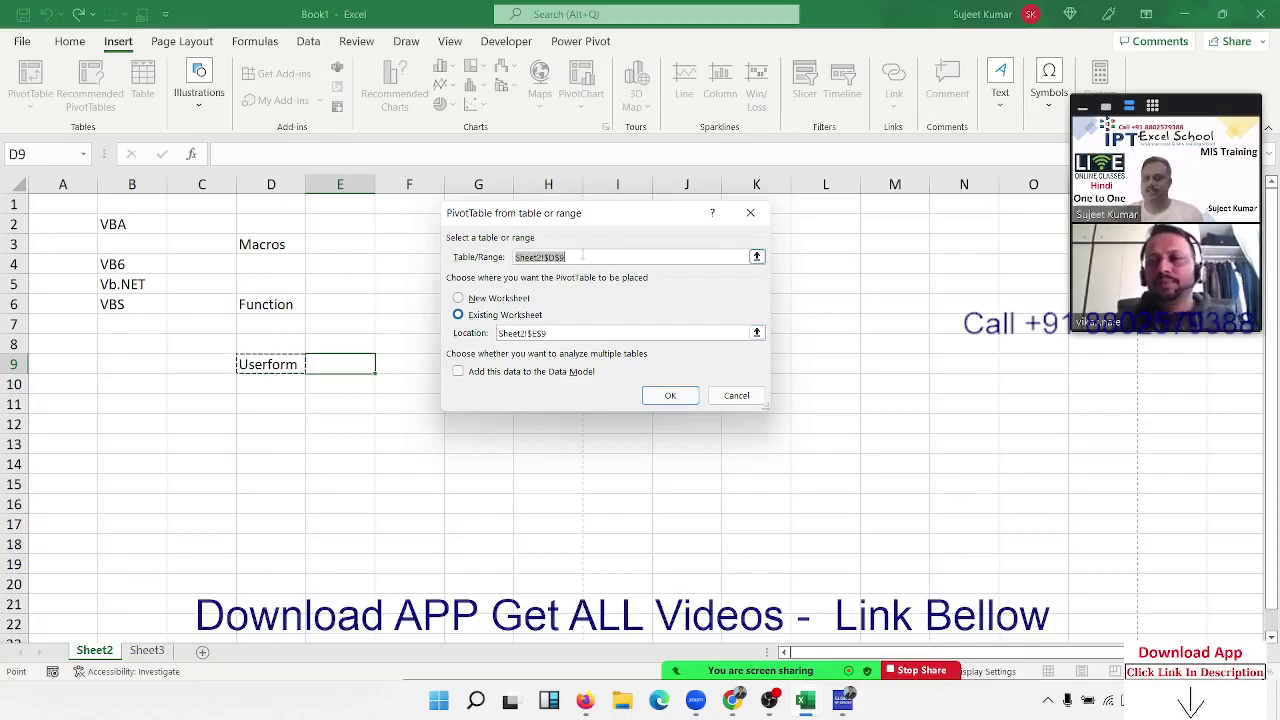
{"action": "left_click_drag", "start_coordinate": [576, 224], "coordinate": [549, 260]}
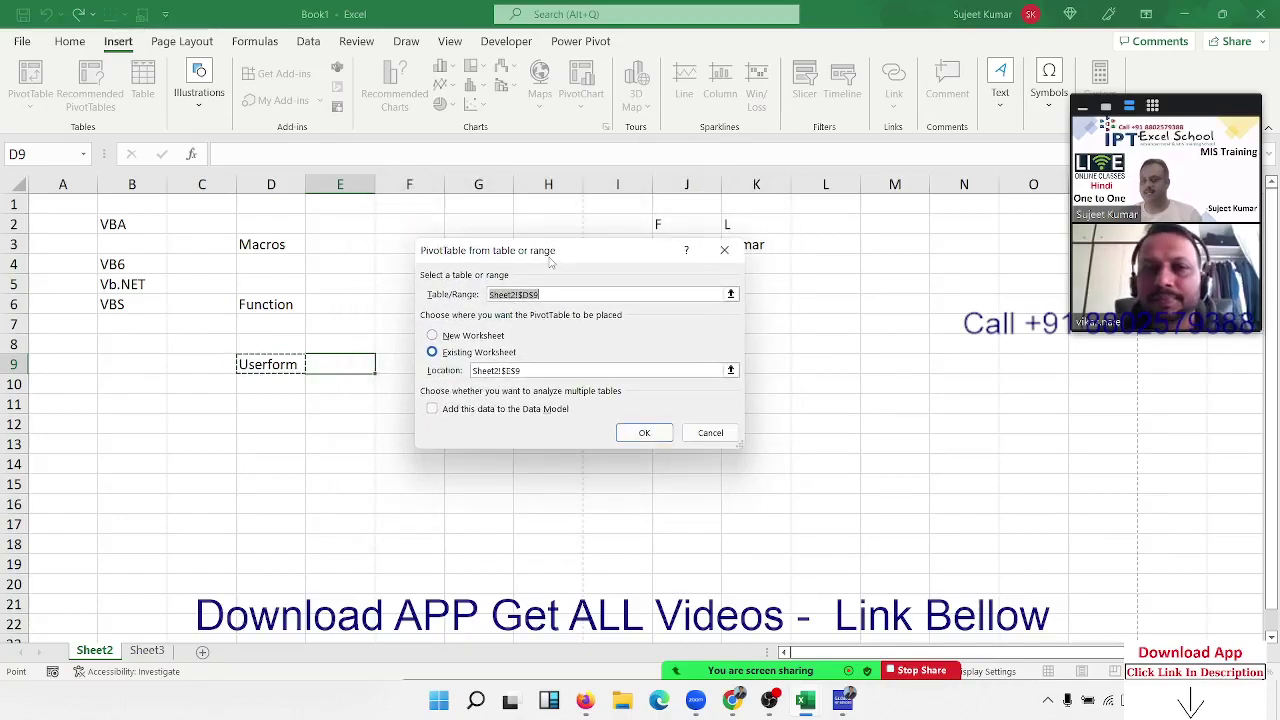
{"action": "key", "text": "Escape"}
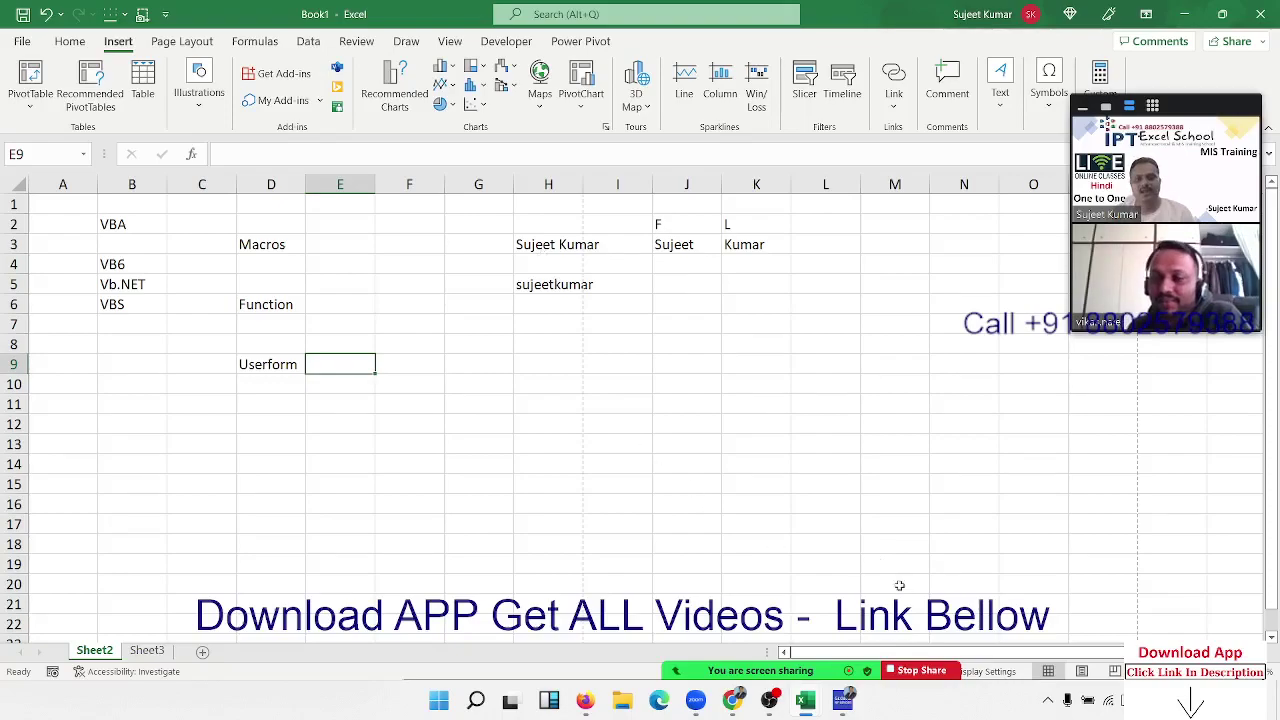
- Select cell J13 and switch to the Developer ribbon
{"action": "left_click", "coordinate": [670, 446]}
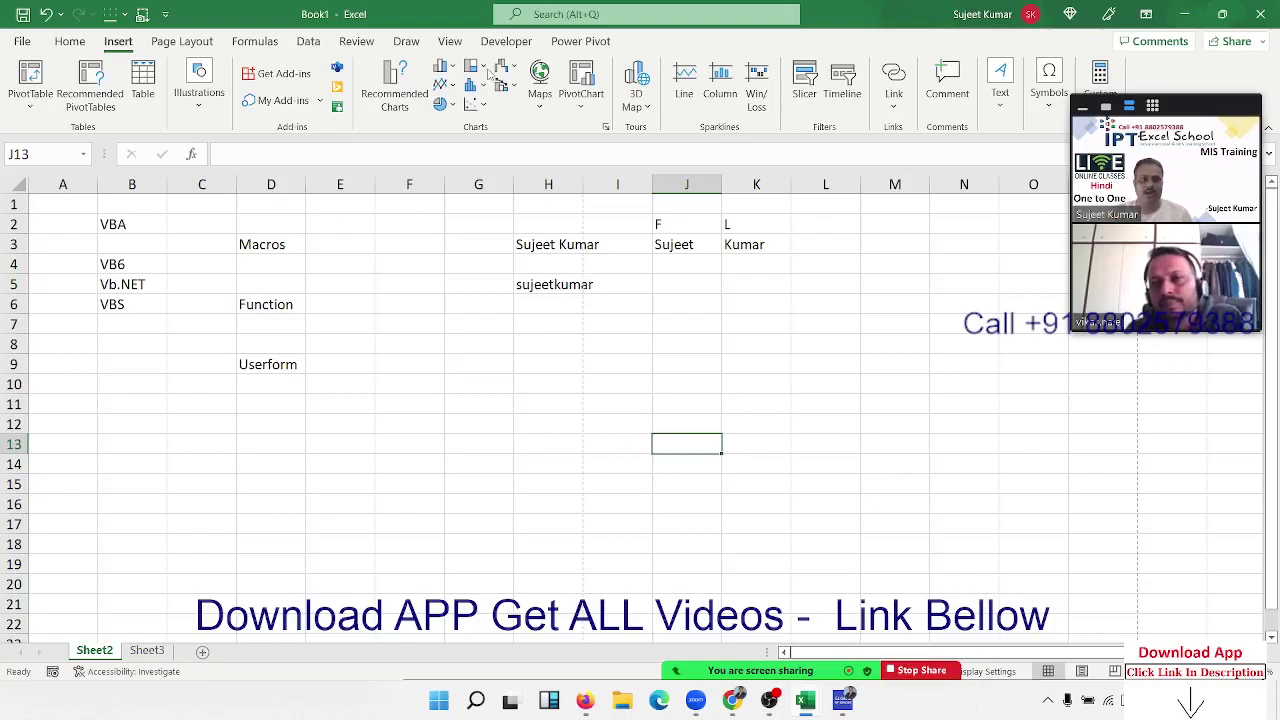
{"action": "left_click", "coordinate": [506, 41]}
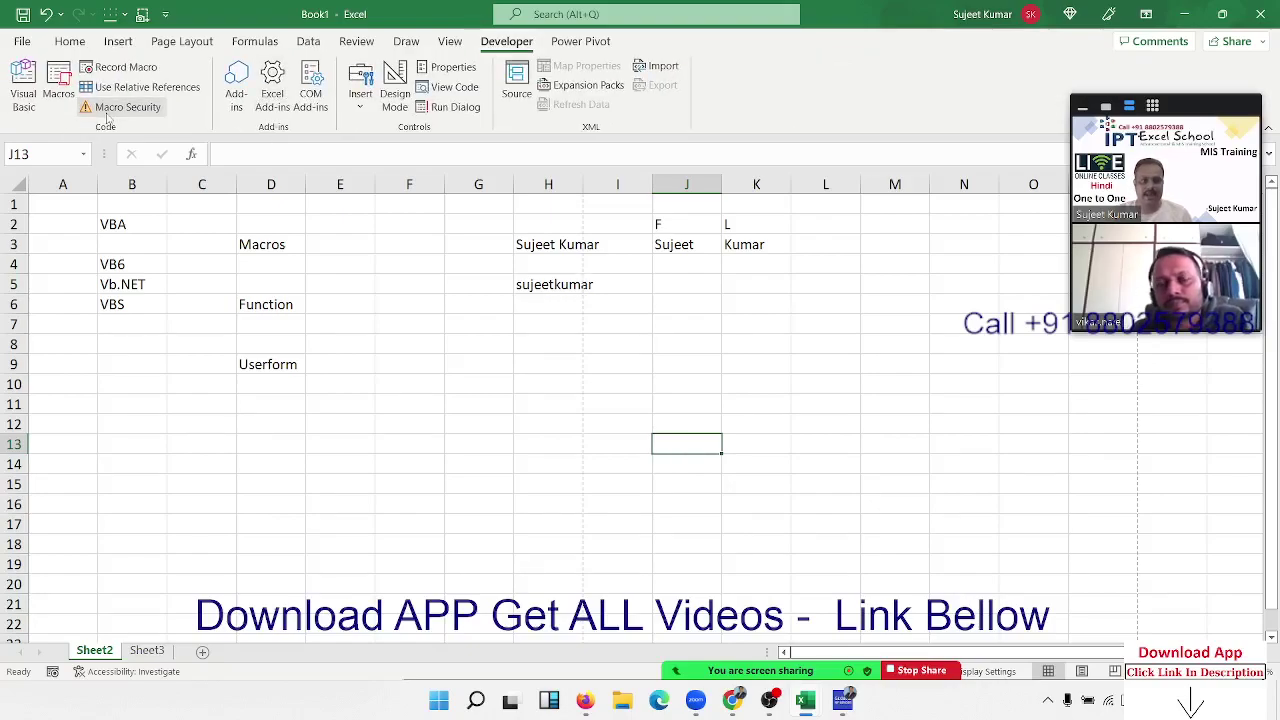
{"action": "left_click", "coordinate": [112, 108]}
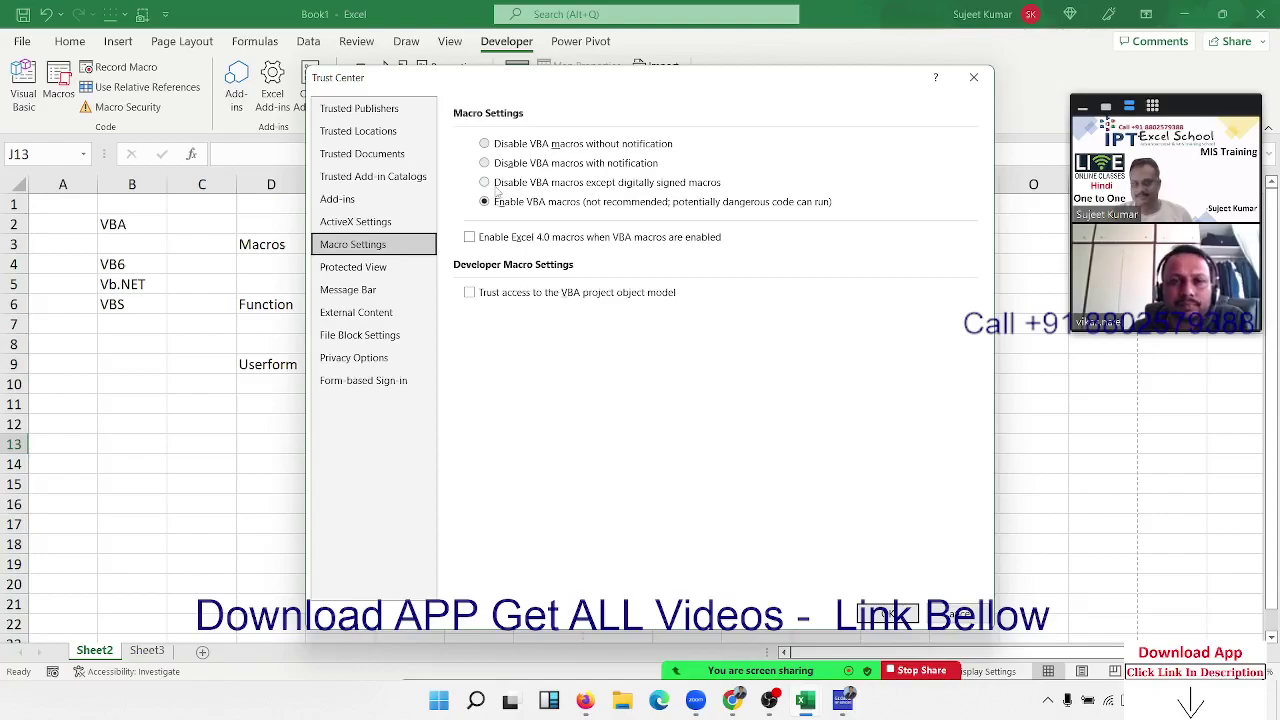
{"action": "left_click", "coordinate": [502, 169]}
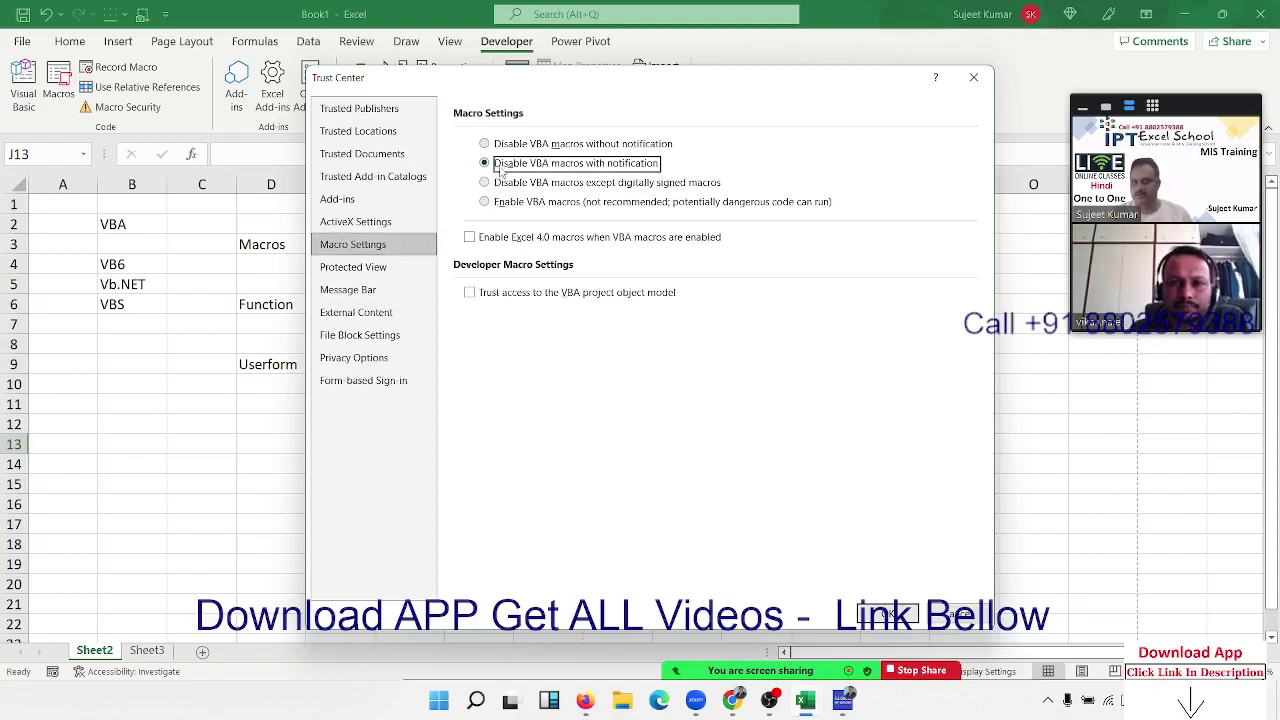
{"action": "left_click", "coordinate": [506, 203]}
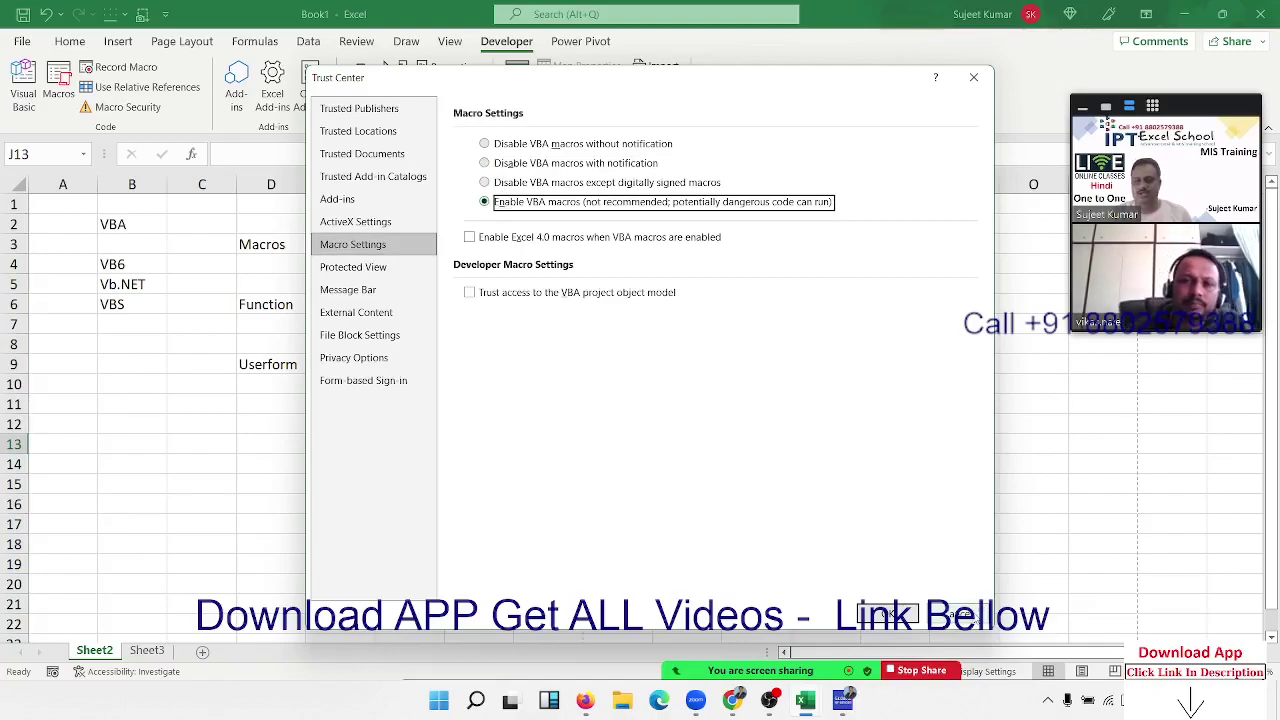
{"action": "left_click", "coordinate": [886, 613]}
{"action": "left_click", "coordinate": [886, 613]}
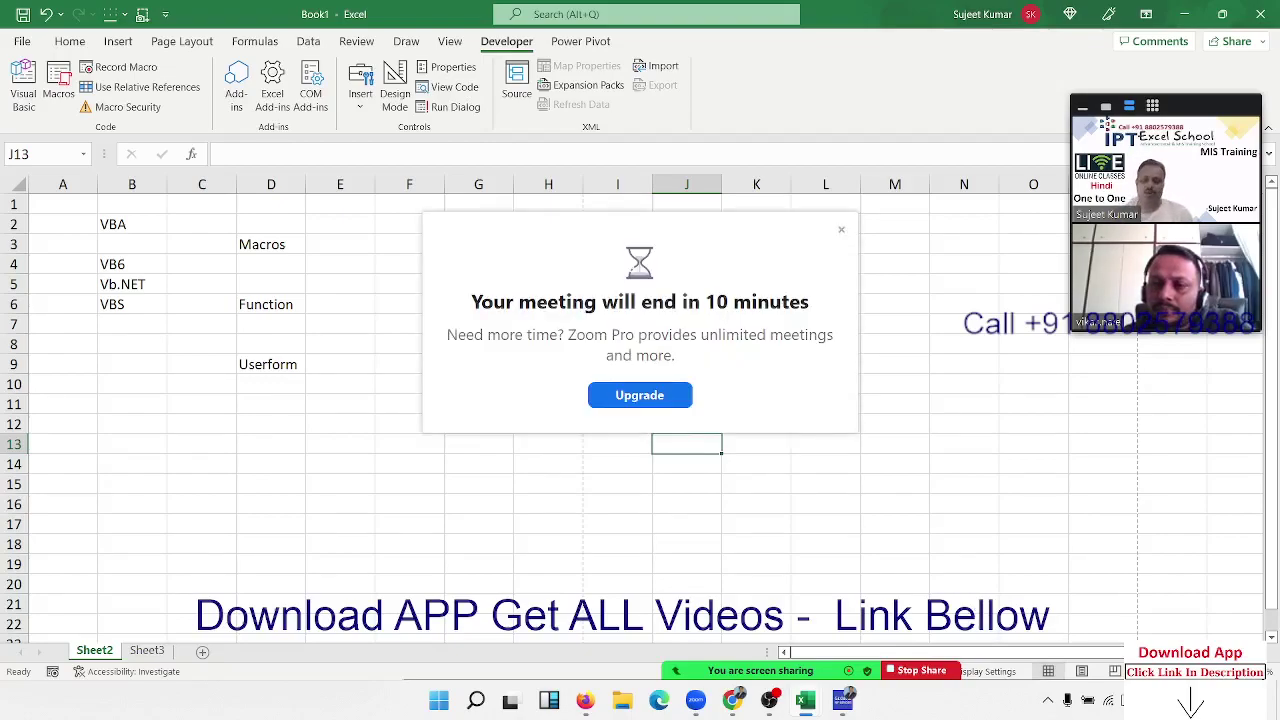
- Dismiss the meeting-time notice covering Sheet2 and bring up the Insert commands
{"action": "left_click", "coordinate": [841, 232]}
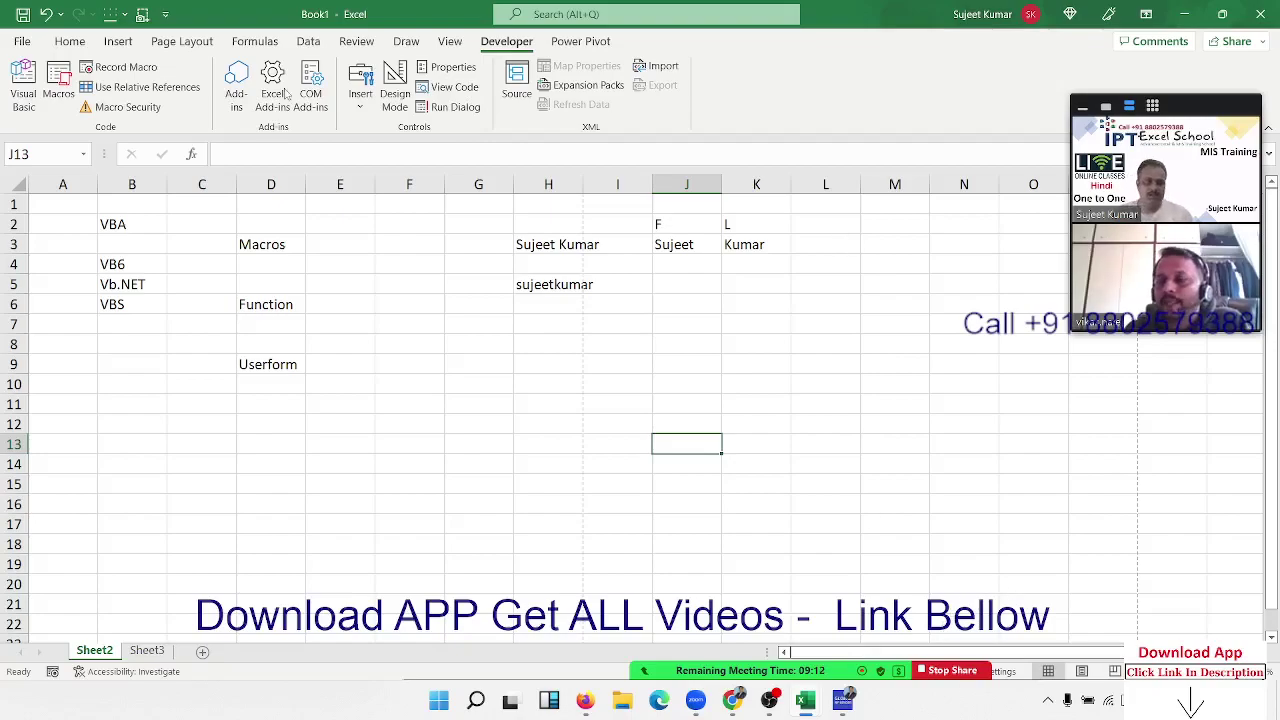
{"action": "left_click", "coordinate": [120, 42]}
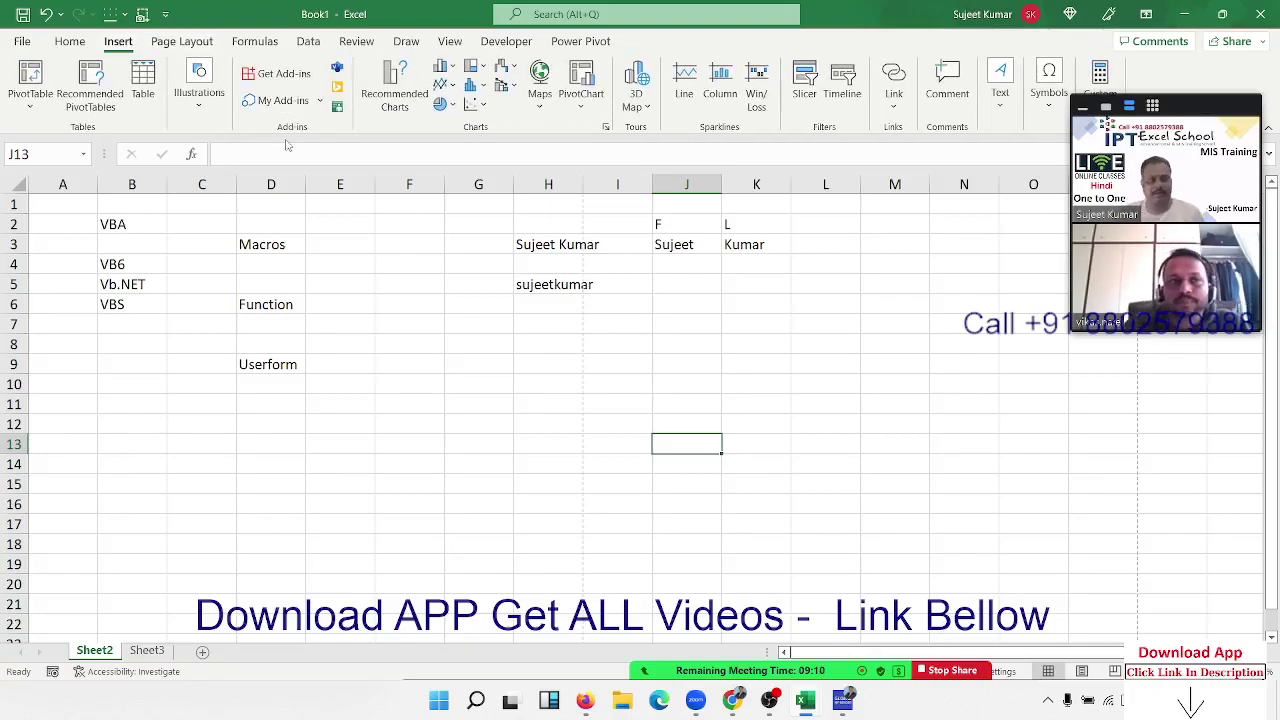
{"action": "left_click", "coordinate": [309, 45]}
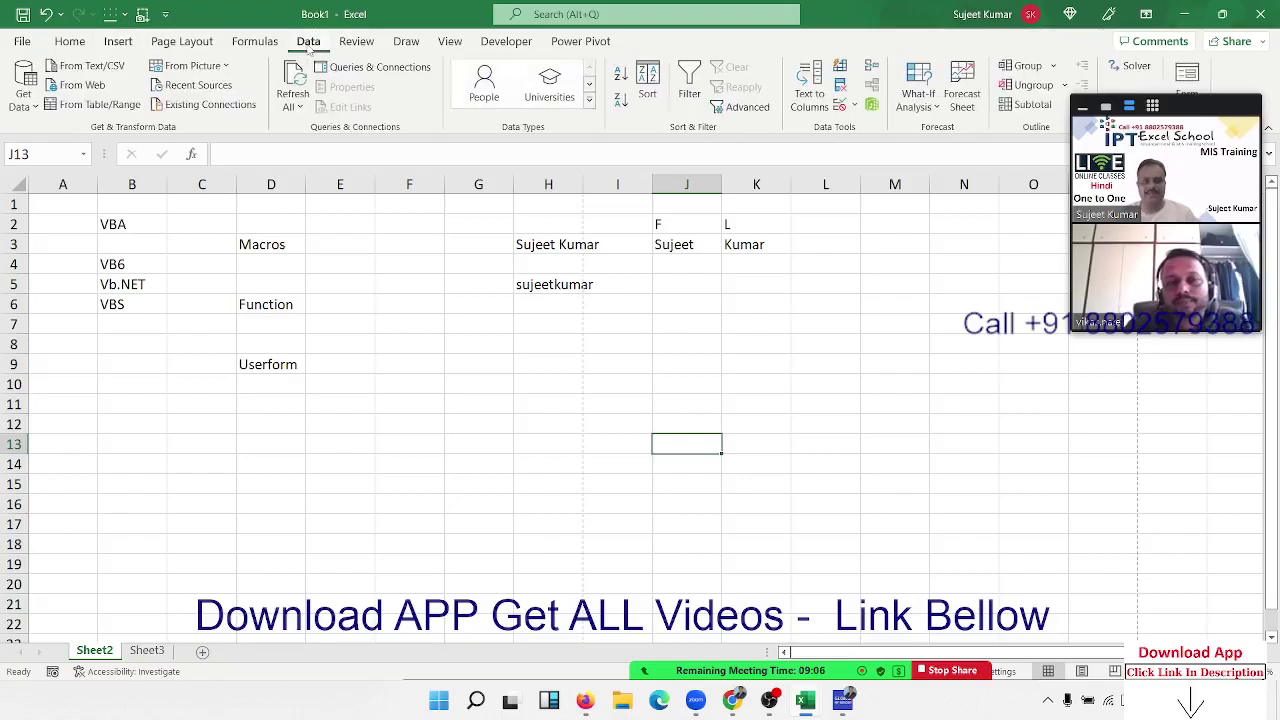
{"action": "left_click", "coordinate": [18, 108]}
{"action": "mouse_move", "coordinate": [40, 140]}
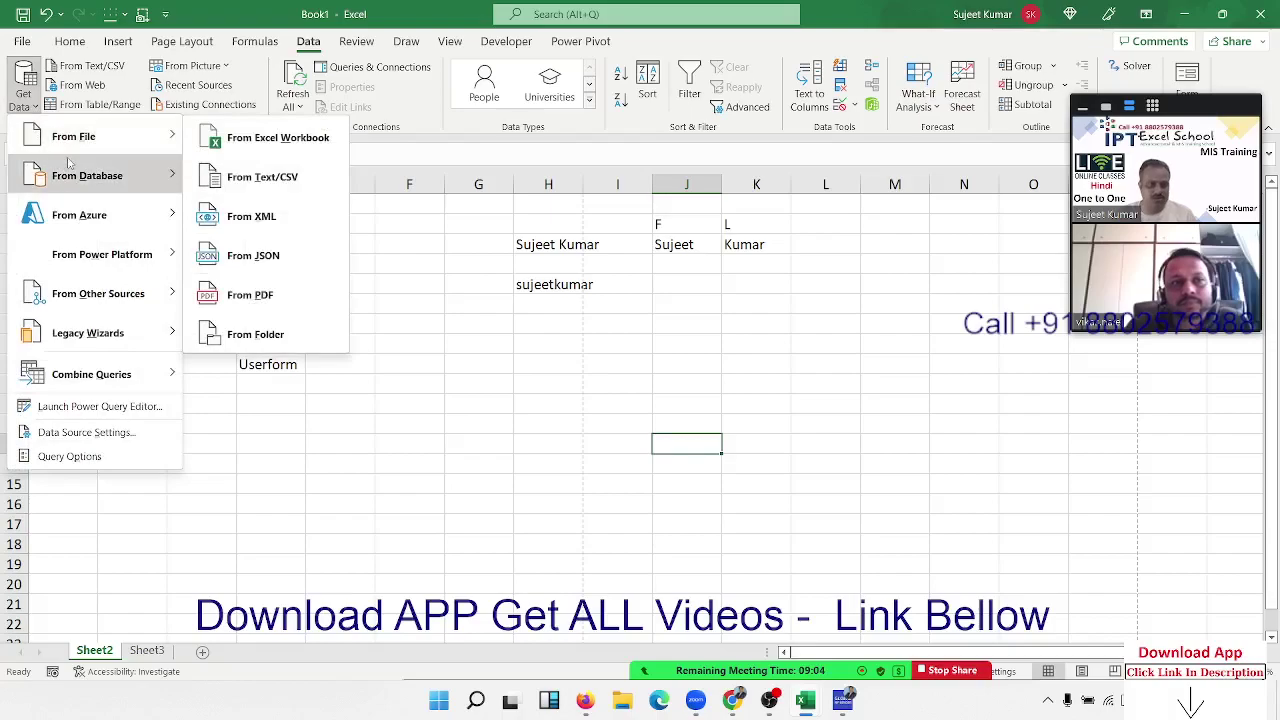
{"action": "mouse_move", "coordinate": [72, 164]}
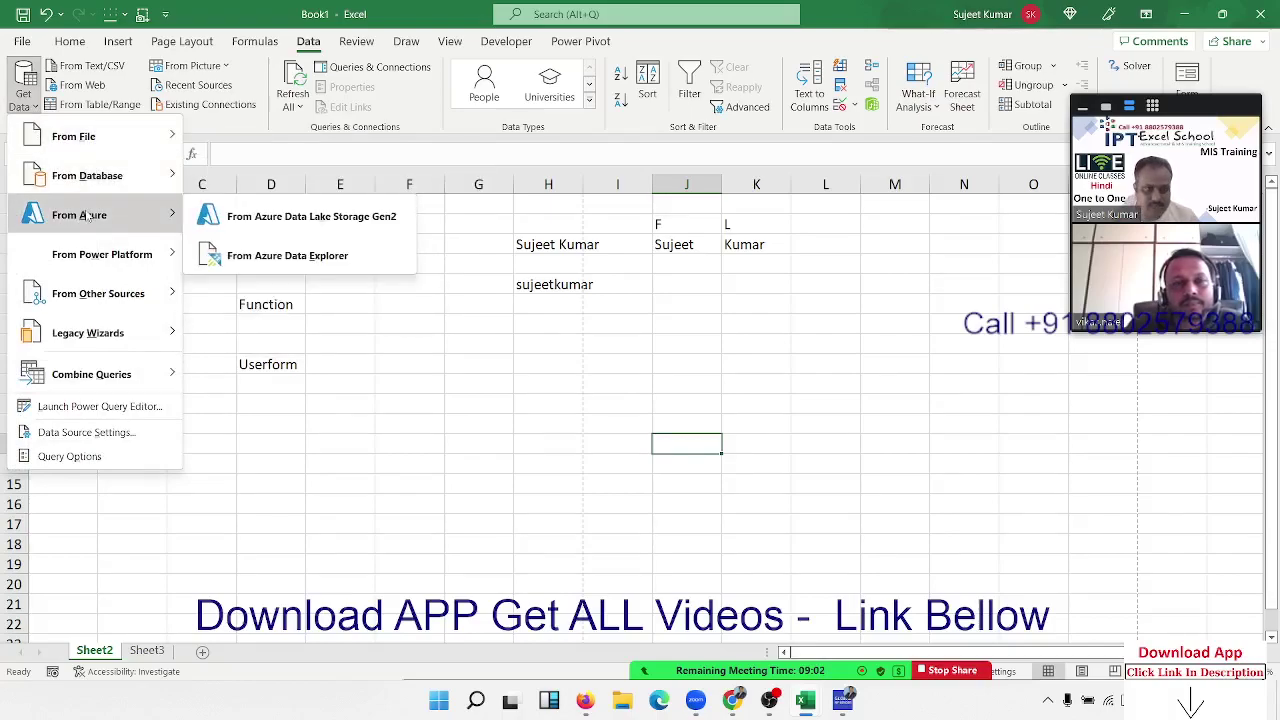
{"action": "mouse_move", "coordinate": [106, 268]}
{"action": "mouse_move", "coordinate": [110, 296]}
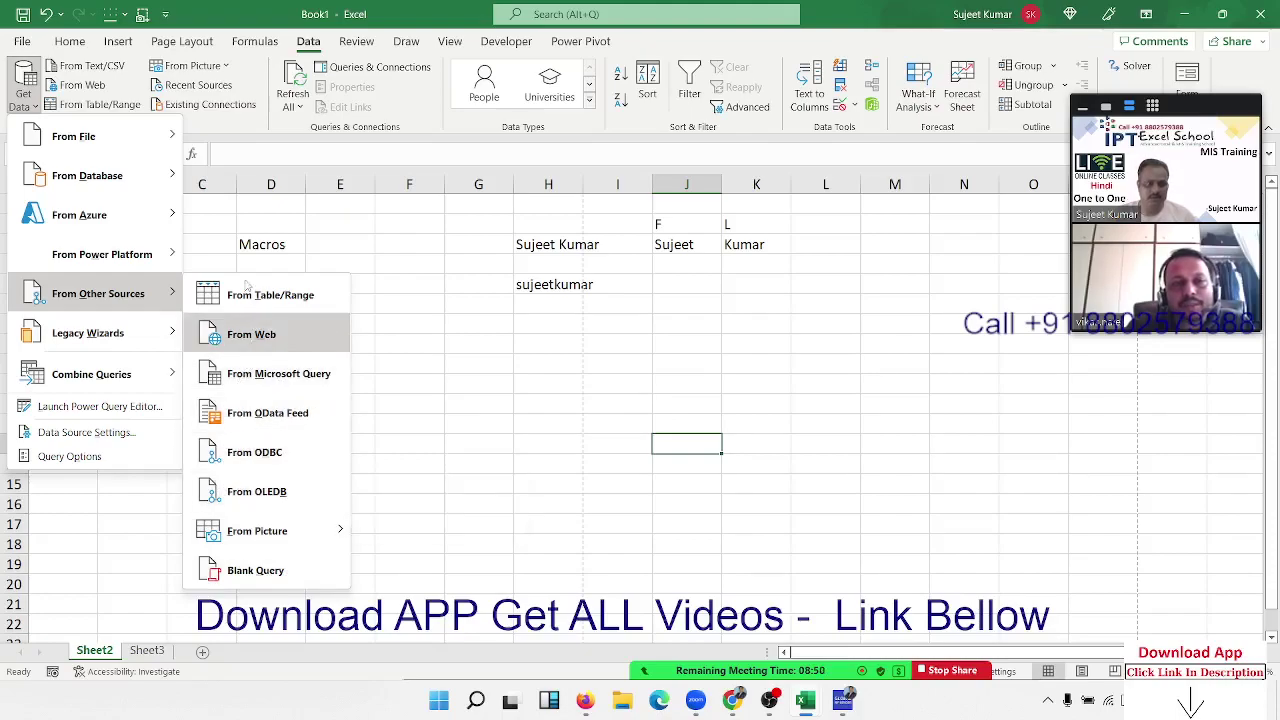
{"action": "mouse_move", "coordinate": [160, 172]}
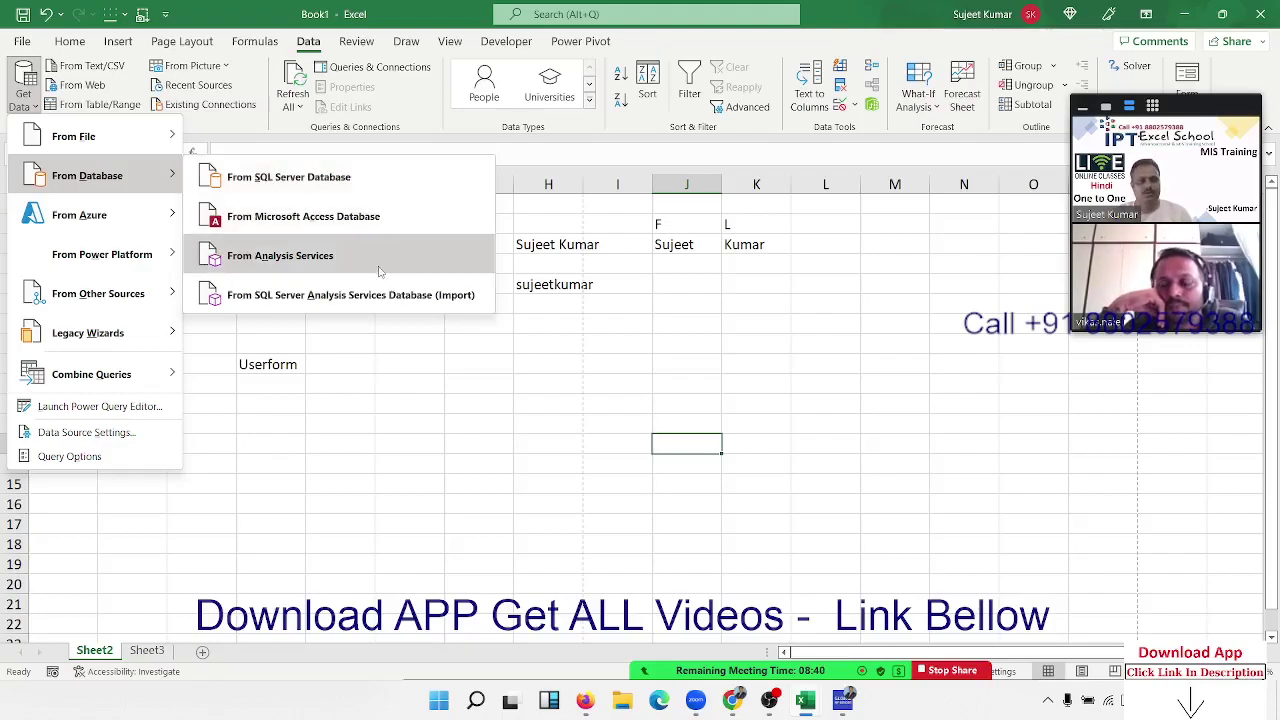
{"action": "mouse_move", "coordinate": [142, 215]}
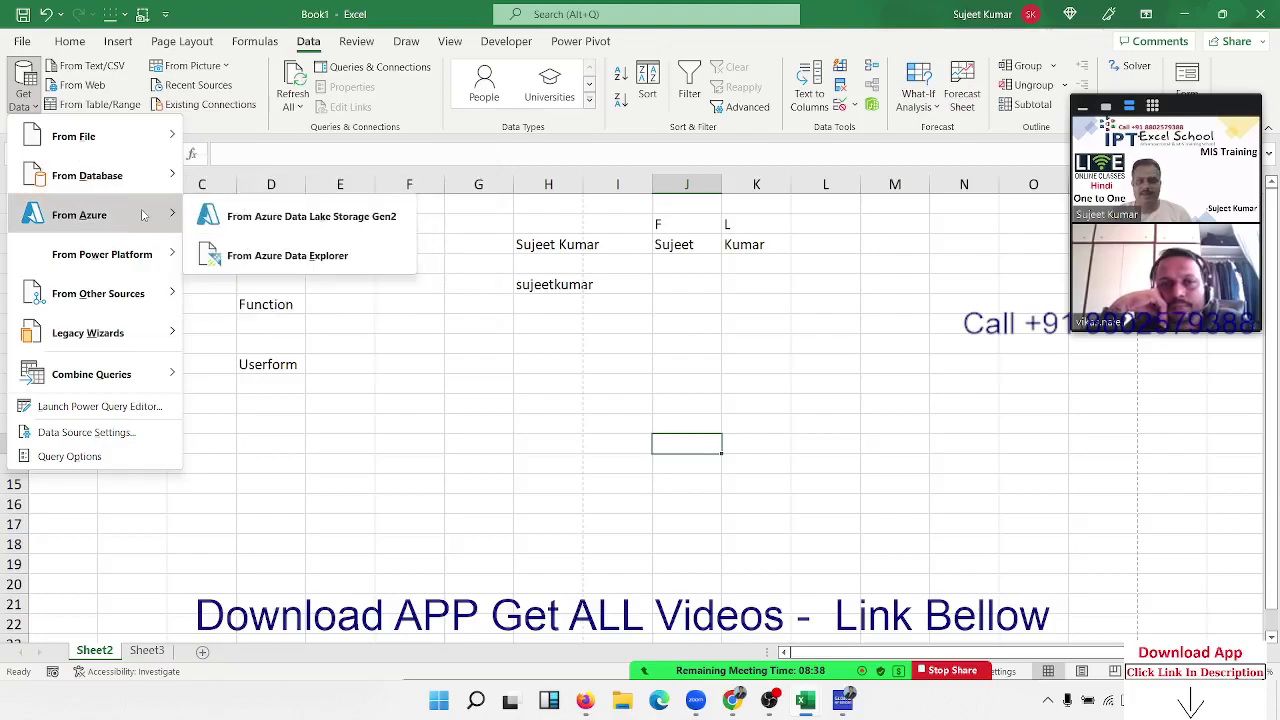
{"action": "mouse_move", "coordinate": [132, 248]}
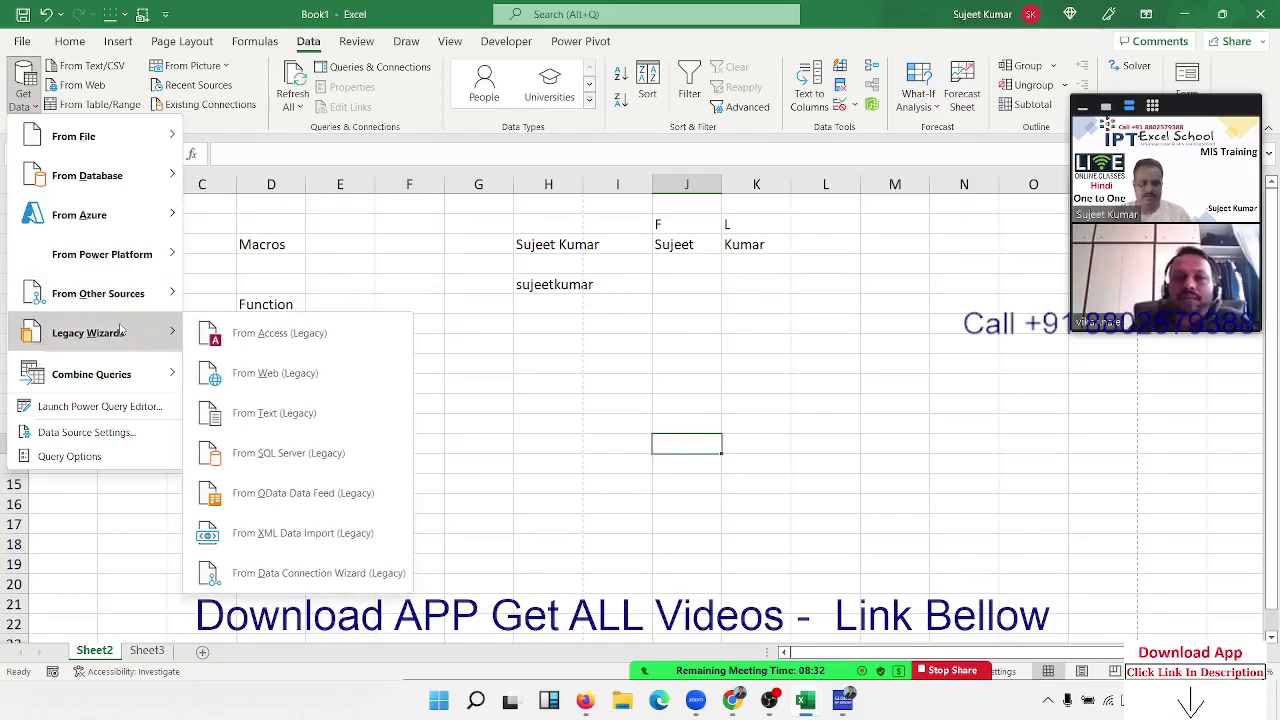
{"action": "mouse_move", "coordinate": [126, 372]}
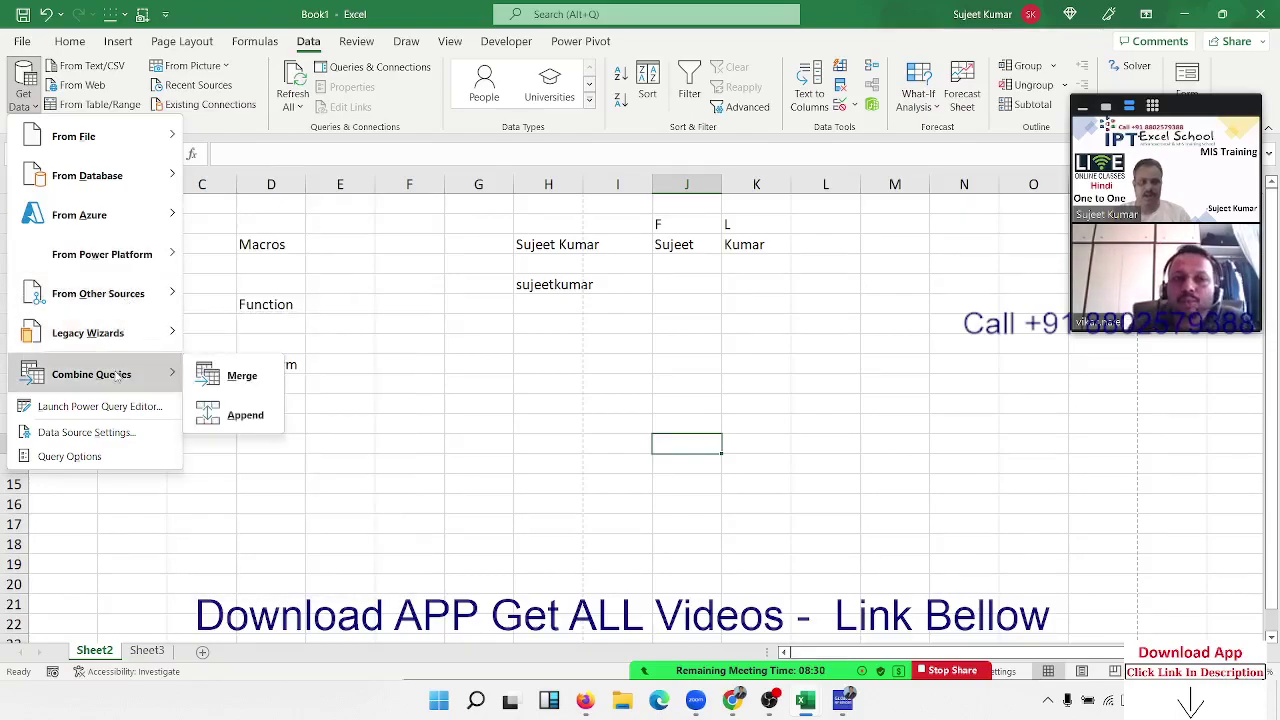
{"action": "left_click", "coordinate": [464, 415]}
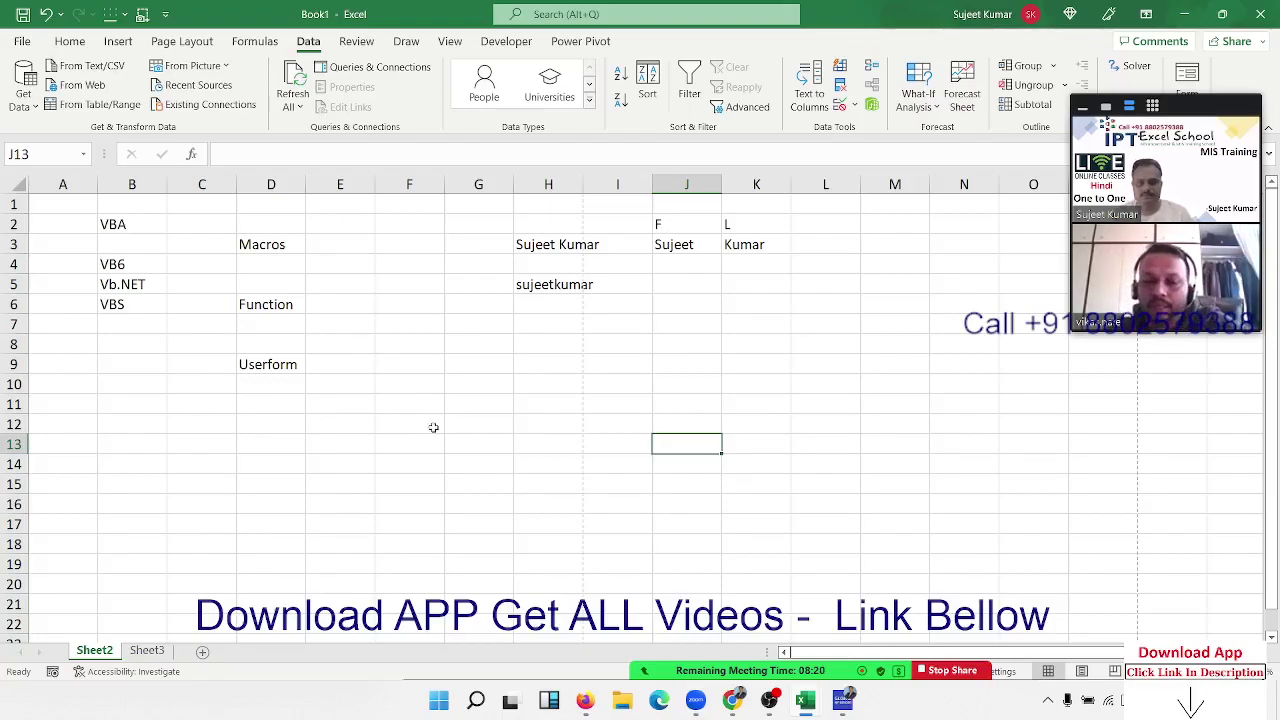
{"action": "left_click", "coordinate": [535, 391]}
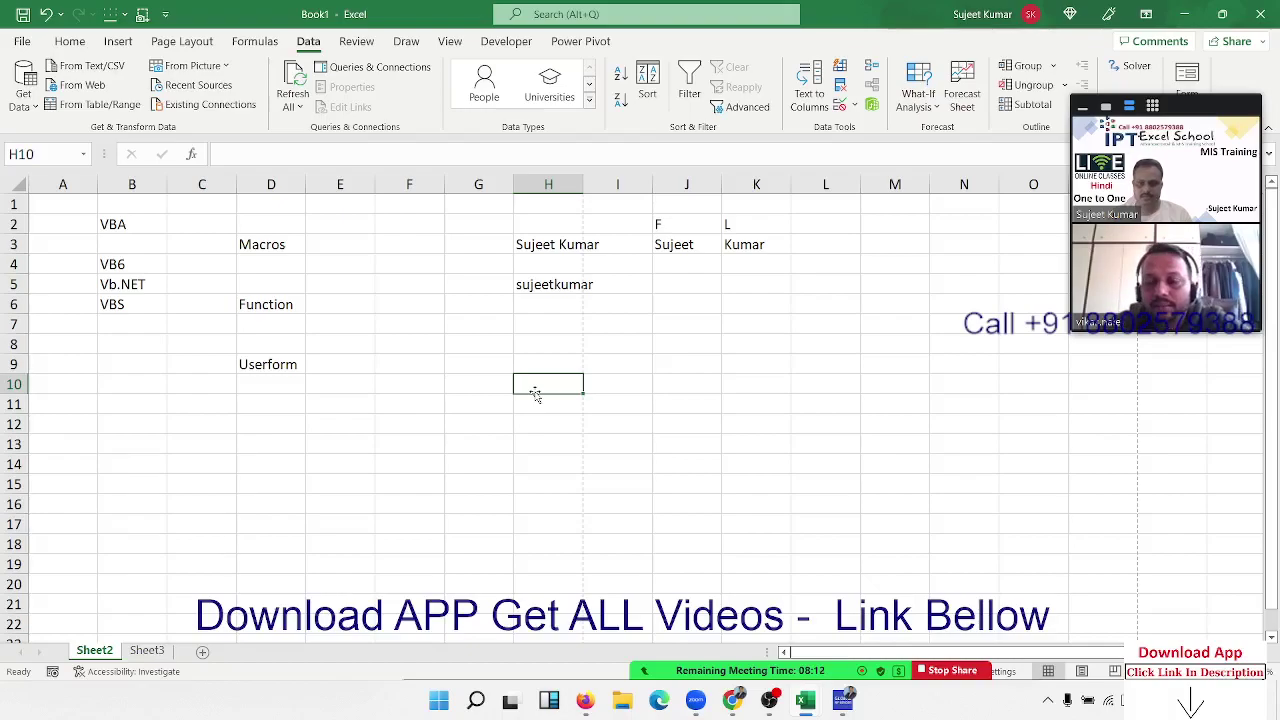
{"action": "left_click", "coordinate": [333, 320]}
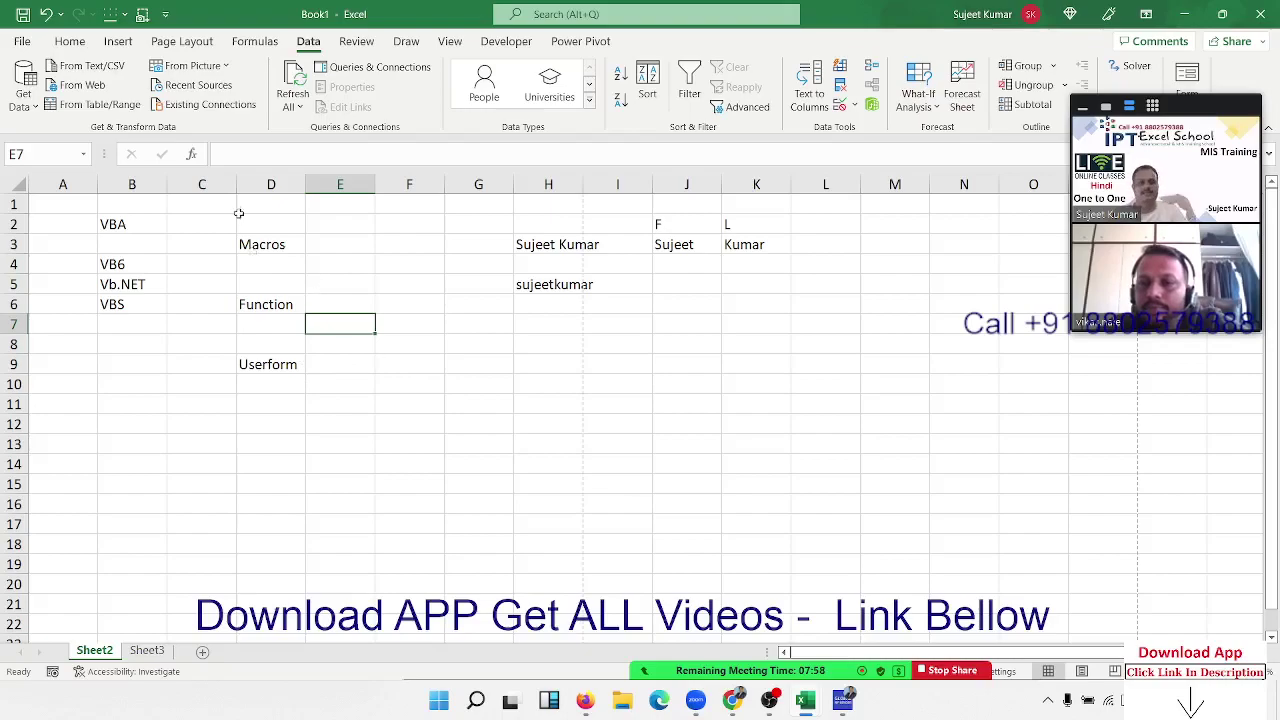
- Open the DA-Sales workbook from the File backstage Recent list
{"action": "left_click", "coordinate": [28, 44]}
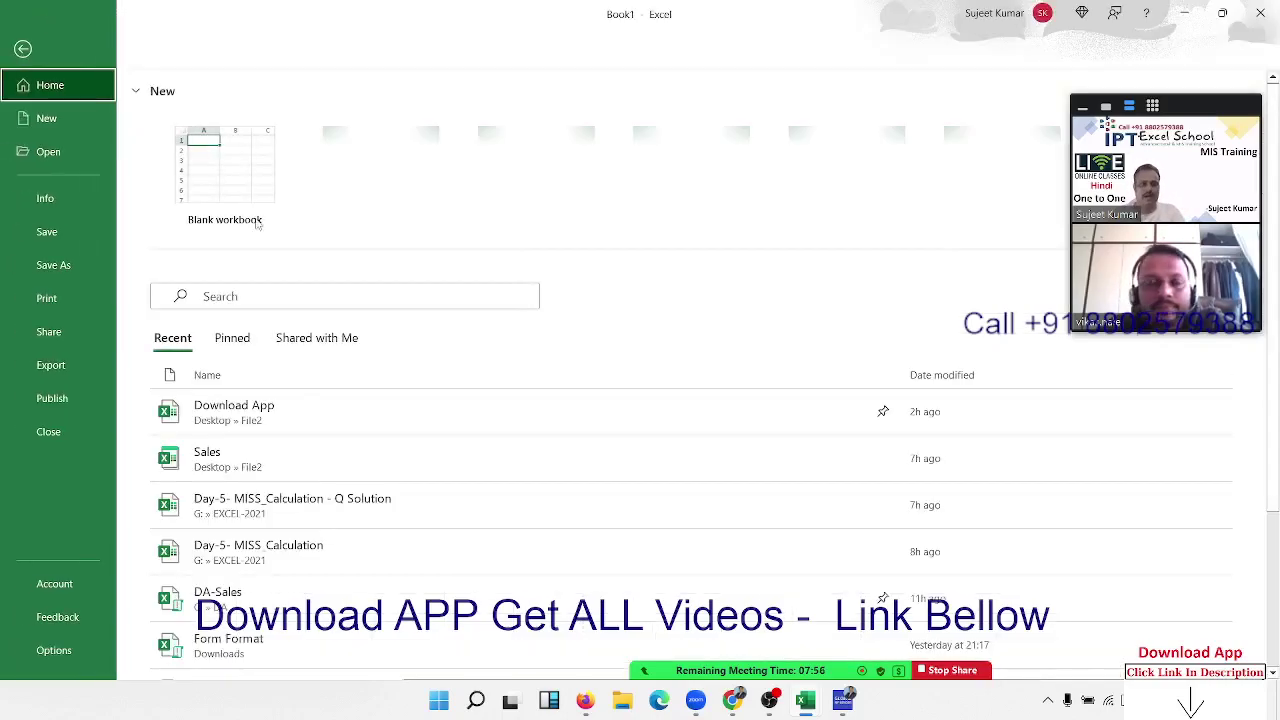
{"action": "scroll", "coordinate": [320, 451], "scroll_direction": "down", "scroll_amount": 2}
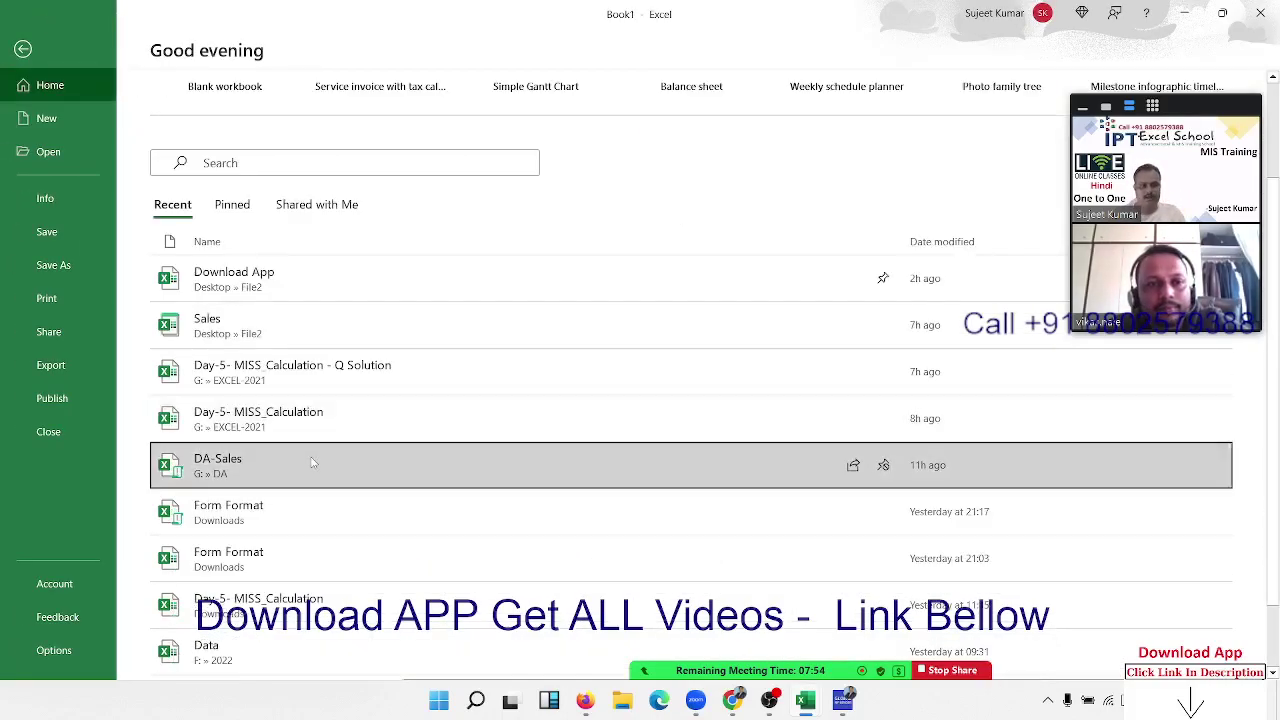
{"action": "left_click", "coordinate": [312, 462]}
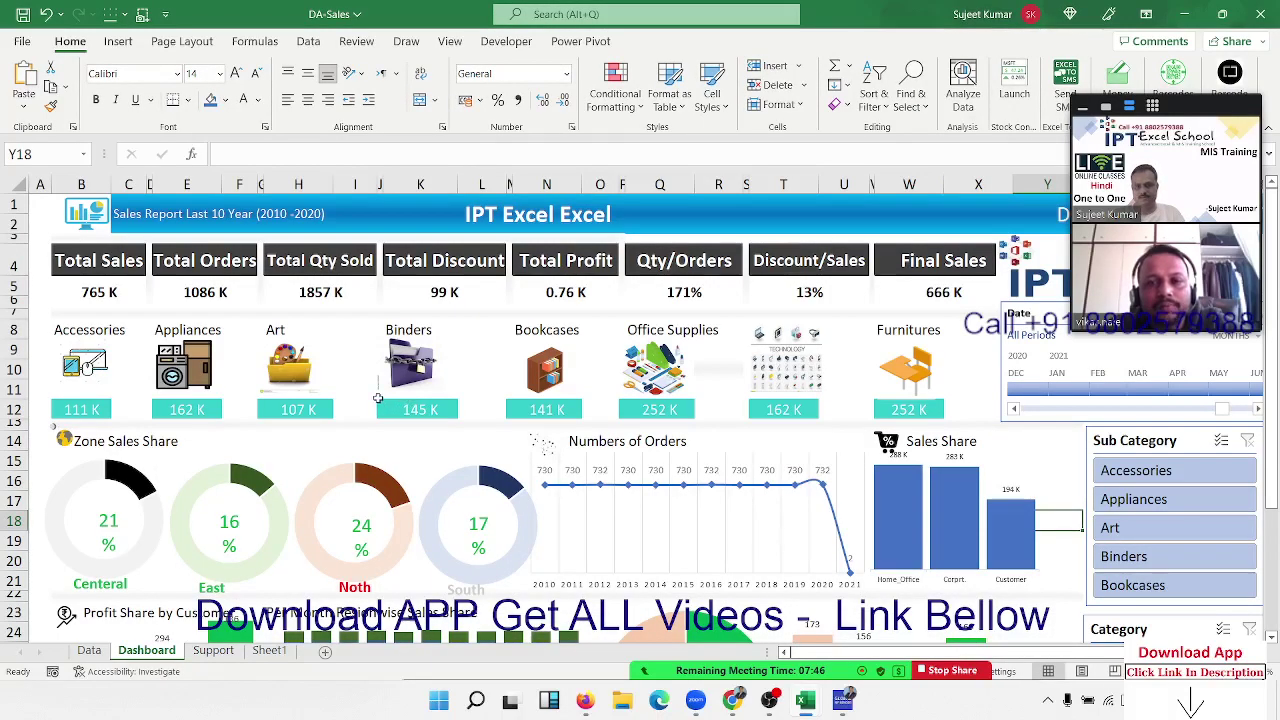
- Switch to the Data sheet and select the sales table from A1 to L17
{"action": "scroll", "coordinate": [378, 398], "scroll_direction": "down", "scroll_amount": 3}
{"action": "scroll", "coordinate": [385, 402], "scroll_direction": "up", "scroll_amount": 3}
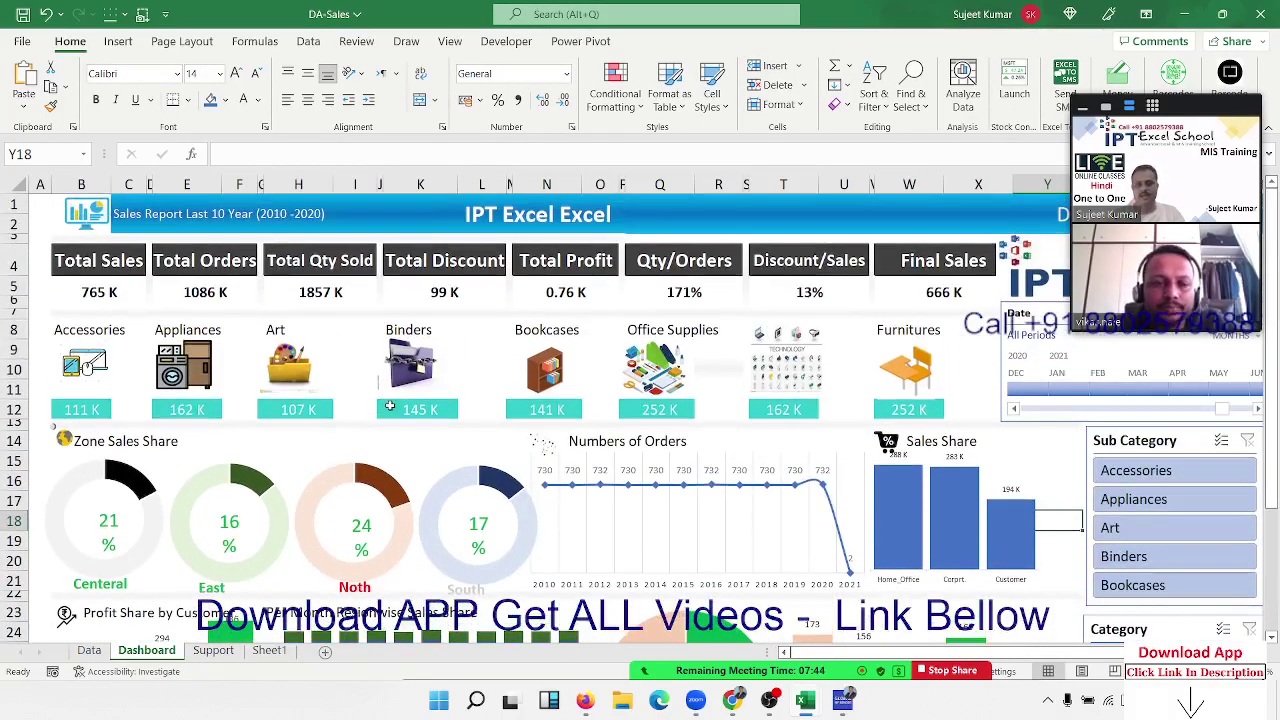
{"action": "left_click", "coordinate": [89, 650]}
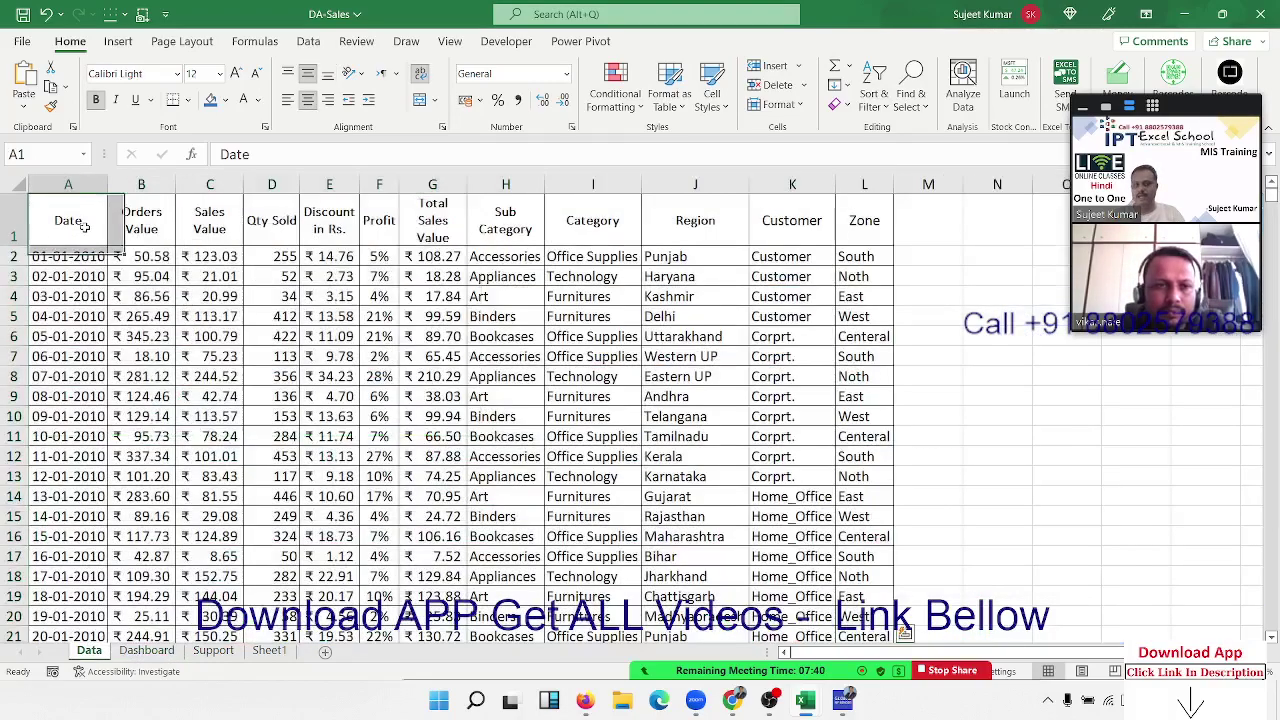
{"action": "mouse_move", "coordinate": [85, 228]}
{"action": "left_mouse_down"}
{"action": "mouse_move", "coordinate": [851, 565]}
{"action": "mouse_move", "coordinate": [693, 583]}
{"action": "left_mouse_up"}
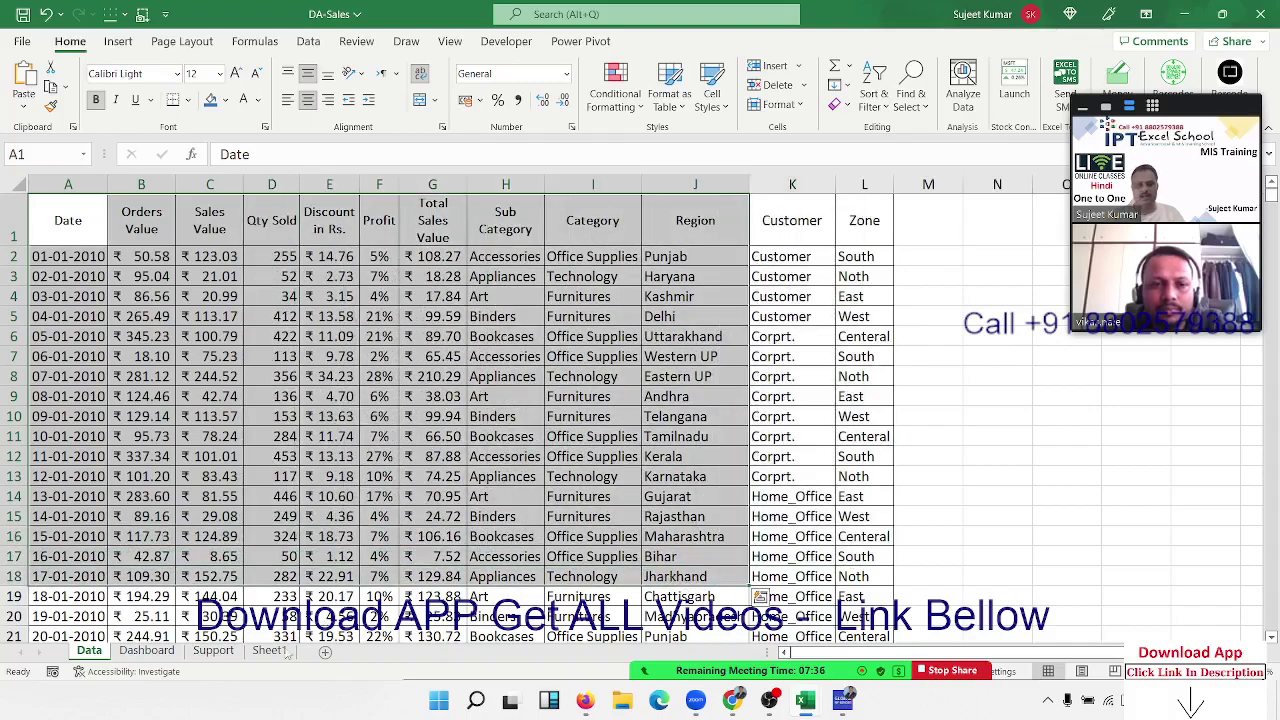
- Review the Dashboard, then select the Art label in D11 of the Support sheet's category pivot
{"action": "left_click", "coordinate": [147, 650]}
{"action": "mouse_move", "coordinate": [307, 526]}
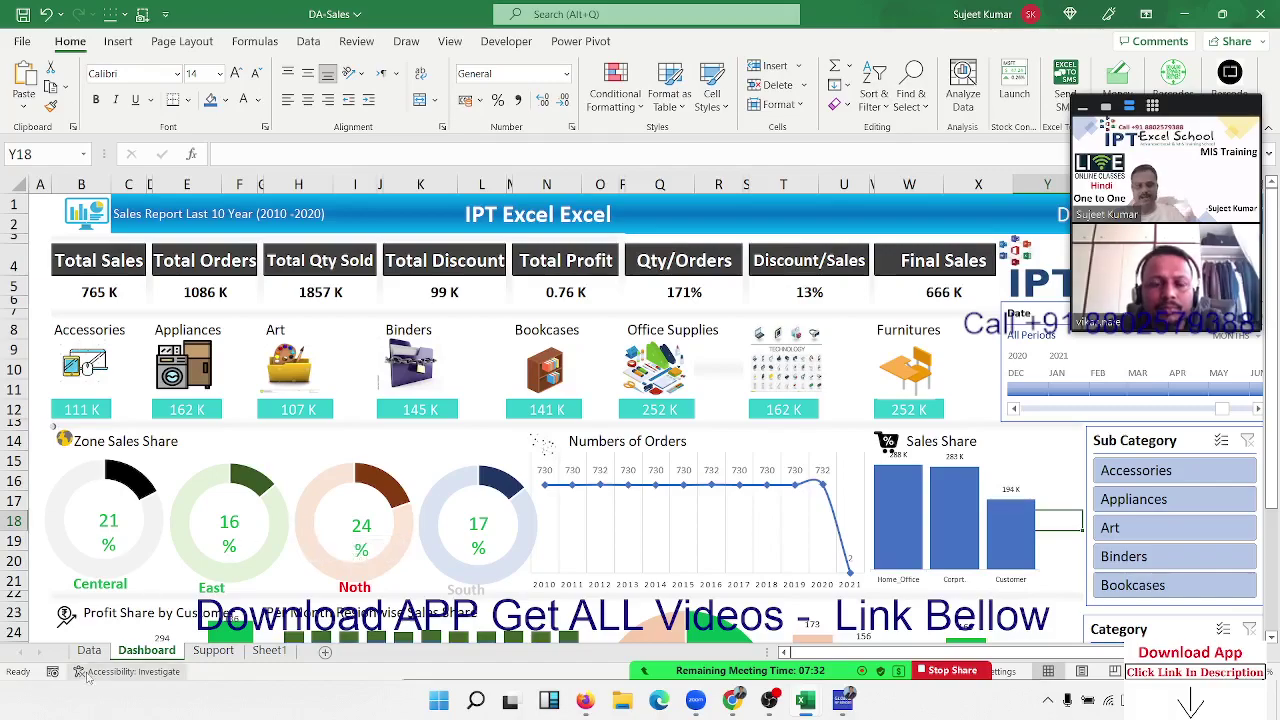
{"action": "left_click", "coordinate": [222, 654]}
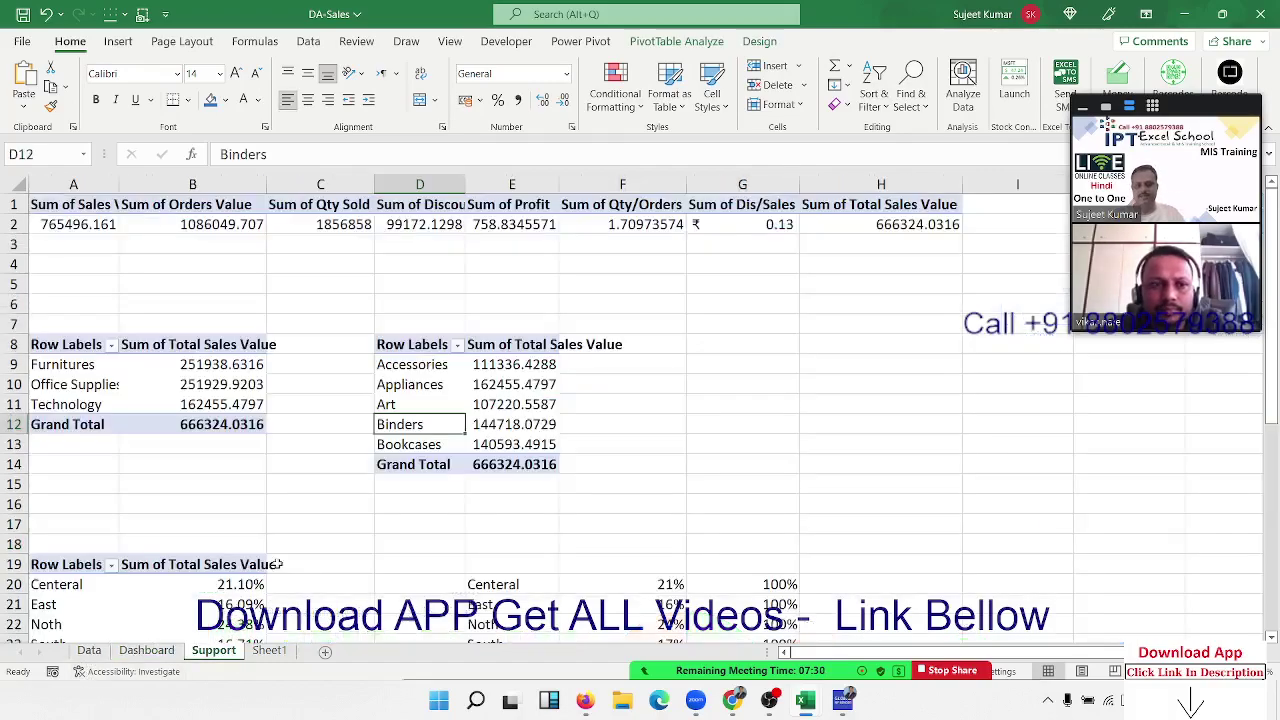
{"action": "left_click", "coordinate": [228, 388]}
{"action": "left_click", "coordinate": [440, 413]}
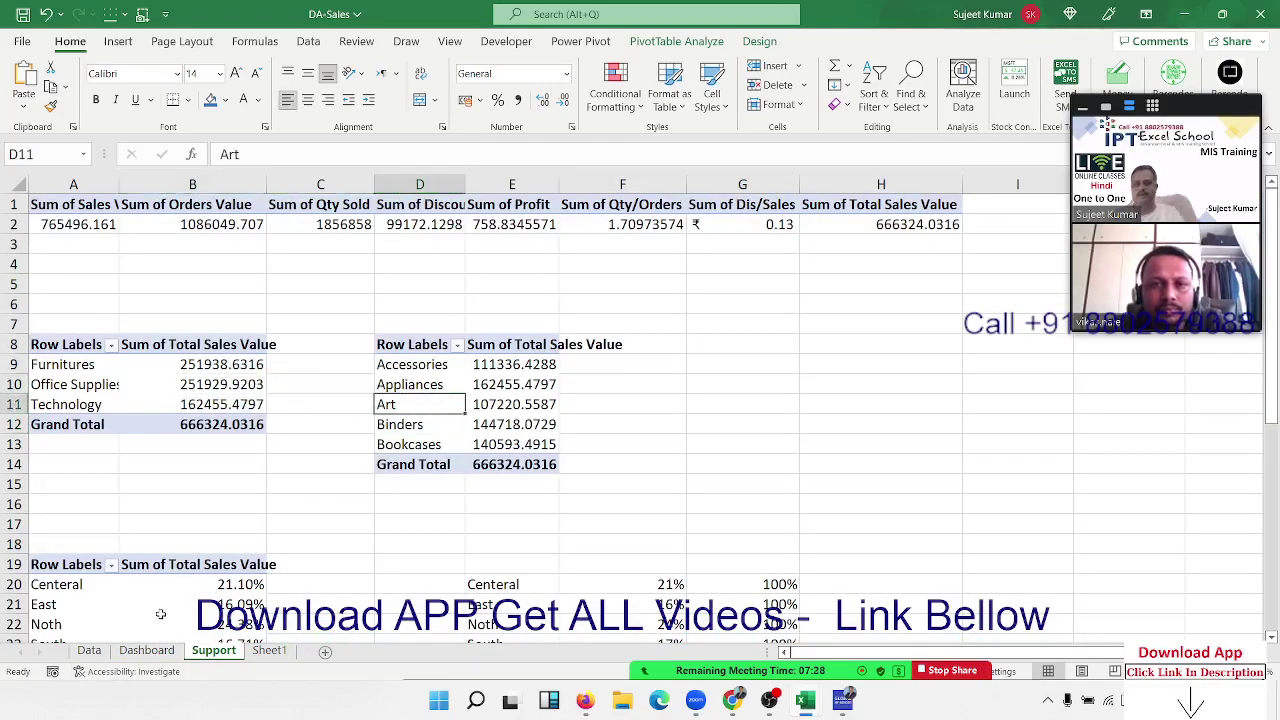
- Return to the Data sheet, check the profit percentage in F6, and select A1:I2
{"action": "left_click", "coordinate": [88, 652]}
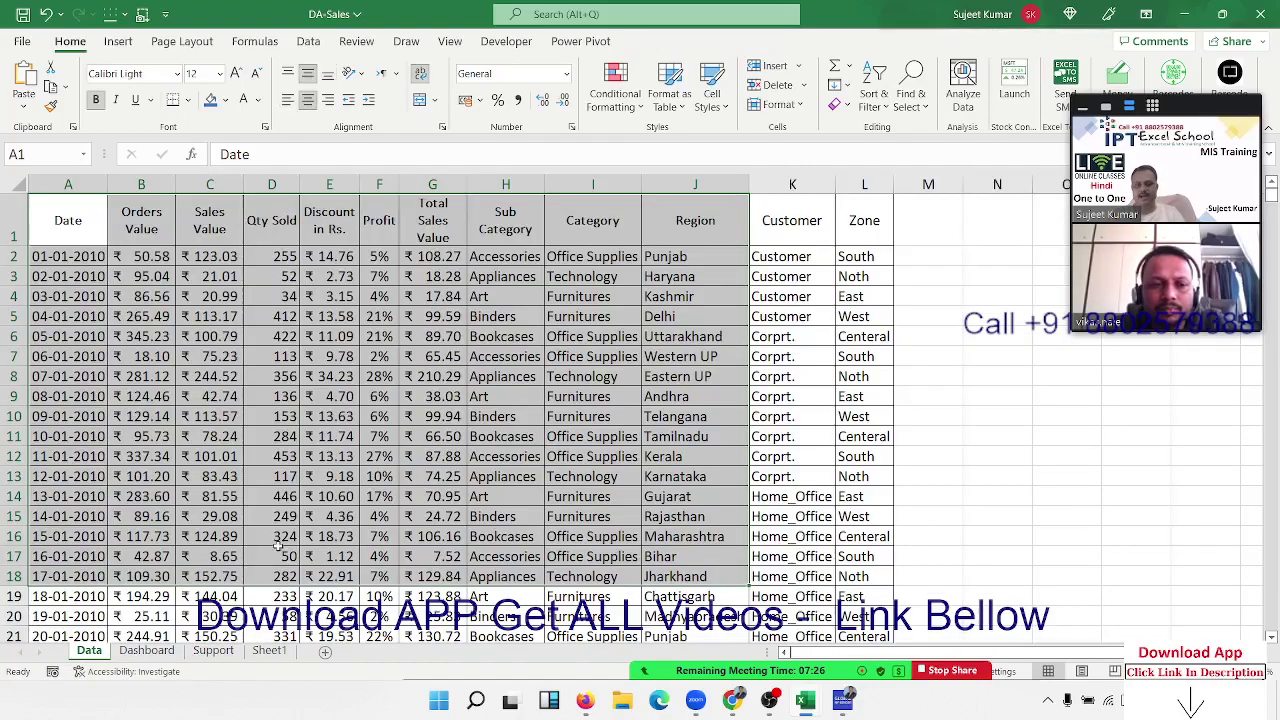
{"action": "left_click", "coordinate": [168, 652]}
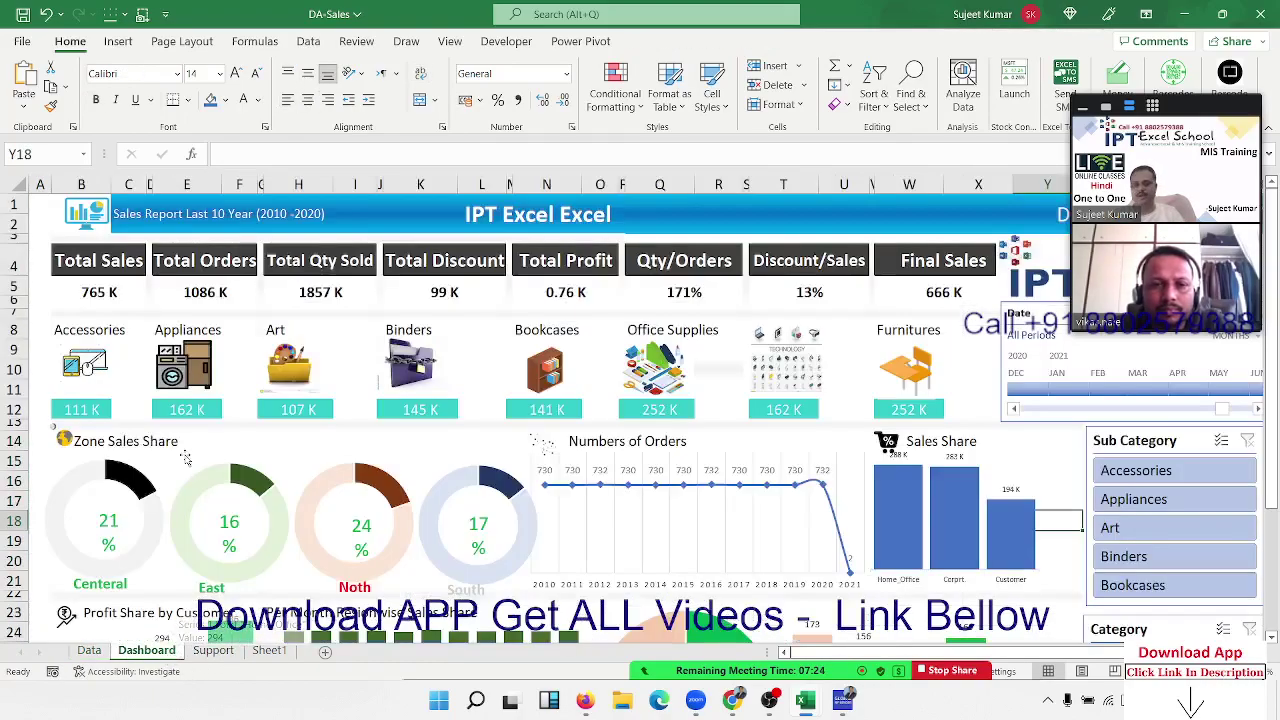
{"action": "mouse_move", "coordinate": [820, 688]}
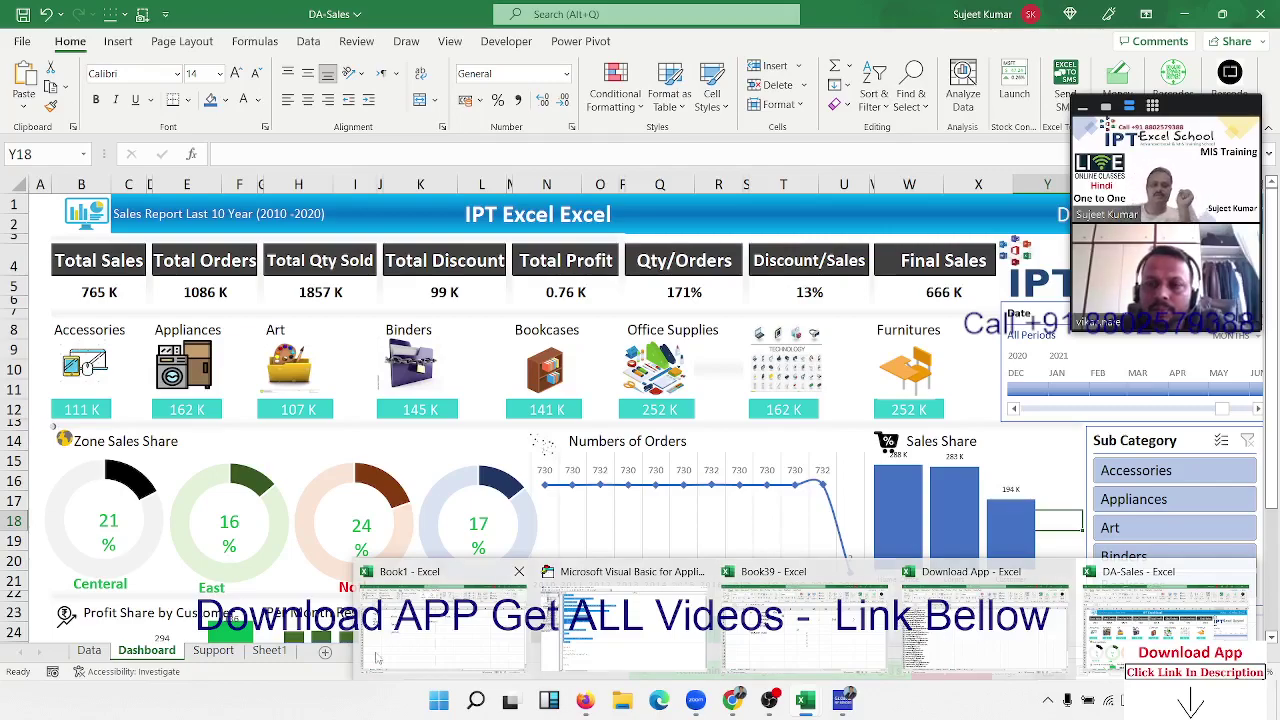
{"action": "left_click", "coordinate": [90, 651]}
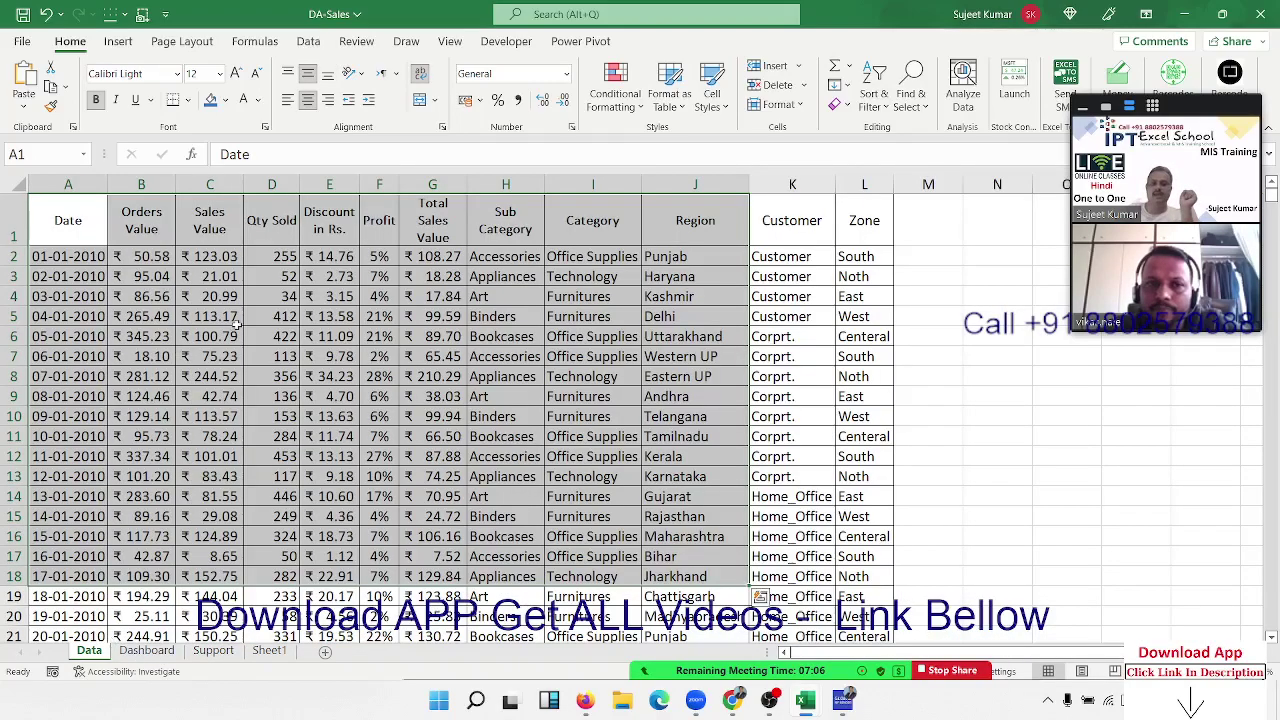
{"action": "left_click", "coordinate": [366, 337]}
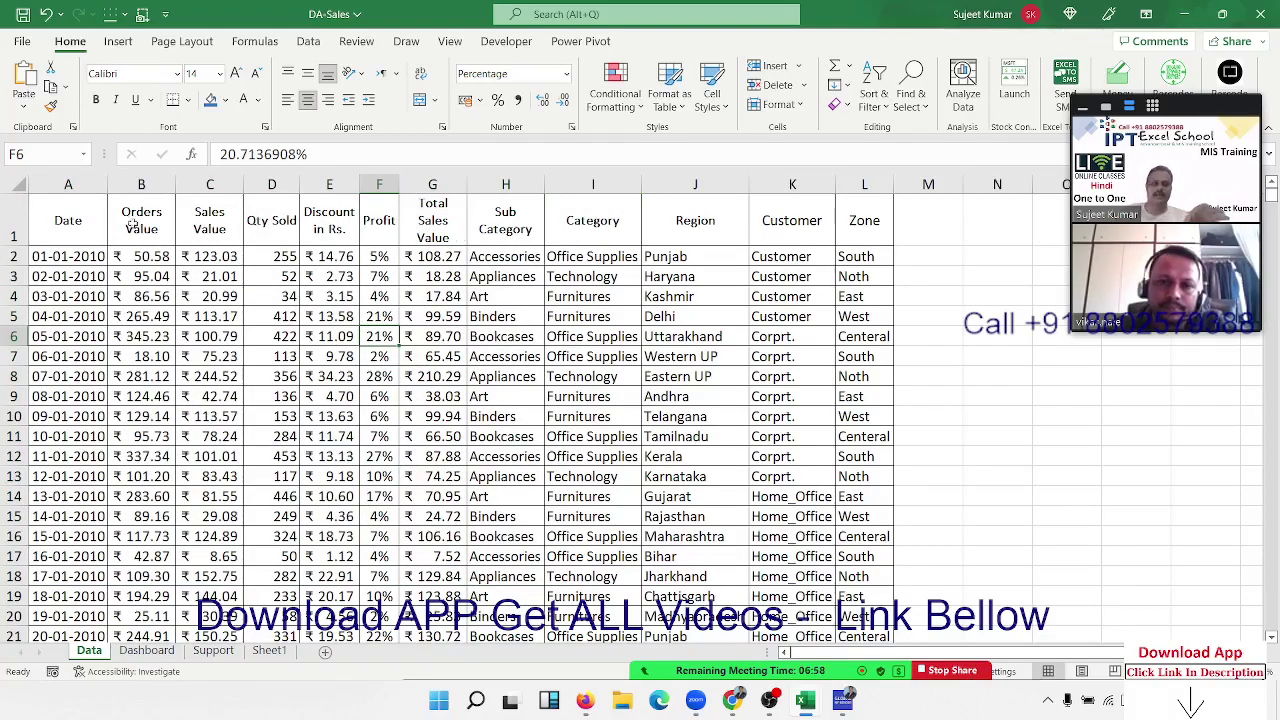
{"action": "left_click_drag", "start_coordinate": [100, 220], "coordinate": [795, 248]}
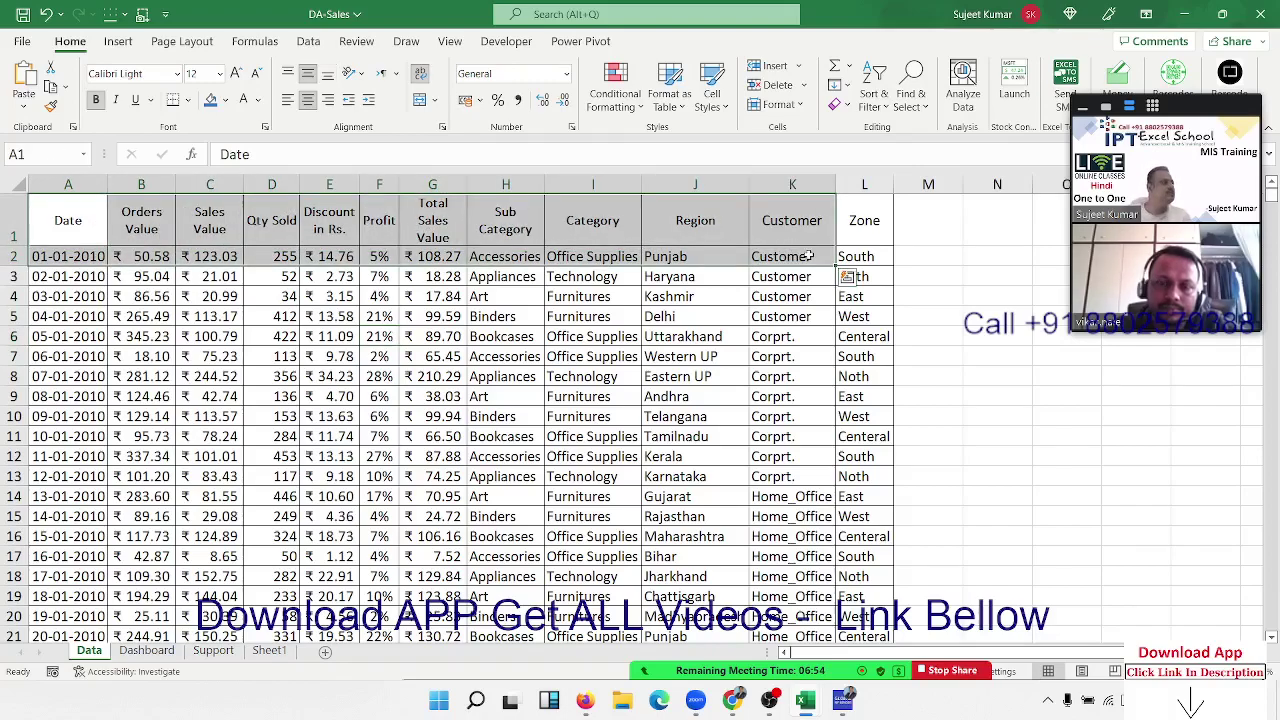